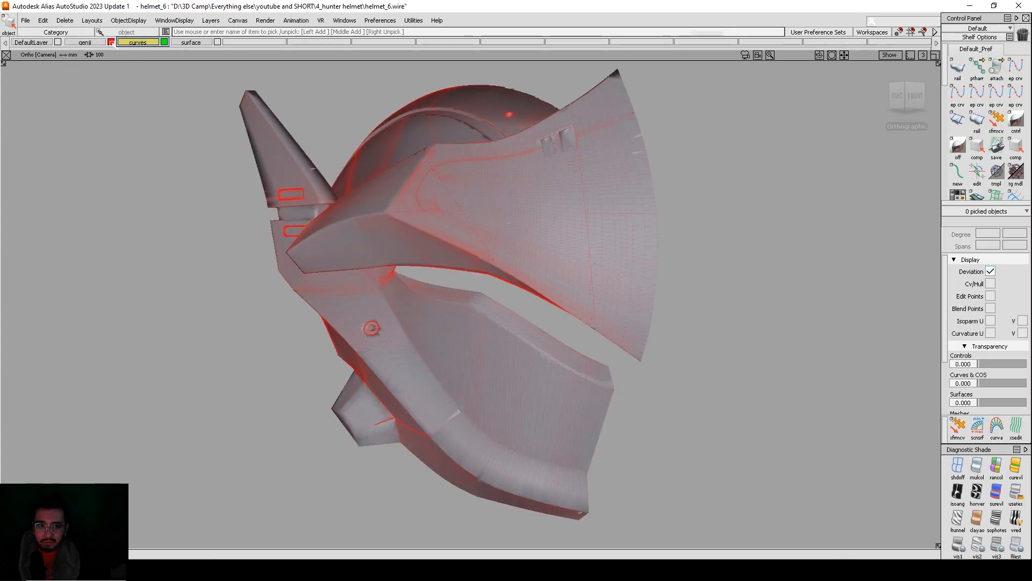
Step: Make the surface layer visible and orient the view to the right side of the helmet
left_click(111, 43)
left_click(111, 43)
left_click(226, 45)
left_click(304, 40)
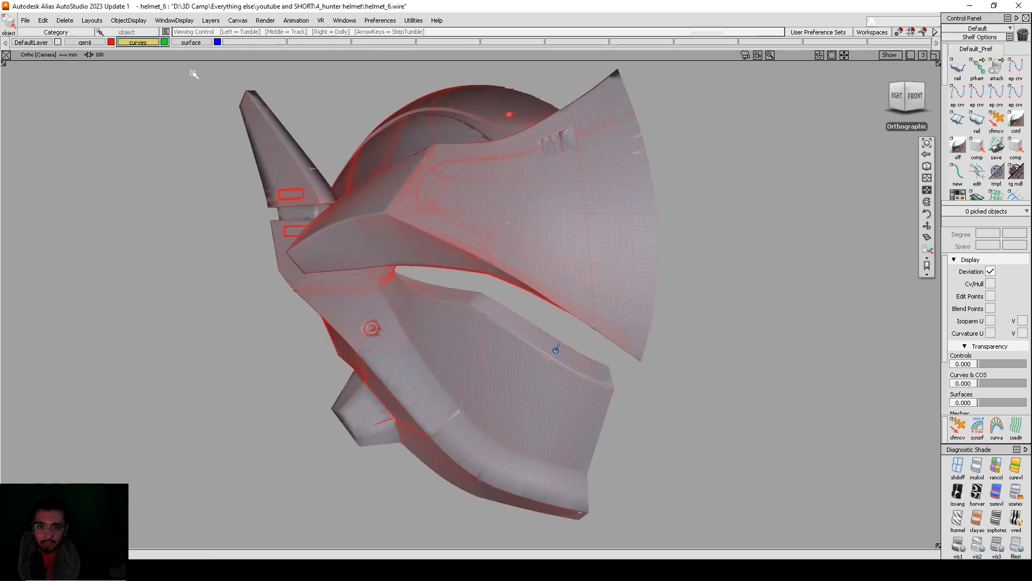
left_click(897, 97)
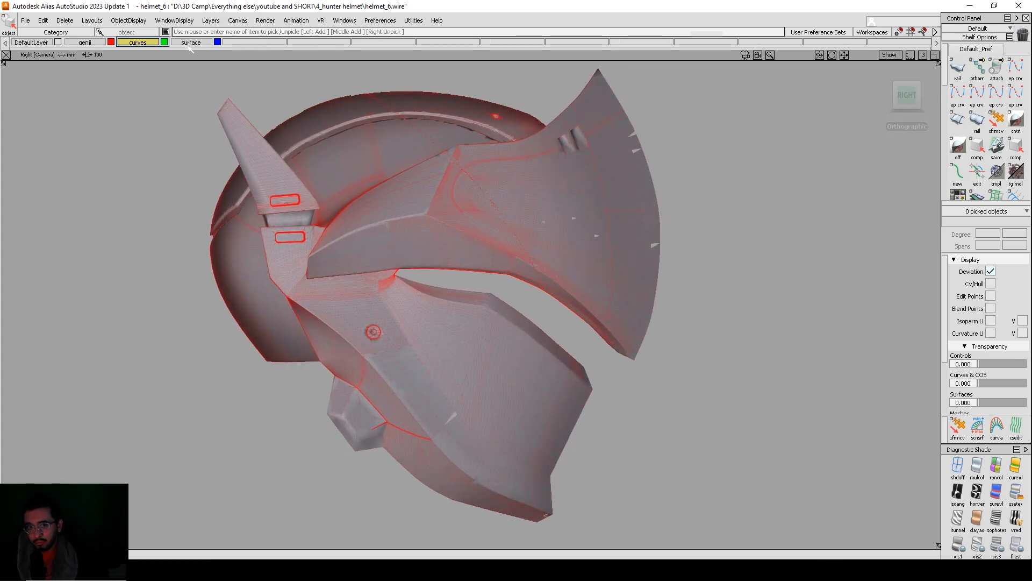
Step: Draw a sloped two-point edit-point curve in the empty space in front of the visor
right_click_drag(555, 350, 526, 320, "alt+shift")
middle_click_drag(525, 320, 511, 339, "alt+shift")
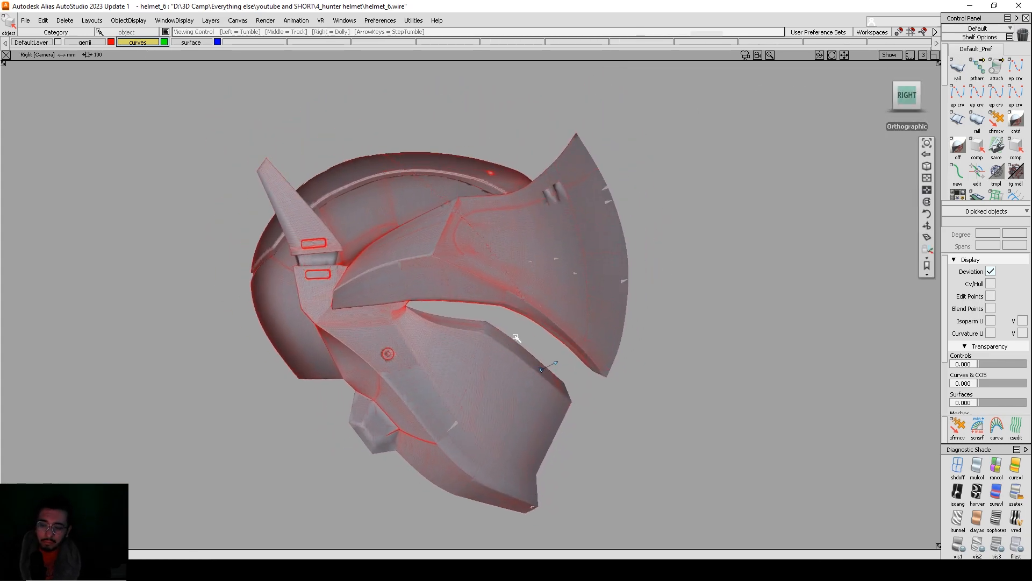
right_click_drag(511, 339, 531, 310, "alt+shift")
key("e")
left_click(661, 110)
left_click(775, 386)
middle_click_drag(774, 386, 615, 338, "alt+shift")
right_click_drag(614, 338, 629, 359, "alt+shift")
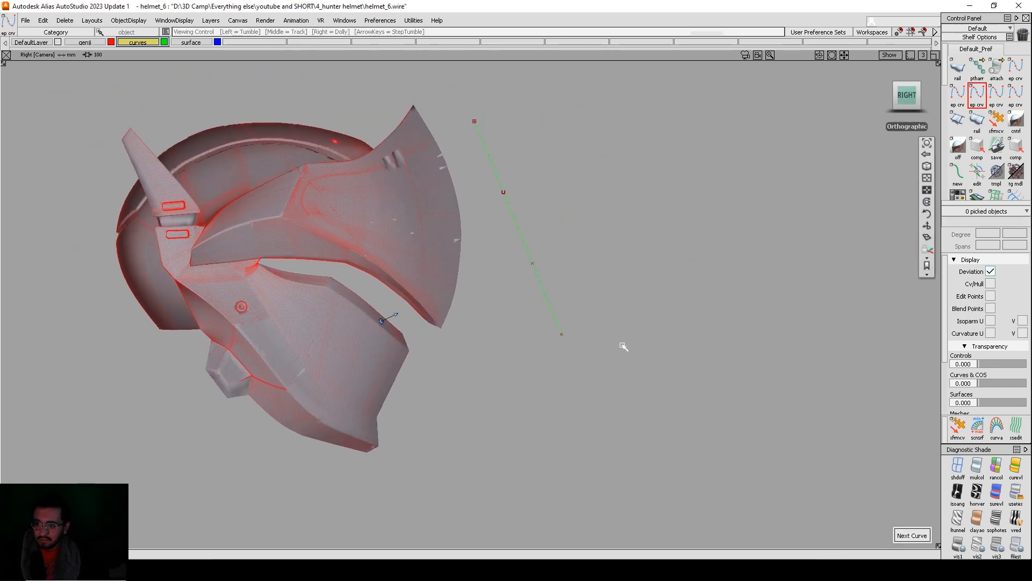
middle_click_drag(630, 359, 692, 410, "alt+shift")
Step: Bow the practice curve forward into an arc by moving its two middle CVs
left_click_drag(583, 260, 534, 288, "ctrl+shift")
left_click(565, 244)
left_click(594, 314)
middle_click_drag(611, 311, 624, 283, "ctrl+shift")
left_click_drag(624, 282, 669, 257)
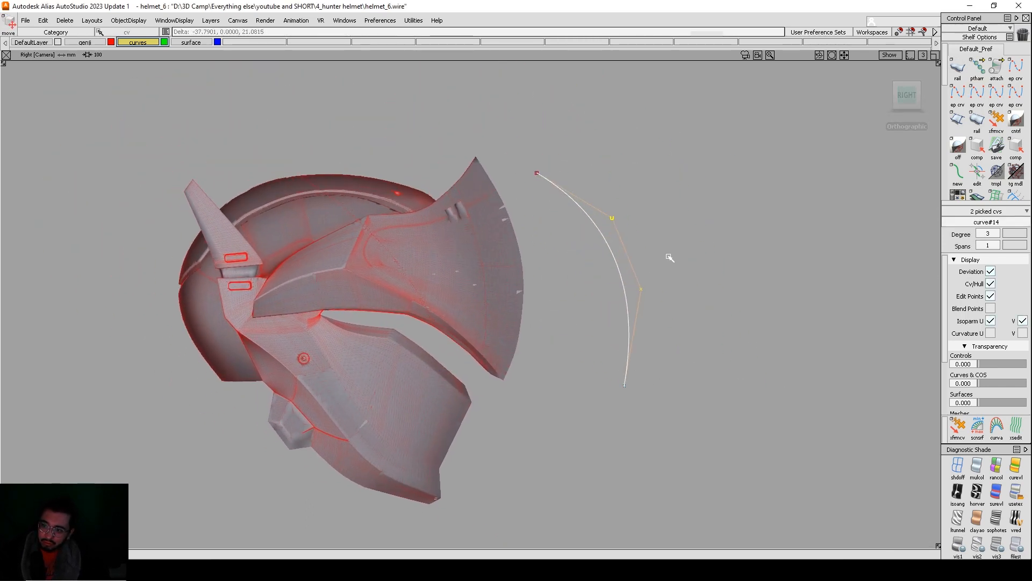
right_click_drag(606, 292, 625, 243, "alt+shift")
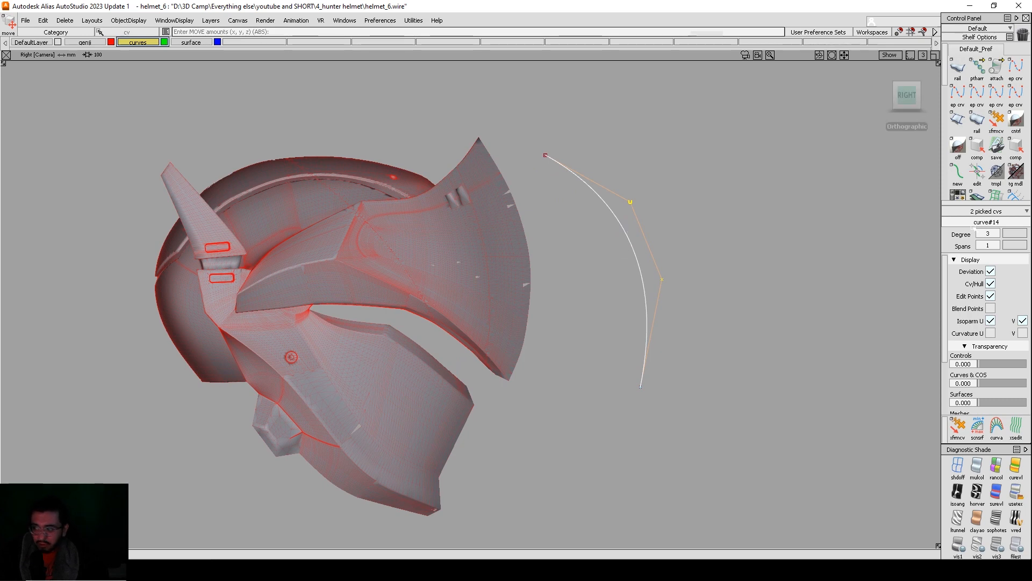
Step: Set the practice curve's degree to 2, try reshaping it through its middle and end CVs, and undo the last moves
left_click(988, 234)
left_click(989, 259)
left_click_drag(649, 247, 618, 216, "ctrl+shift")
left_click_drag(710, 194, 560, 274)
middle_click_drag(720, 282, 750, 262, "ctrl+shift")
left_click_drag(749, 263, 658, 258)
left_click_drag(611, 201, 521, 132)
middle_click_drag(616, 190, 646, 170, "ctrl+shift")
left_click_drag(646, 171, 768, 156)
key("ctrl+z")
key("ctrl+z")
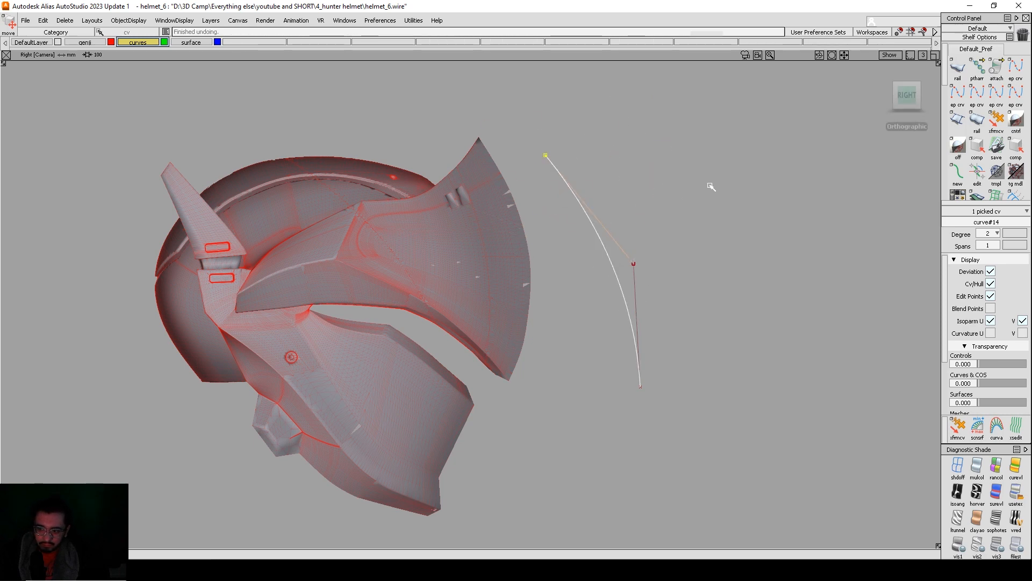
Step: Delete the practice curve in front of the visor
left_click_drag(670, 205, 609, 245, "ctrl+shift")
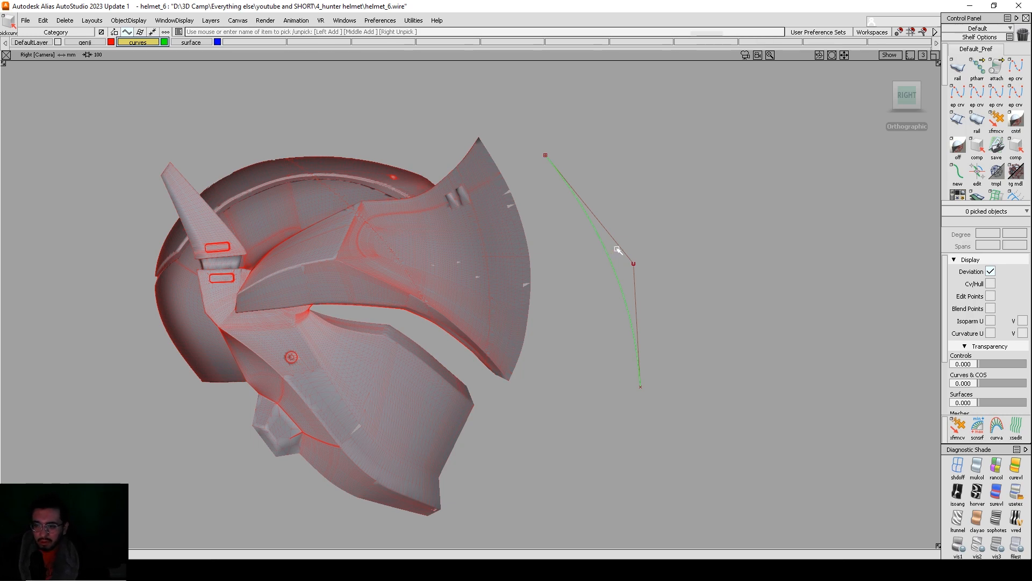
middle_click_drag(516, 355, 613, 339, "alt+shift")
right_click_drag(612, 338, 687, 320, "alt+shift")
left_click_drag(749, 251, 691, 283)
key("Delete")
key("Return")
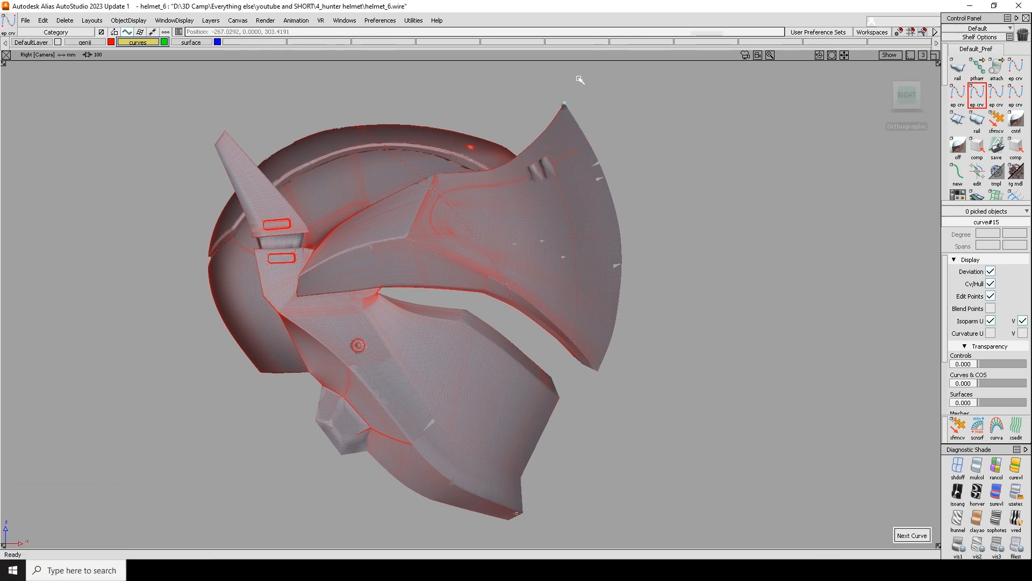
Step: Draw an edit-point curve from the visor's upper tip to its lower tip and move its middle CVs outward to match the front edge
left_click(604, 358)
key("1")
key("c")
left_click_drag(603, 168, 560, 212)
left_click_drag(627, 251, 544, 301)
key("w")
middle_click_drag(651, 282, 697, 292)
key("1")
Step: Inspect the visor curve's CVs from the top against the helmet's centre plane and restore the right view
middle_click_drag(631, 352, 603, 269, "alt+shift")
right_click_drag(603, 269, 650, 249, "alt+shift")
key("e")
right_click_drag(582, 195, 527, 218, "alt+shift")
left_click_drag(527, 218, 464, 260, "alt+shift")
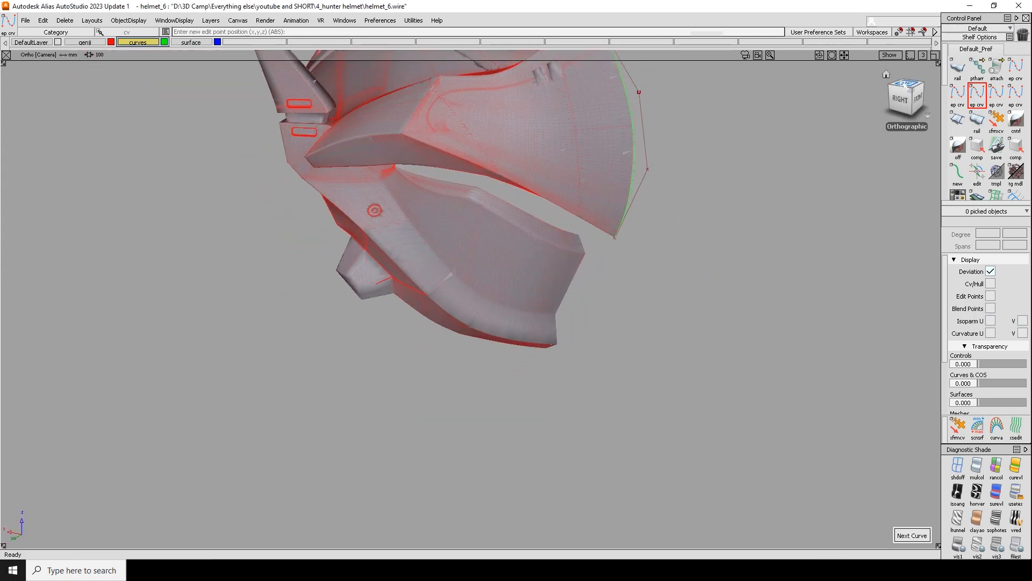
left_click(905, 85)
left_click_drag(638, 145, 689, 201, "ctrl+shift")
middle_click_drag(678, 176, 681, 174)
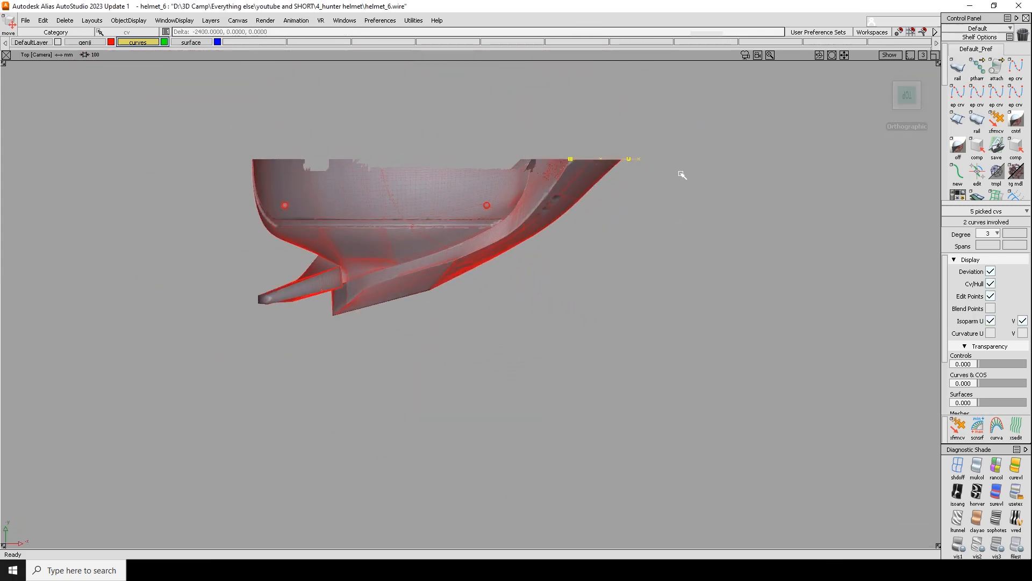
left_click(908, 116)
right_click_drag(723, 162, 684, 169, "alt+shift")
Step: Draw a short edit-point curve from the lower end of the visor's front curve along the visor's bottom tip edge
left_click_drag(646, 225, 599, 281, "ctrl+shift")
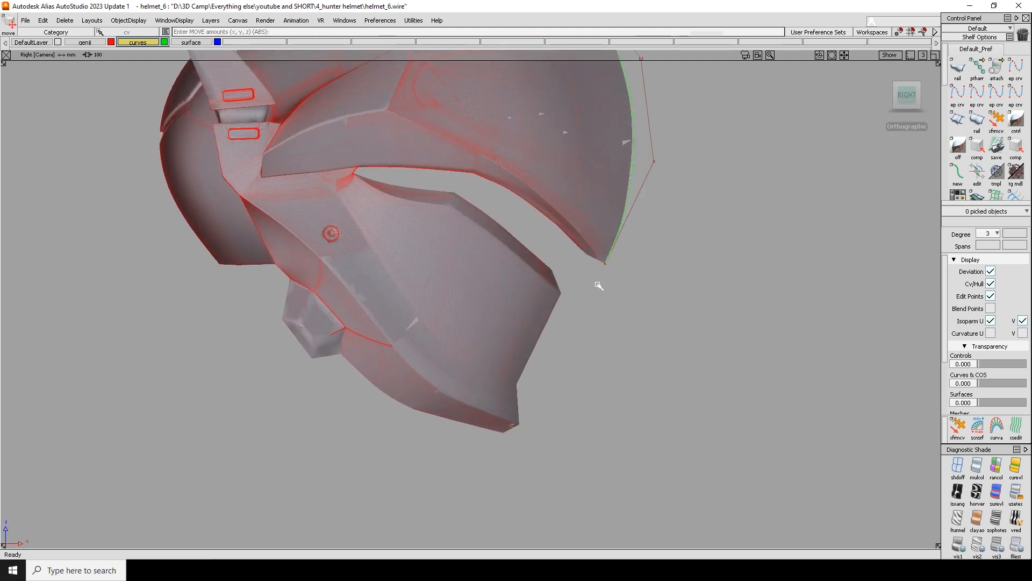
left_click(609, 279, "ctrl+alt")
right_click_drag(611, 281, 598, 346, "alt+shift")
left_click(589, 320)
left_click_drag(587, 312, 569, 344, "ctrl+shift")
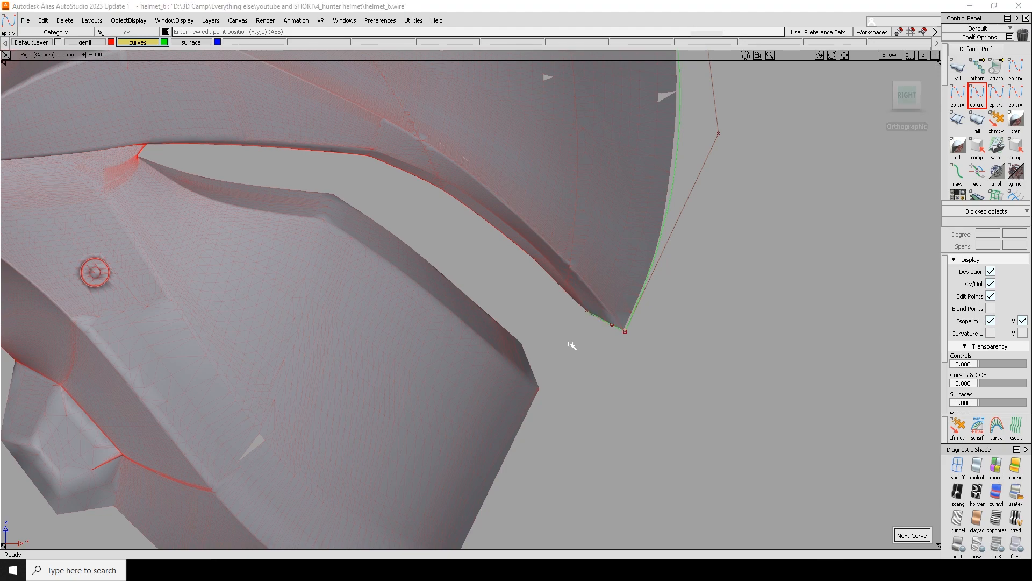
Step: Draw an edit-point curve along the visor's lower edge up to its bend and move the two middle CVs to follow the edge
left_click_drag(516, 285, 579, 337, "ctrl+shift")
middle_click_drag(508, 290, 635, 324, "alt+shift")
left_click_drag(509, 213, 495, 190)
key("grave")
mouse_move(500, 196)
left_mouse_down("ctrl+shift")
mouse_move(552, 252)
mouse_move(650, 309)
left_mouse_up("ctrl+shift")
key("grave")
middle_click_drag(628, 308, 662, 261, "ctrl+shift")
left_click_drag(665, 252, 675, 235)
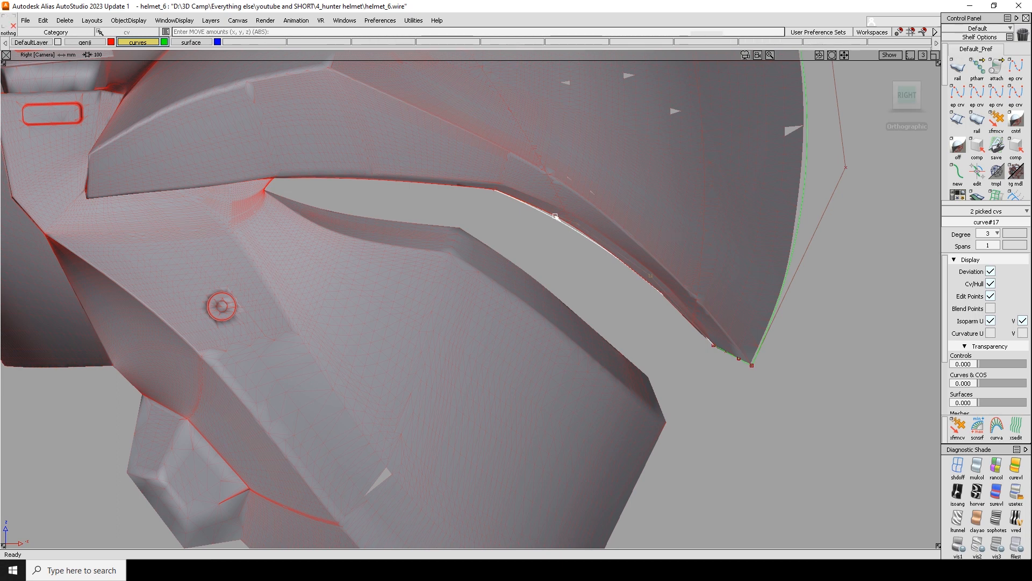
Step: Continue with an edit-point curve from the bend back to the rear end of the visor opening and fit its middle CVs to the edge
left_click_drag(556, 217, 505, 214, "ctrl+shift")
left_click(495, 192)
left_click_drag(282, 200, 273, 178)
left_click_drag(377, 134, 335, 167, "ctrl+shift")
middle_click_drag(376, 215, 403, 180, "ctrl+shift")
right_click_drag(402, 180, 401, 166)
right_click_drag(693, 252, 624, 273, "alt+shift")
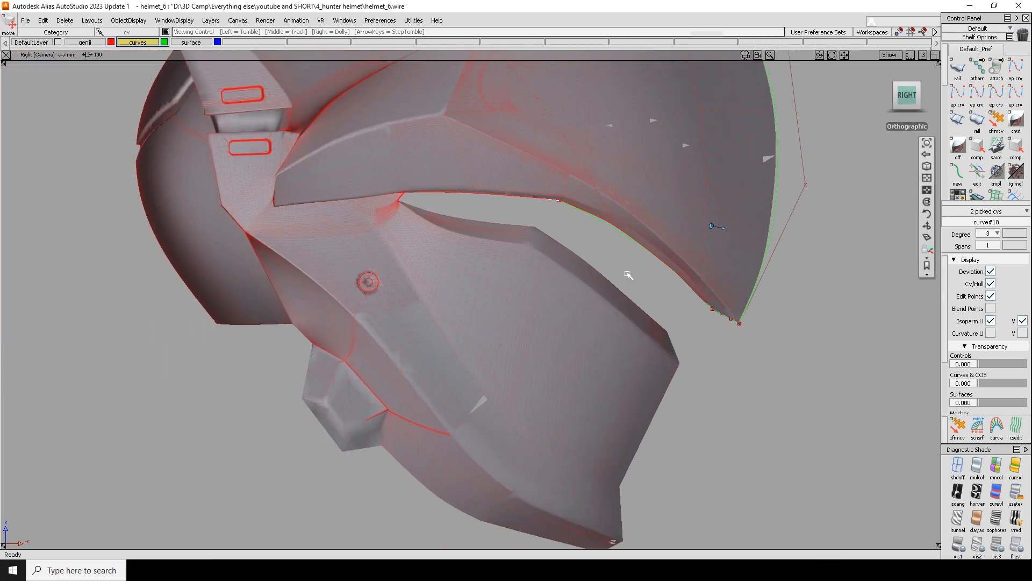
middle_click_drag(625, 273, 554, 181, "alt+shift")
mouse_move(606, 251)
left_mouse_down("ctrl+shift")
mouse_move(556, 249)
mouse_move(627, 211)
mouse_move(610, 241)
left_mouse_up("ctrl+shift")
left_click(598, 238)
key("Delete")
key("Return")
key("Delete")
key("Return")
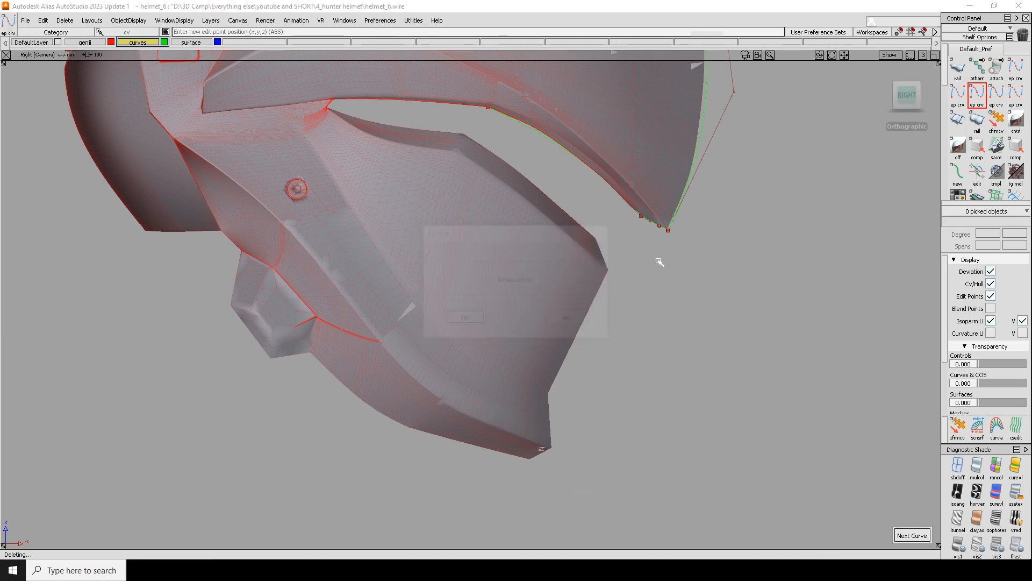
Step: Draw a short edit-point curve along the small upper front edge of the jaw guard
middle_click_drag(607, 261, 465, 358, "alt+shift")
right_click_drag(464, 358, 592, 212, "alt+shift")
middle_click_drag(456, 352, 522, 223, "alt+shift")
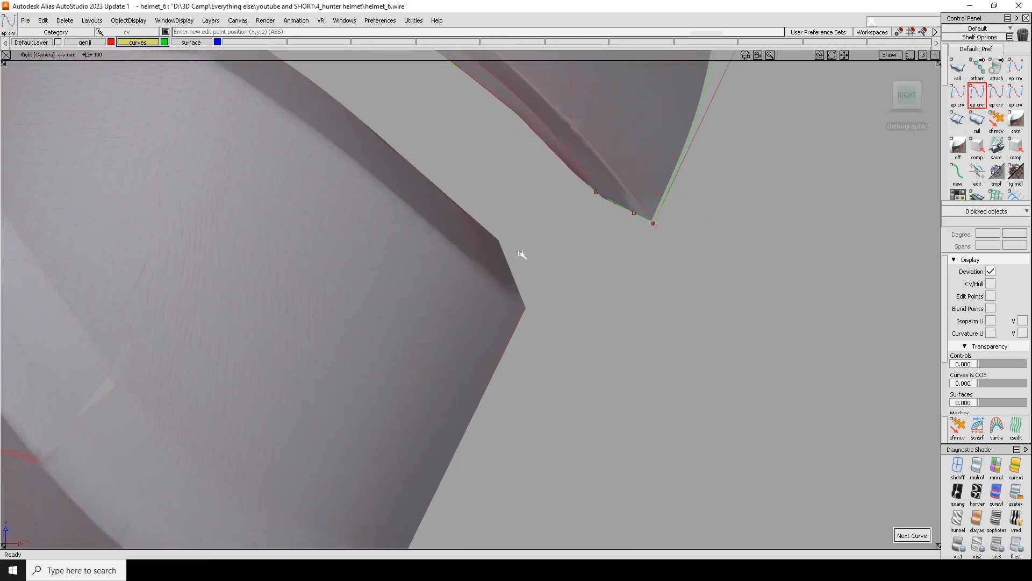
left_click(501, 242)
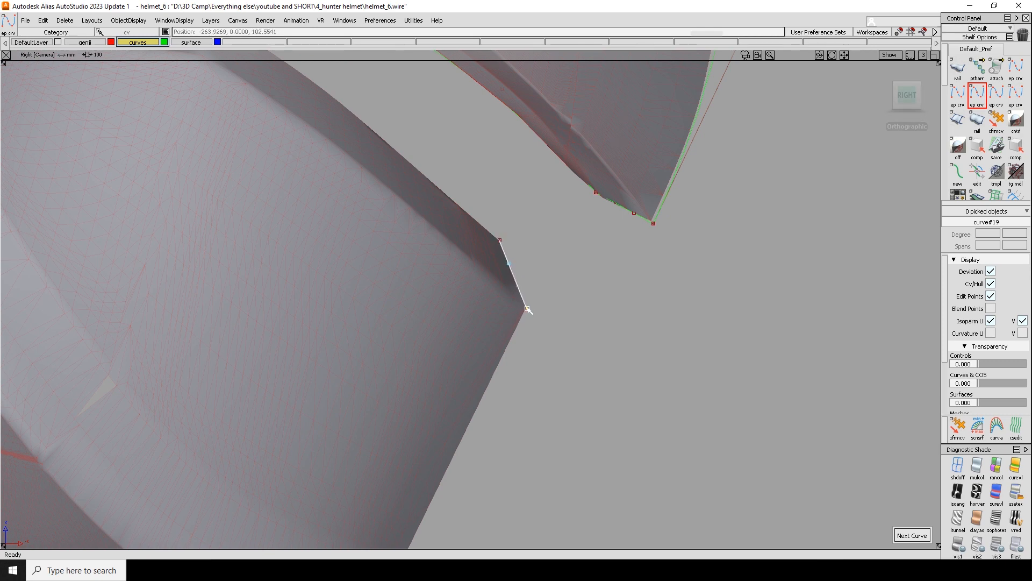
Step: Inspect the new jaw guard curve against the centre plane from the front and restore the right view
left_click_drag(525, 272, 539, 272, "ctrl+shift")
right_click_drag(539, 272, 503, 307, "alt+shift")
left_click_drag(554, 312, 375, 300, "alt+shift")
left_click(907, 96)
right_click_drag(645, 156, 723, 142, "alt+shift")
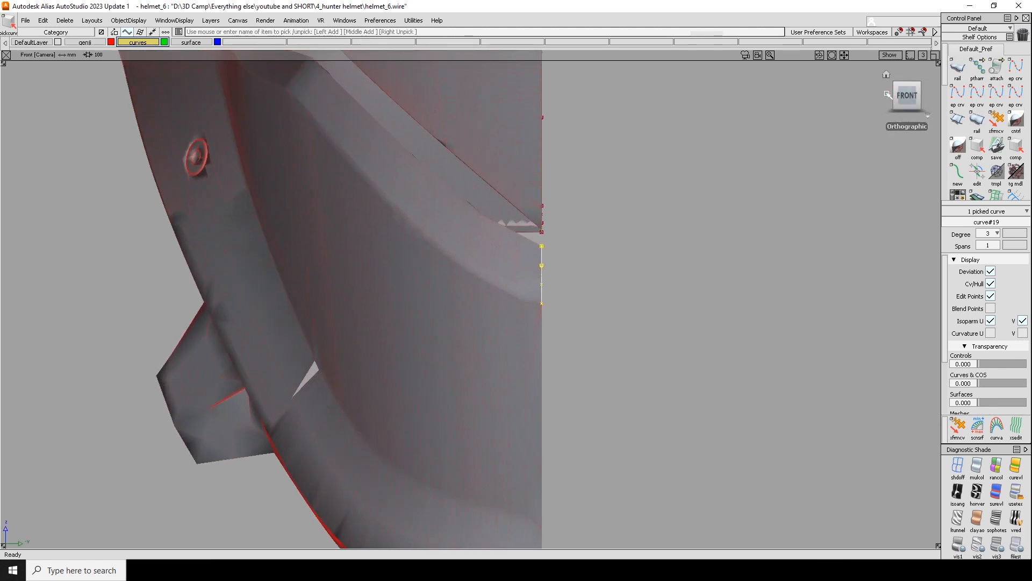
left_click(887, 95)
left_click(559, 312)
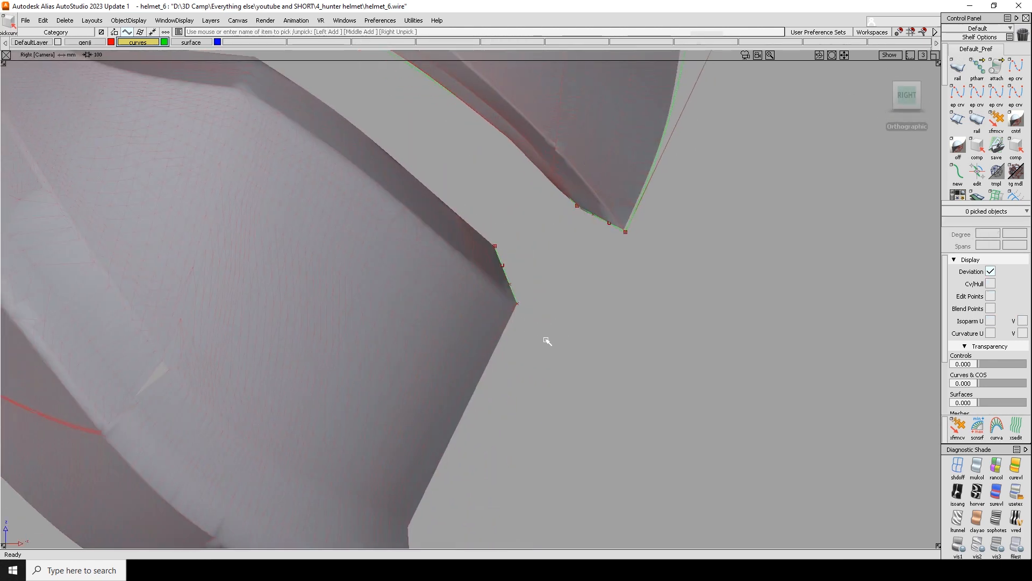
Step: Draw two connected edit-point curves down the jaw guard's front edge, meeting at its inward bend and ending at the chin
key("e")
right_click_drag(546, 330, 530, 357, "alt+shift")
middle_click_drag(530, 357, 599, 329, "alt+shift")
left_click(572, 266, "ctrl")
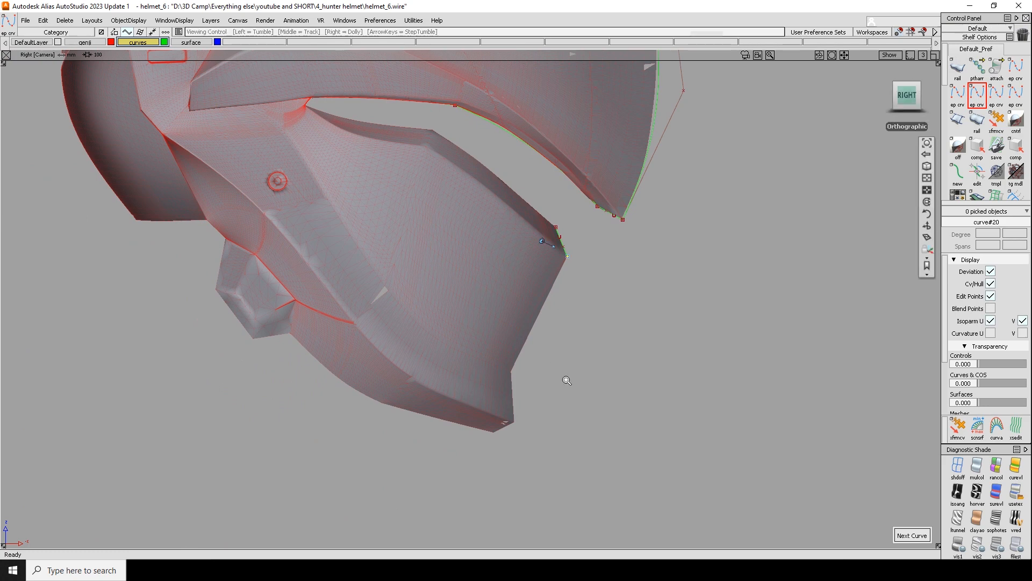
right_click_drag(557, 387, 573, 376, "alt+shift")
middle_click_drag(573, 376, 549, 399, "alt+shift")
left_click(504, 413)
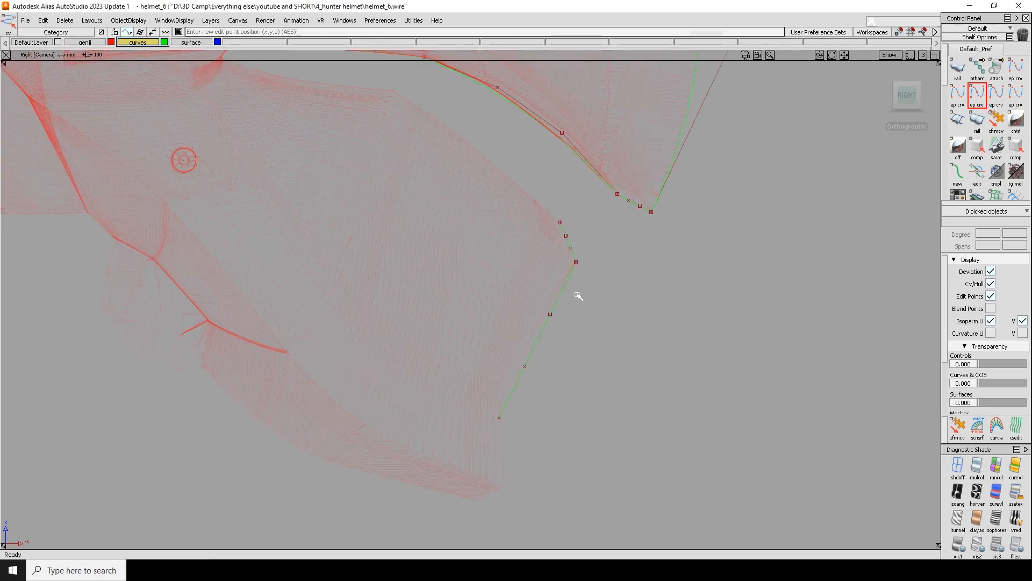
left_click(504, 486)
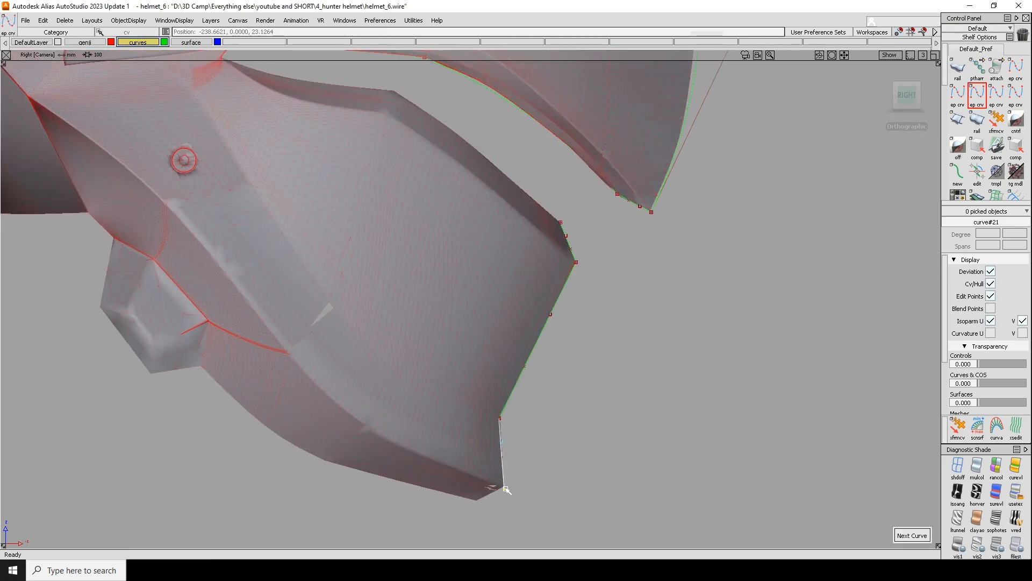
Step: Draw one edit-point curve along the short chin-tip edge and another straight back along the front of the jaw guard's underside
key("e")
middle_click_drag(520, 523, 541, 337, "alt+shift")
right_click_drag(542, 336, 518, 419, "alt+shift")
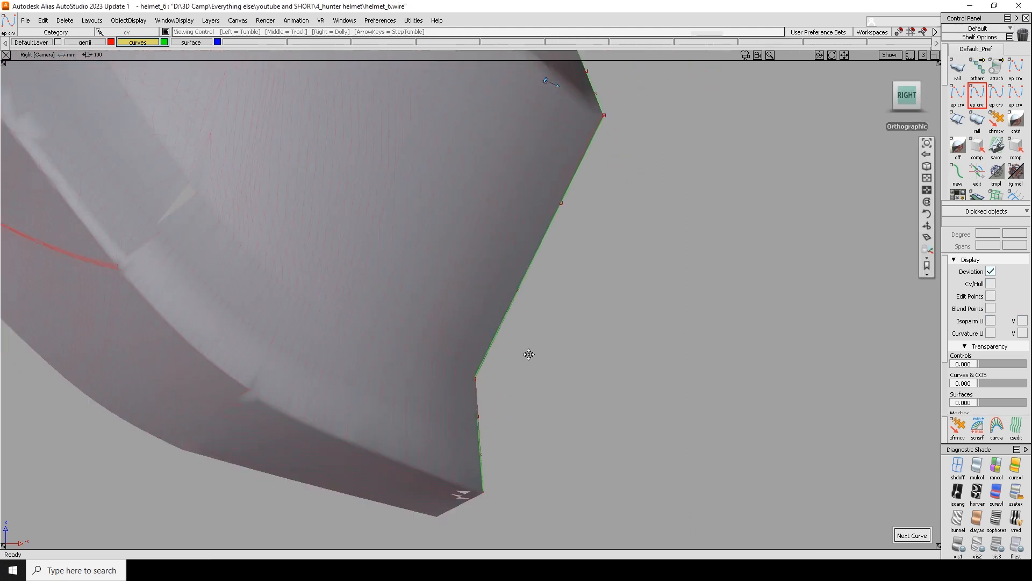
middle_click_drag(519, 419, 519, 323, "alt+shift")
left_click(510, 264)
left_click(462, 289)
middle_click_drag(454, 313, 583, 383, "alt+shift")
left_click(315, 296)
Step: Draw an edit-point curve crossing the underside curve and stretch its upper end to the corner beneath the back shell
key("e")
left_click_drag(421, 322, 535, 407)
right_click_drag(535, 407, 452, 340, "alt+shift")
middle_click_drag(453, 340, 562, 489, "alt+shift")
key("e")
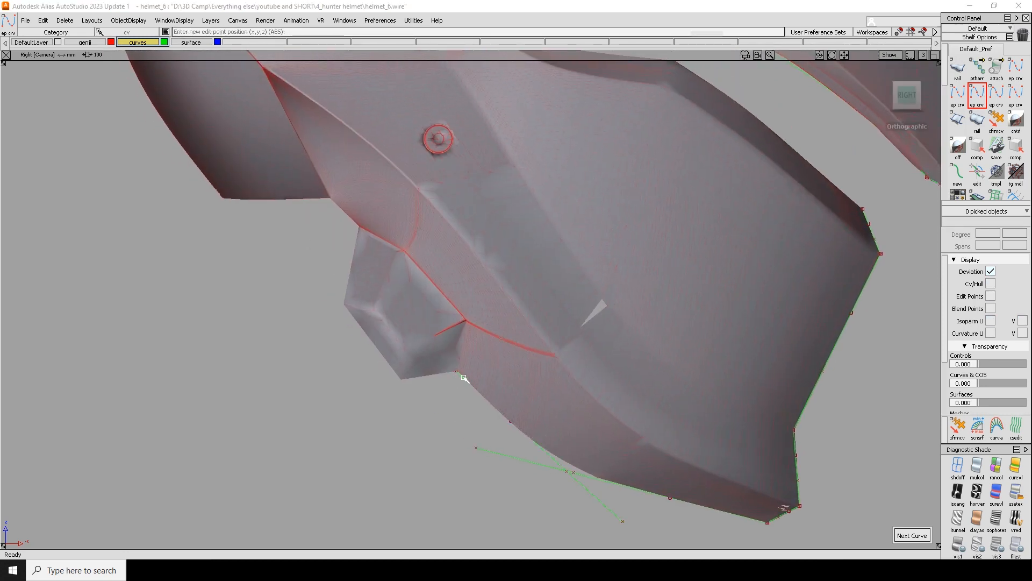
key("x")
left_click_drag(463, 376, 325, 198)
key("t")
left_click(280, 211)
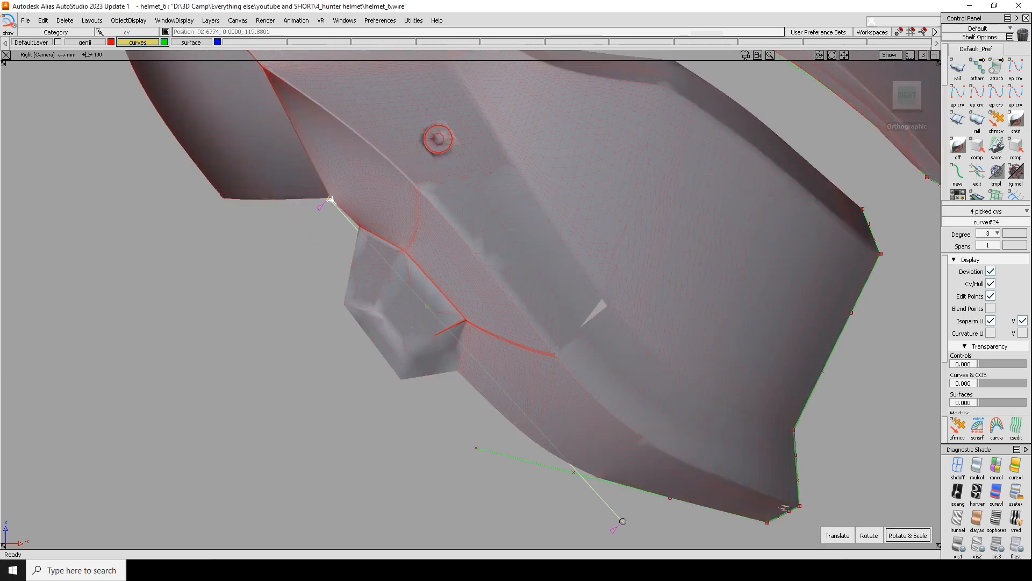
Step: Reposition the lower end of the rear jaw curve with the curve transform tool so it meets the underside curve
middle_click_drag(464, 312, 426, 265, "alt+shift")
key("x")
key("t")
left_click(573, 463)
mouse_move(586, 474)
left_mouse_down()
mouse_move(537, 492)
mouse_move(576, 494)
mouse_move(477, 400)
mouse_move(401, 352)
left_mouse_up()
Step: Move the two middle CVs of the rear jaw curve so it follows the jaw guard's lower edge
key("e")
key("s")
key("c")
left_click_drag(408, 312, 479, 350)
key("s")
key("m")
left_click_drag(458, 295, 447, 304)
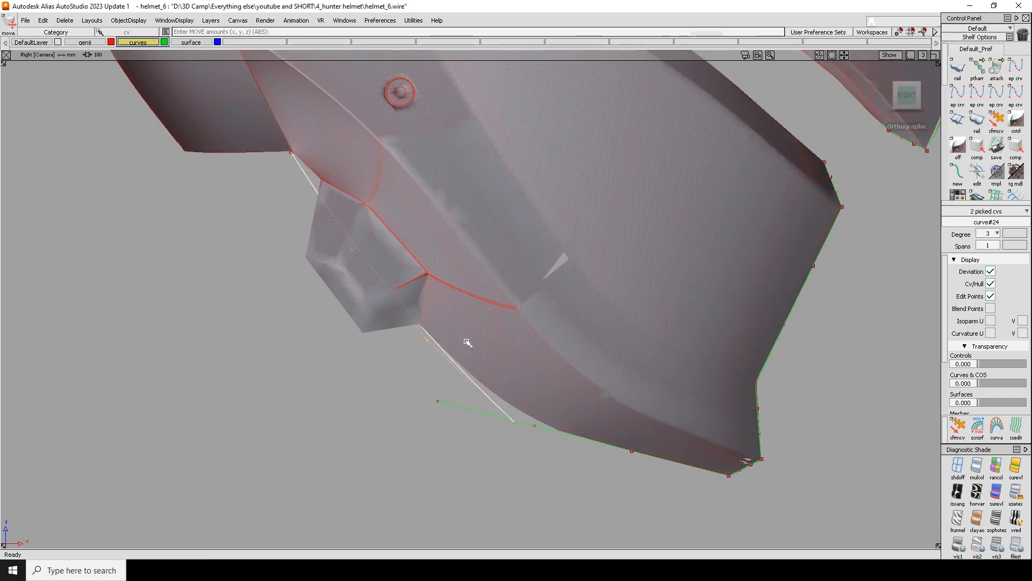
Step: Shorten the underside curve so that it ends where it meets the rear jaw curve
key("Escape")
left_click(529, 425)
left_click(504, 412)
left_click(522, 424)
right_click_drag(522, 423, 457, 323, "alt+shift")
middle_click_drag(456, 323, 511, 419, "alt+shift")
middle_click_drag(502, 339, 513, 417, "alt+shift")
middle_click_drag(521, 355, 511, 409, "alt+shift")
Step: Draw an edit-point curve along the back shell's bottom edge, from the rear jaw curve's upper end to the shell's rear corner
key("e")
left_click_drag(501, 414, 530, 356, "alt+shift")
right_click_drag(529, 356, 441, 339, "alt+shift")
middle_click_drag(441, 338, 448, 346, "alt+shift")
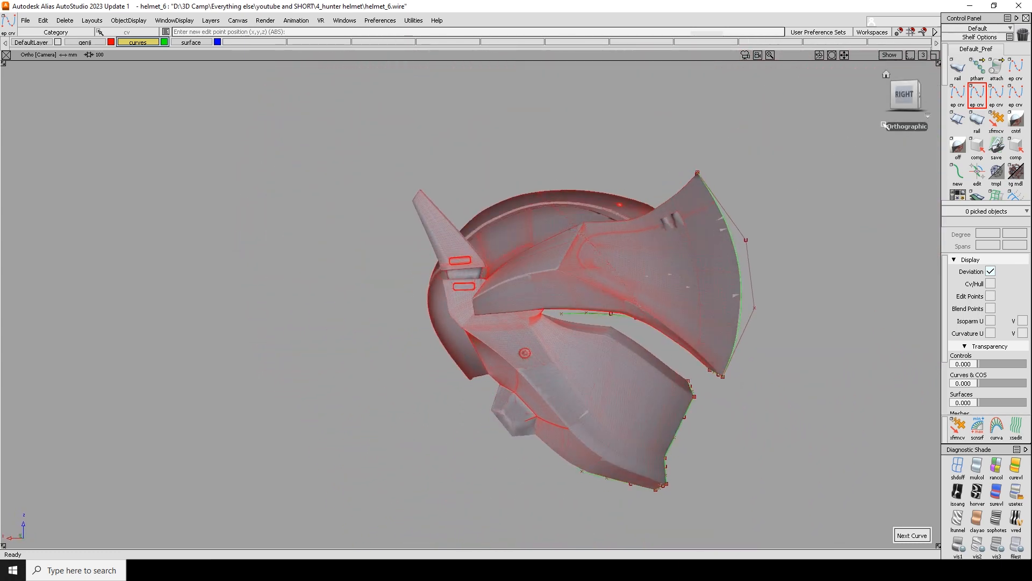
left_click(905, 96)
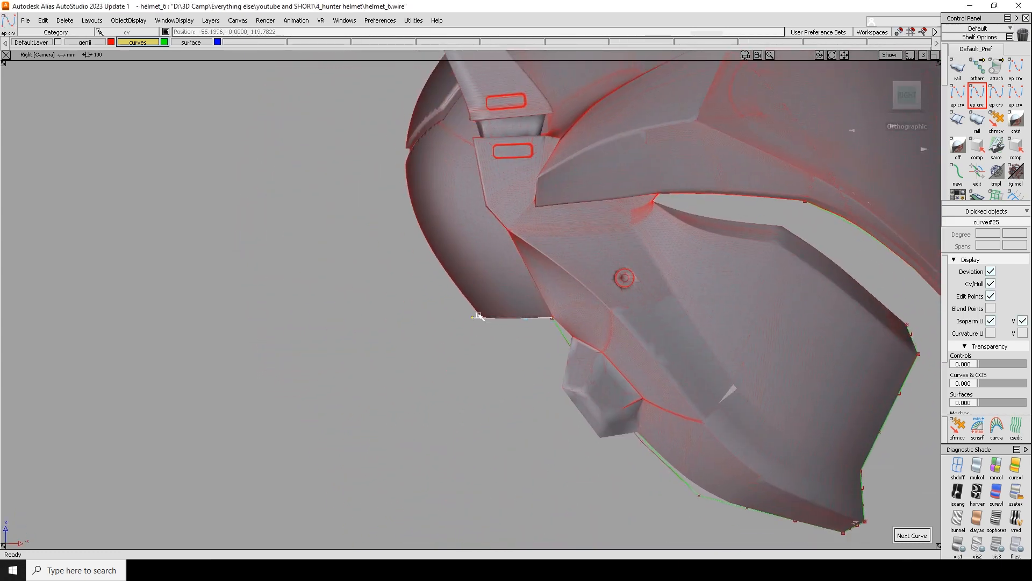
key("space")
left_click(483, 318)
right_click_drag(480, 321, 518, 323, "alt+shift")
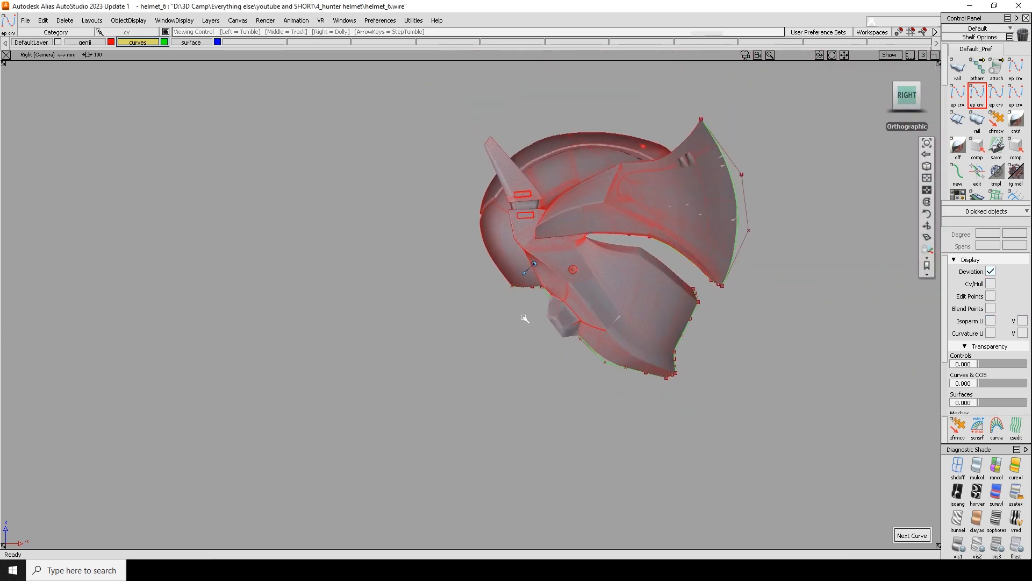
Step: Draw an edit-point curve over the dome, from the shell's rear corner to where the dome meets the front plate
middle_click_drag(518, 323, 509, 361, "alt+shift")
right_click_drag(509, 361, 473, 370, "alt+shift")
middle_click_drag(648, 283, 553, 350, "alt+shift")
left_click(629, 209)
left_click_drag(633, 206, 554, 218, "ctrl+shift")
left_click_drag(516, 246, 462, 350)
left_click_drag(462, 349, 358, 200, "ctrl+shift")
Step: Pull the dome curve's rear and upper CVs outward so that it bulges towards the shell's outline
left_click_drag(445, 139, 441, 115, "ctrl+shift")
left_click_drag(441, 116, 401, 156)
left_click_drag(430, 155, 579, 180, "ctrl+shift")
left_click_drag(456, 188, 445, 170, "ctrl+shift")
left_click_drag(371, 178, 293, 241)
left_click_drag(293, 242, 349, 255, "ctrl+shift")
left_click_drag(350, 256, 248, 256)
left_click_drag(567, 126, 483, 153)
left_click_drag(440, 134, 461, 136, "ctrl+shift")
Step: Fine-tune the dome curve's two middle CVs alternately so that it follows the back and top of the shell
left_click_drag(461, 136, 415, 124)
left_click_drag(415, 125, 409, 105, "ctrl+shift")
left_click_drag(199, 243, 251, 212)
left_click_drag(247, 258, 267, 264, "ctrl+shift")
mouse_move(266, 264)
left_mouse_down()
mouse_move(299, 274)
mouse_move(286, 285)
mouse_move(285, 265)
left_mouse_up()
left_click_drag(533, 104, 427, 136)
left_click_drag(426, 137, 445, 132, "ctrl+shift")
left_click_drag(446, 128, 430, 117)
left_click_drag(388, 166, 387, 147, "ctrl+shift")
left_click_drag(285, 226, 237, 282)
left_click_drag(266, 291, 292, 315, "ctrl+shift")
left_click_drag(482, 189, 482, 172, "ctrl+shift")
left_click_drag(474, 102, 438, 132)
left_click_drag(443, 139, 462, 140, "ctrl+shift")
right_click_drag(463, 139, 455, 128)
left_click_drag(454, 128, 456, 150, "ctrl+shift")
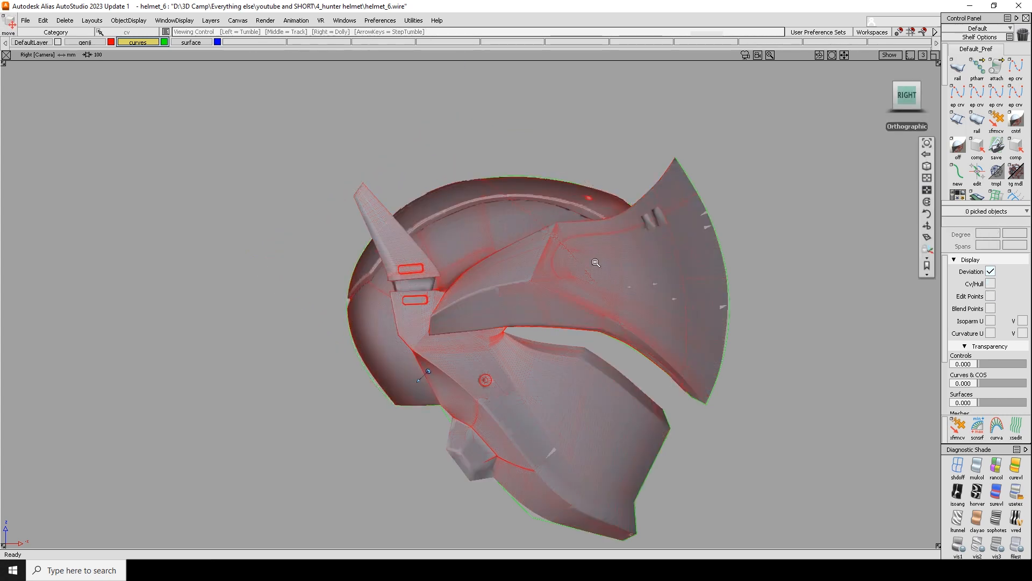
Step: Select all the profile curves and display their CV hulls and edit points
right_click_drag(615, 240, 659, 224, "alt+shift")
mouse_move(352, 496)
left_mouse_down("ctrl+shift")
mouse_move(333, 497)
mouse_move(664, 344)
left_mouse_up("ctrl+shift")
right_click_drag(665, 347, 622, 373, "alt+shift")
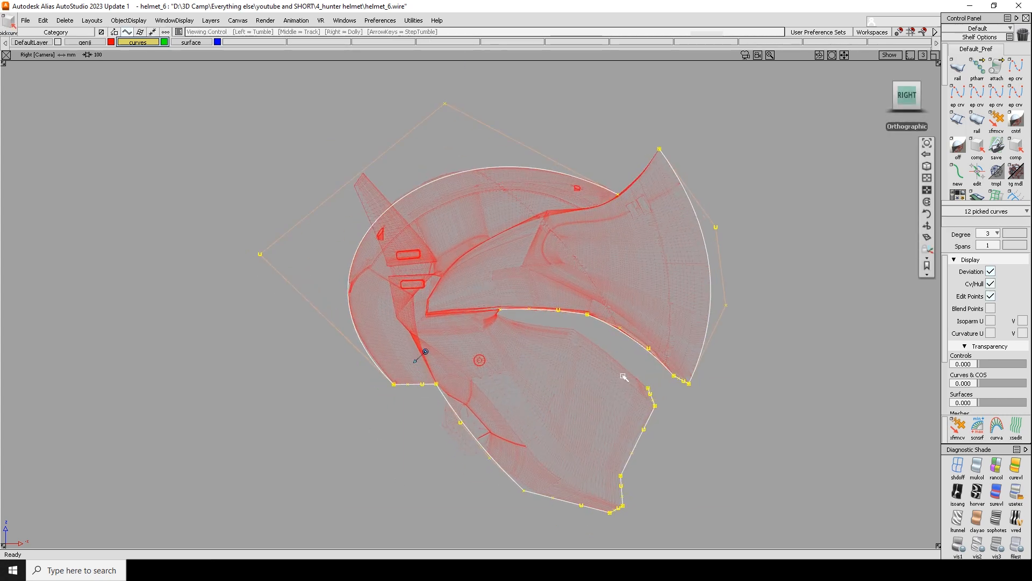
Step: Draw an edit-point curve along the front plate's upper edge, from the dome curve's front end to the plate's upper tip
key("e")
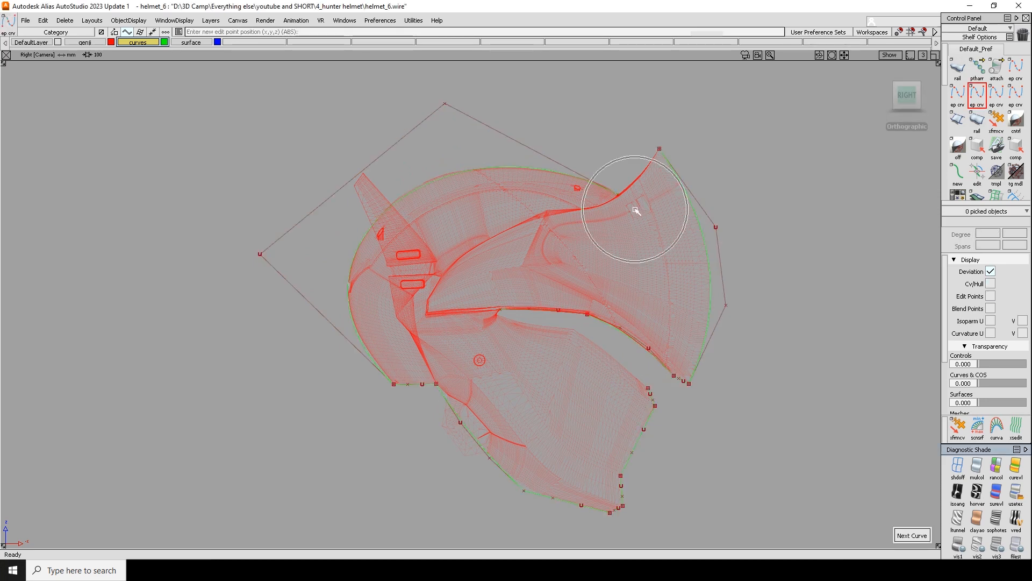
middle_click_drag(665, 208, 539, 278, "alt+shift")
left_click(492, 264, "ctrl")
left_click_drag(515, 209, 534, 218, "ctrl")
right_click_drag(555, 265, 522, 298, "alt+shift")
middle_click_drag(522, 298, 488, 360, "alt+shift")
right_click_drag(488, 360, 530, 339, "alt+shift")
Step: Move the two middle CVs of the front plate's upper-edge curve so that it follows the mesh edge
key("c")
left_click_drag(697, 101, 649, 164)
middle_click_drag(683, 183, 562, 247, "alt+shift")
key("w")
left_click_drag(565, 246, 567, 249)
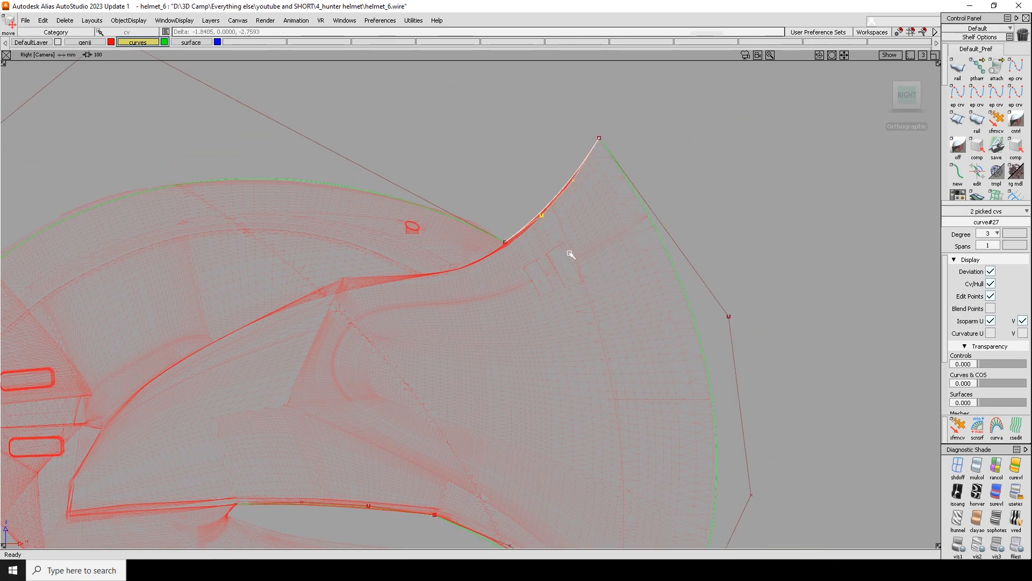
Step: Select all the profile curves and turn off the display of their CV hulls and edit points
middle_click_drag(577, 259, 587, 279, "alt+shift")
right_click_drag(614, 282, 445, 362, "alt+shift")
middle_click_drag(445, 362, 492, 295, "alt+shift")
right_click_drag(492, 295, 505, 260, "alt+shift")
key("v")
left_click_drag(344, 120, 717, 403)
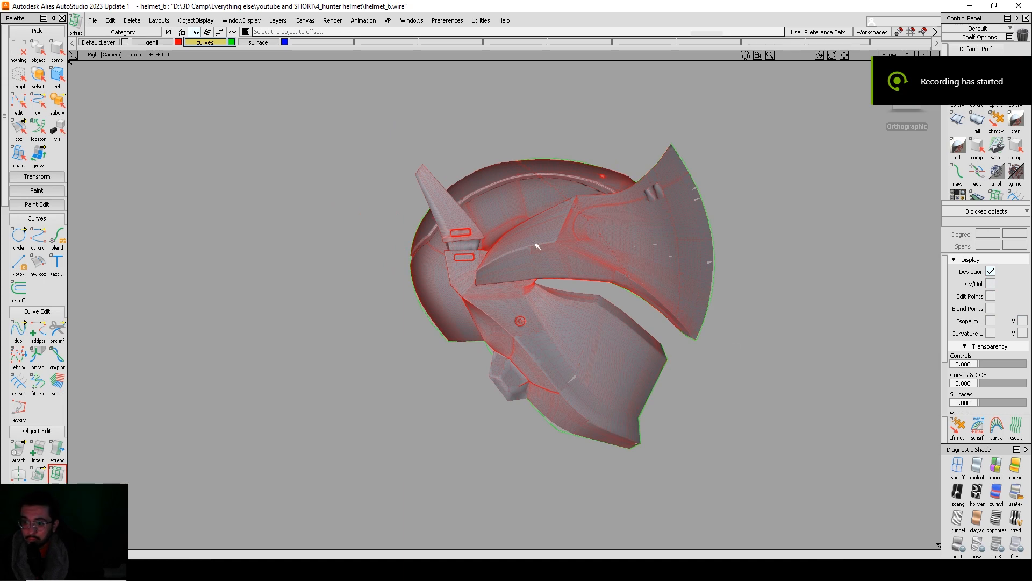
Step: Draw a straight edit-point test curve in the empty space beside the helmet
key("ctrl+d")
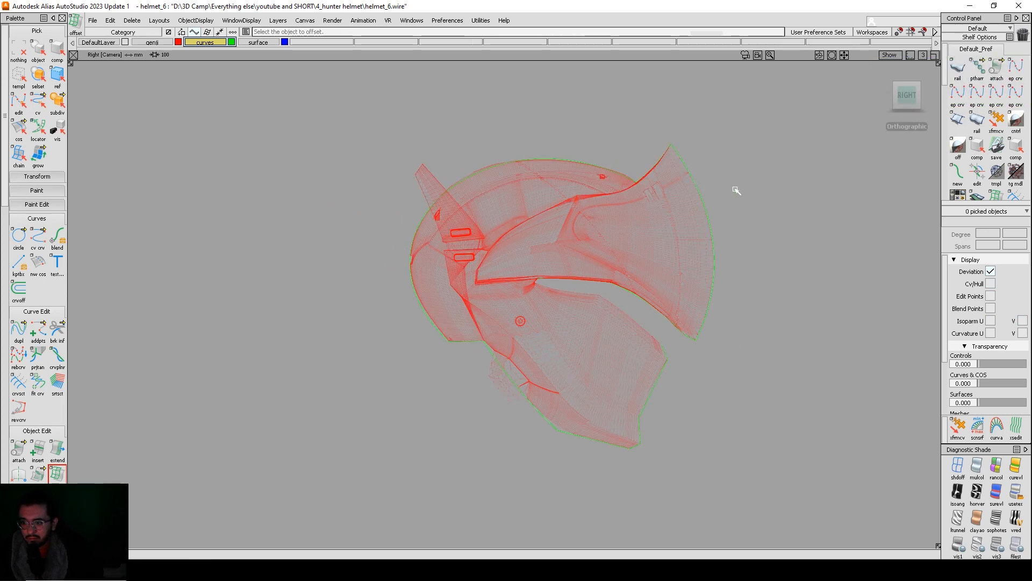
key("ctrl+d")
middle_click_drag(313, 212, 376, 212, "alt+shift")
key("e")
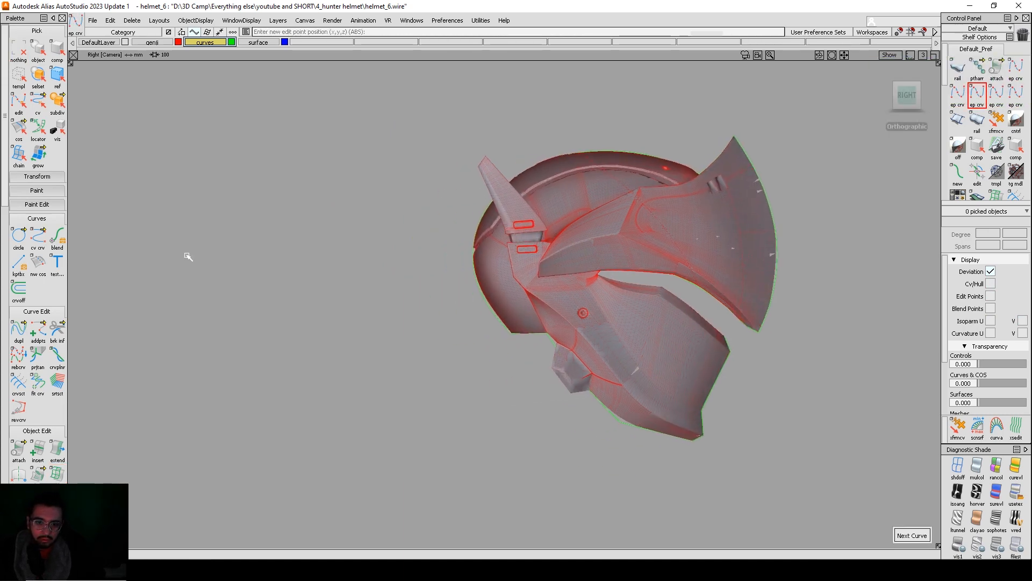
left_click(341, 120)
middle_click_drag(306, 265, 387, 161, "alt+shift")
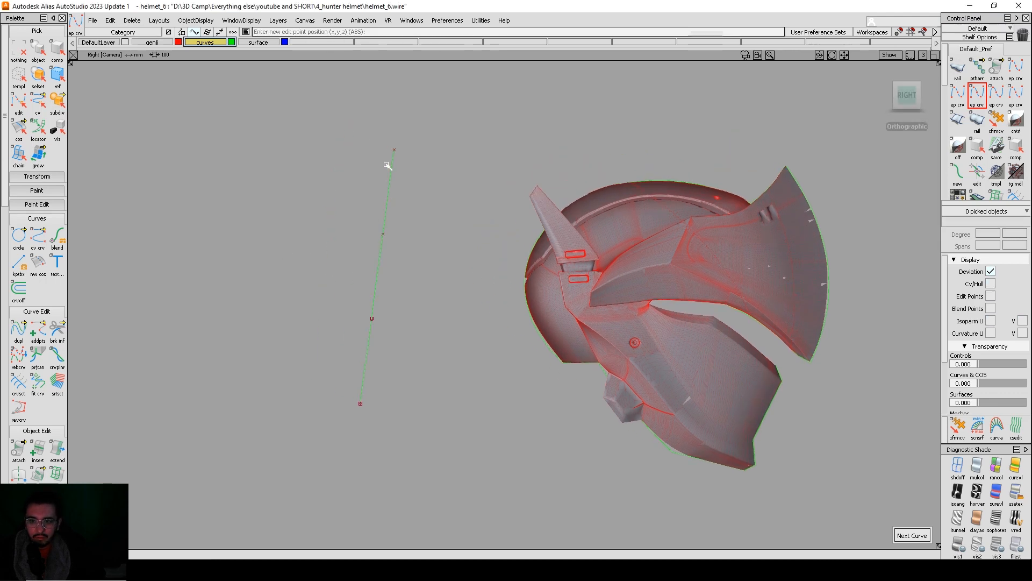
Step: Try the curve transform and stretch tools on the test curve, and delete the curve
scroll(59, 336, "down", 1)
scroll(62, 270, "down", 4)
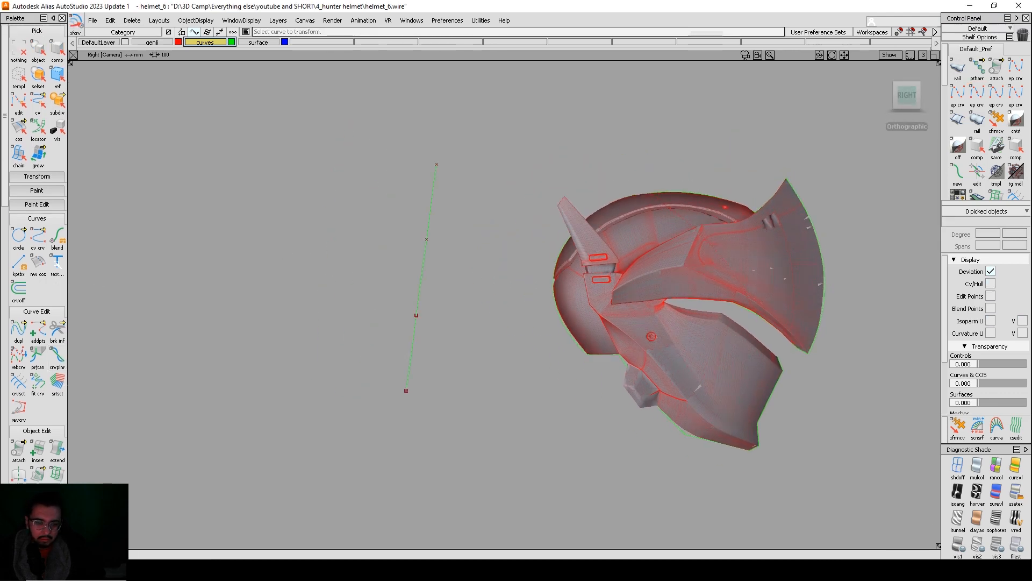
scroll(40, 279, "up", 2)
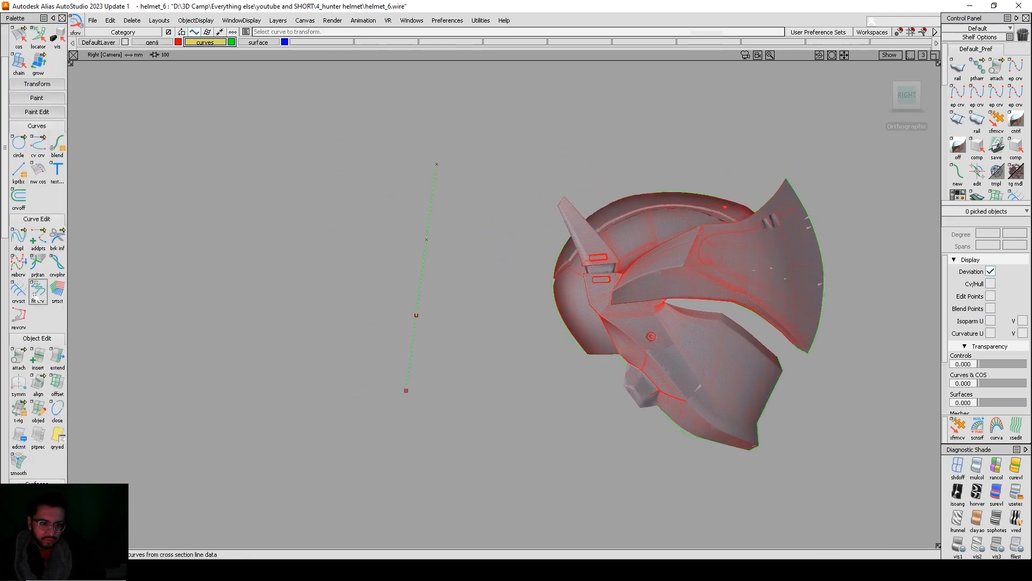
left_click(40, 251)
left_click(17, 252)
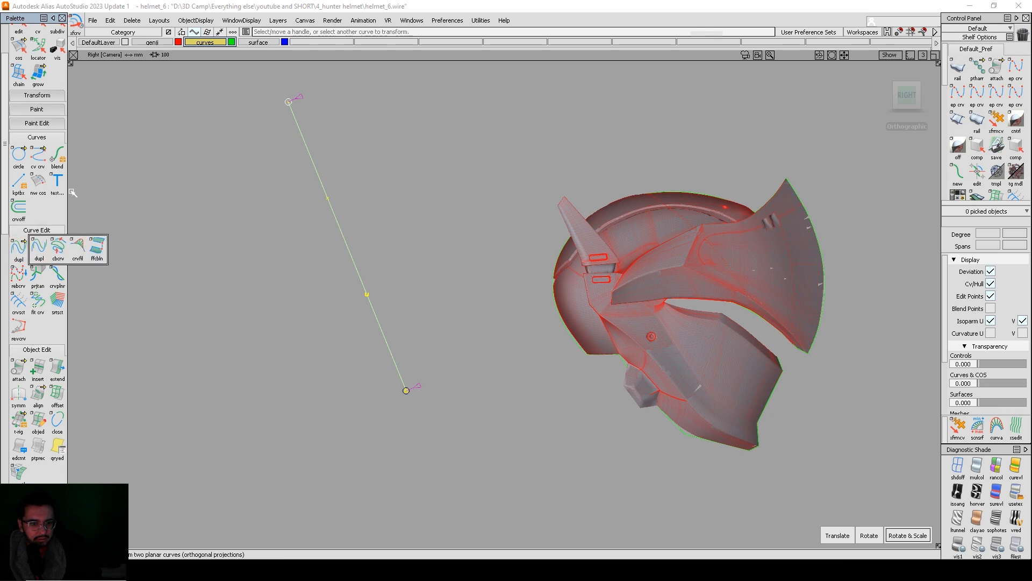
left_click(38, 251)
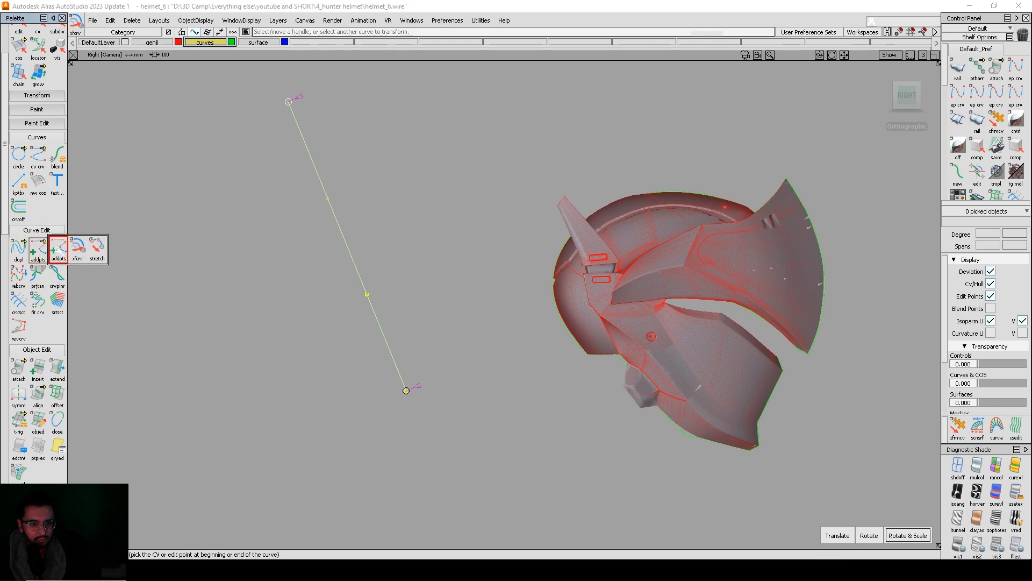
left_click(100, 251)
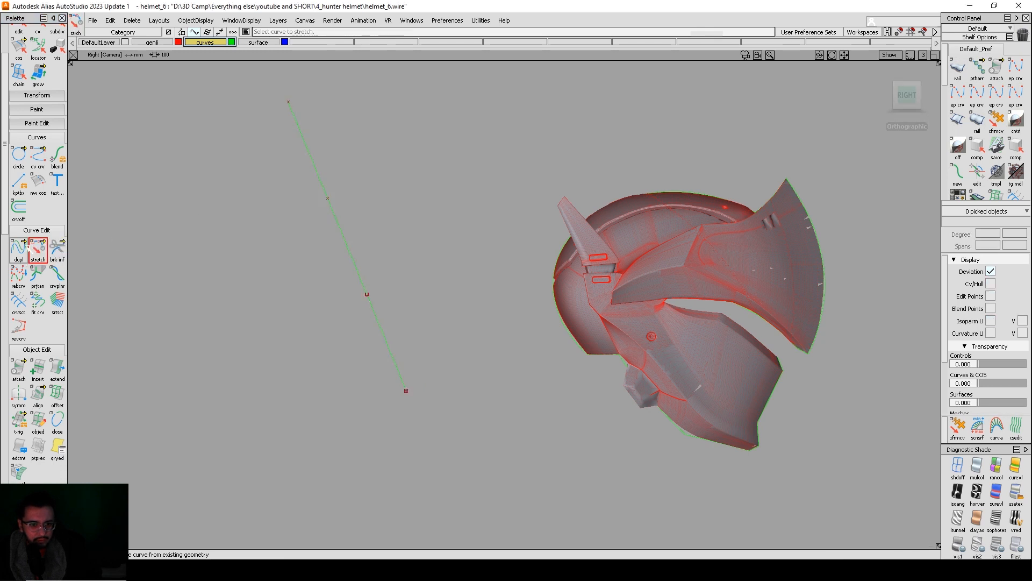
left_click(362, 277)
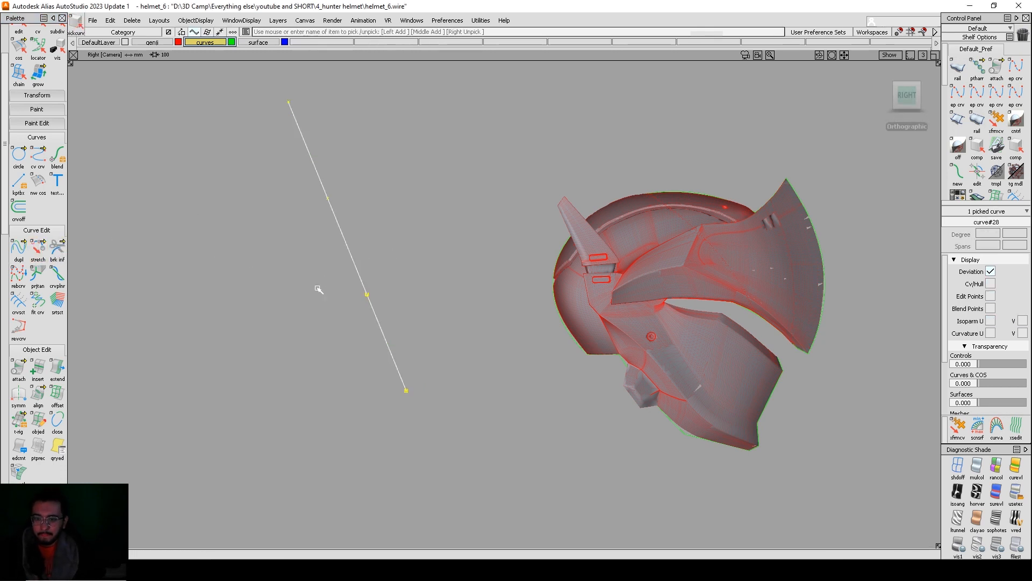
key("Delete")
Step: Examine the traced profile curves against the shell, jaw guard and front plate from several angles
middle_click_drag(705, 294, 452, 264, "alt+shift")
left_click_drag(452, 264, 422, 419, "alt+shift")
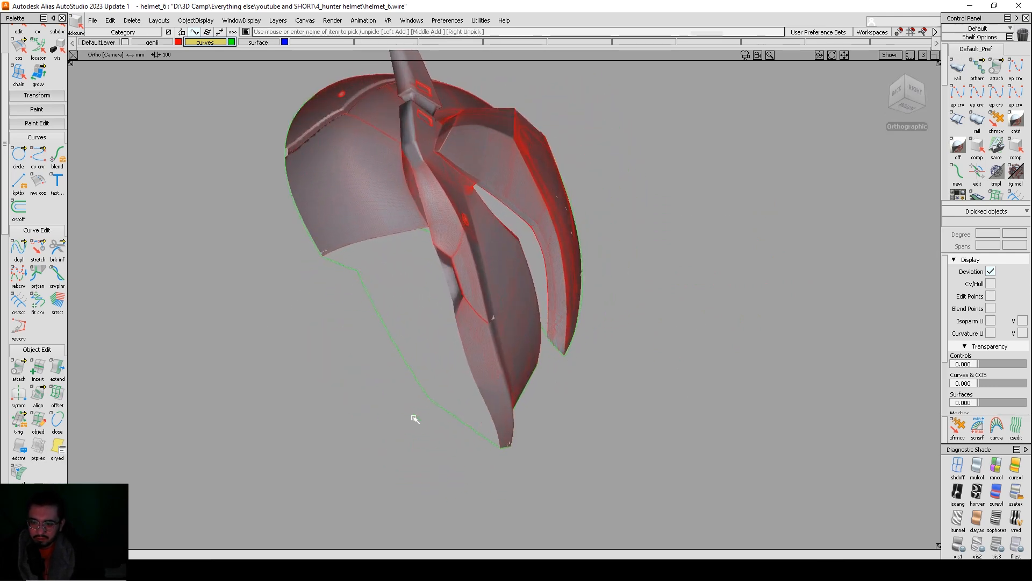
left_click_drag(444, 273, 493, 388, "alt+shift")
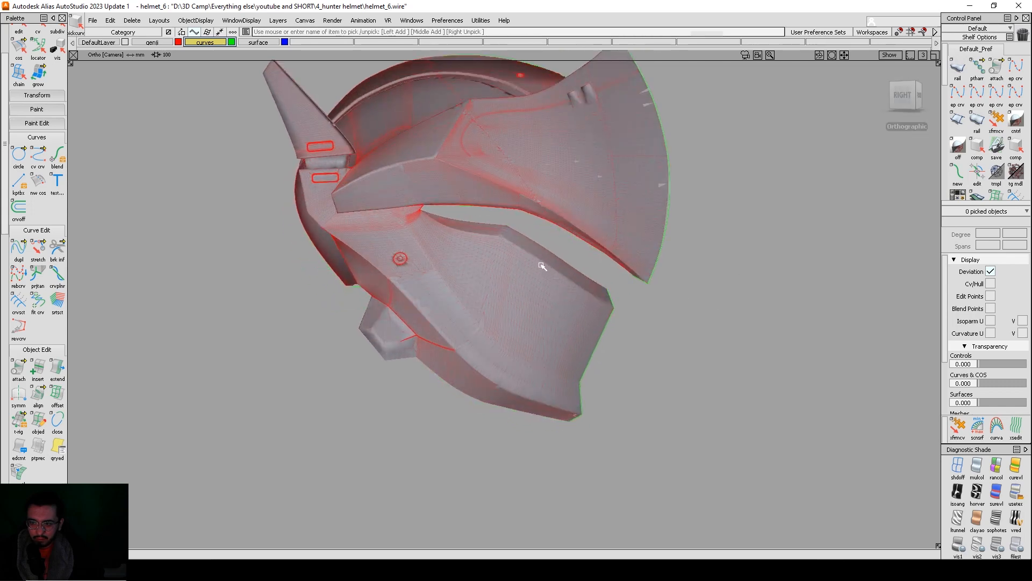
right_click_drag(569, 285, 601, 327, "alt+shift")
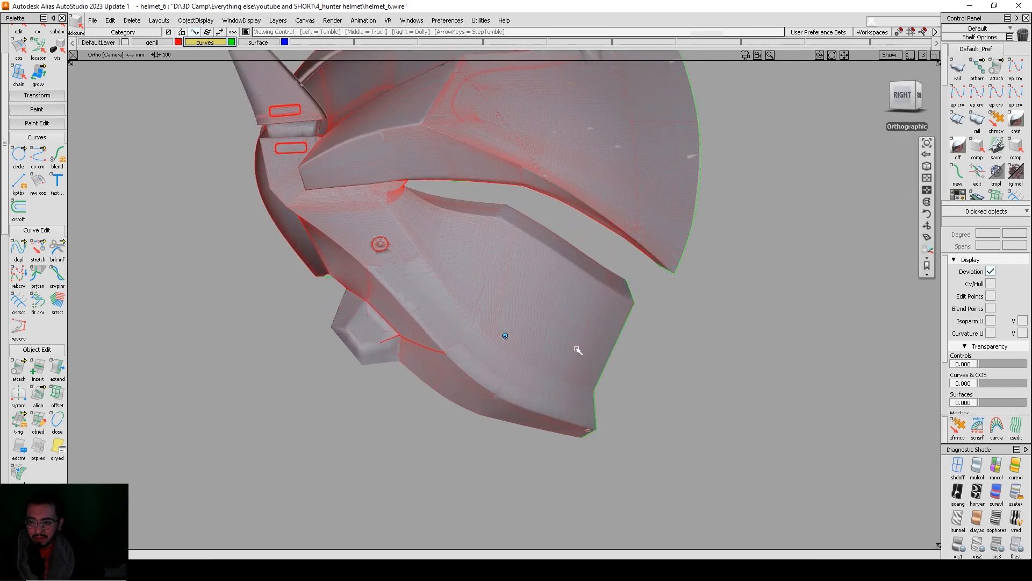
left_click_drag(601, 326, 524, 394, "alt+shift")
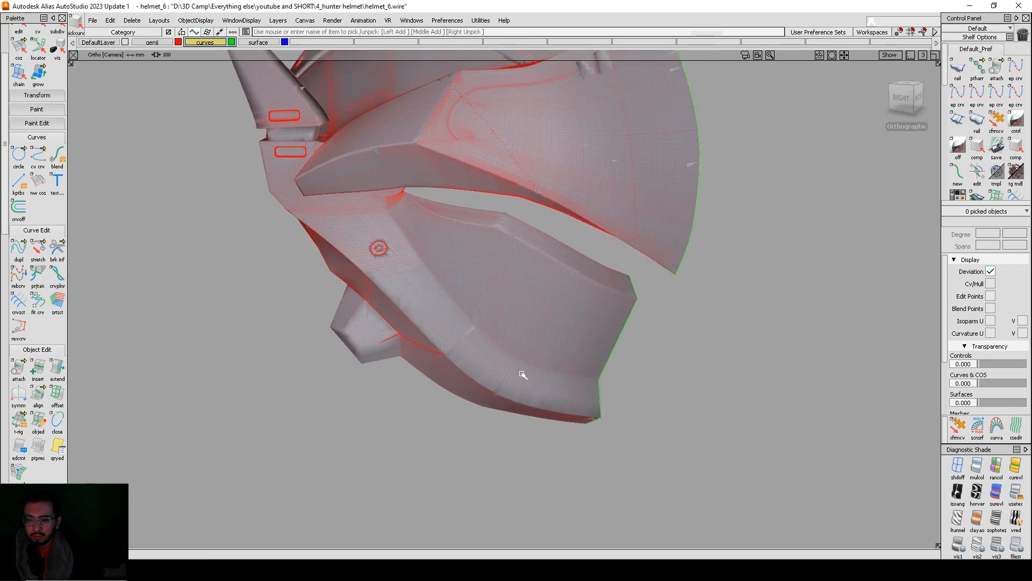
middle_click_drag(501, 336, 564, 411, "alt+shift")
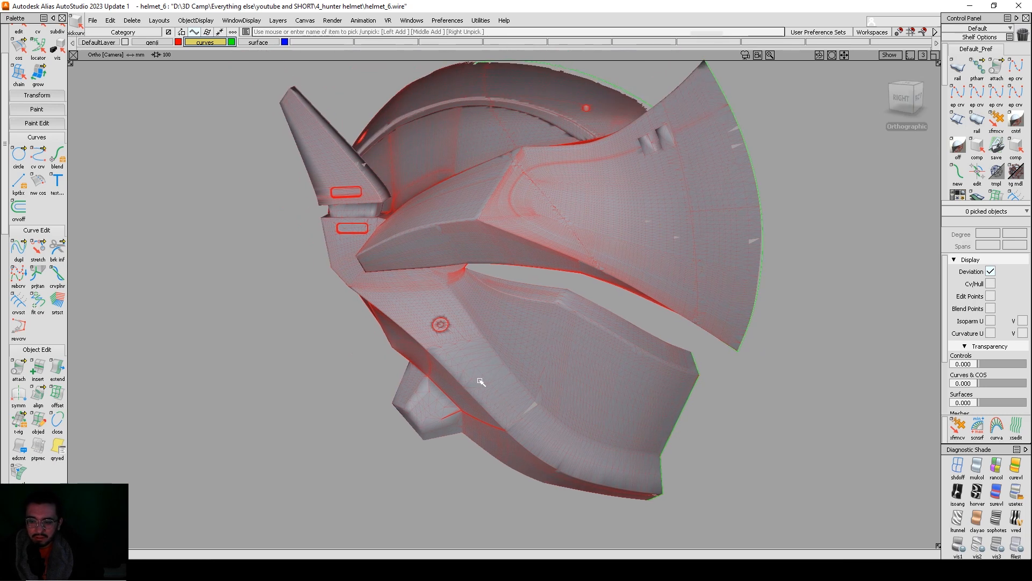
left_click_drag(506, 365, 494, 304, "alt+shift")
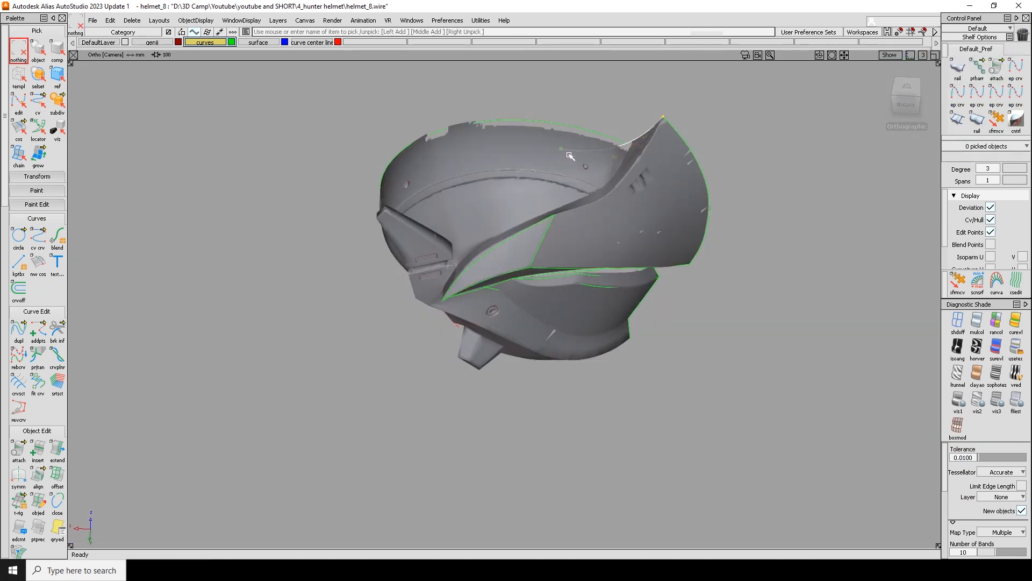
Step: Transform the front plate's upper-edge curve so that its inner end meets the side panel's upper corner
left_click(568, 153)
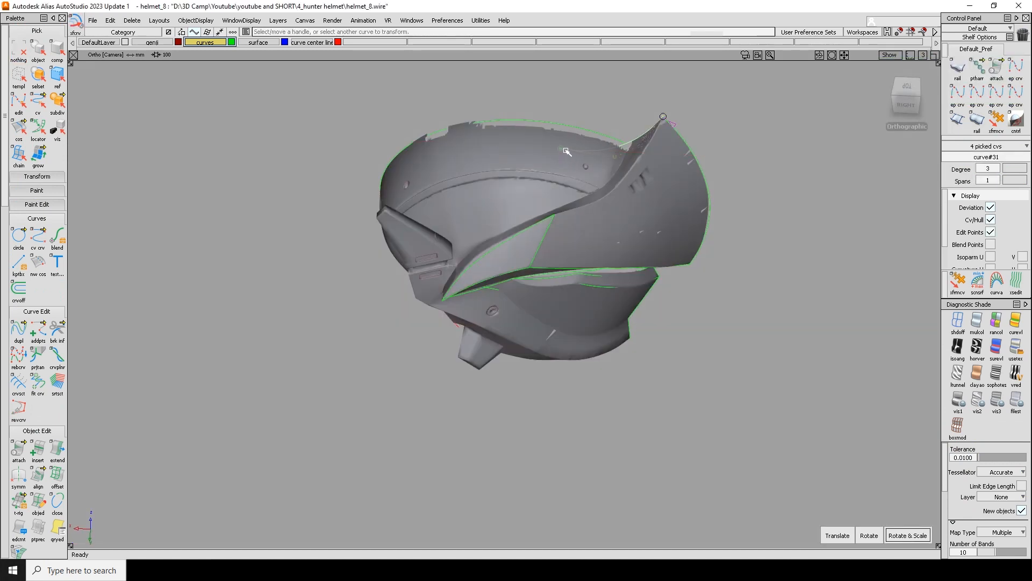
left_click_drag(562, 149, 591, 158)
left_click(556, 216)
Step: Adjust the middle CVs of the front plate's upper-edge curve to match the plate's edge from several angles
left_click_drag(667, 160, 688, 210, "ctrl+shift")
right_click_drag(688, 210, 683, 200)
left_click_drag(684, 199, 772, 307, "alt+shift")
mouse_move(667, 240)
middle_mouse_down()
mouse_move(677, 234)
mouse_move(666, 221)
middle_mouse_up()
right_click_drag(666, 221, 657, 201)
left_click_drag(657, 201, 467, 135, "alt+shift")
right_click_drag(643, 224, 643, 231)
Step: Refine the upper-edge curve's CV nearest the plate's tip in the right view, and shift it about 13.5 along Y
key("F1")
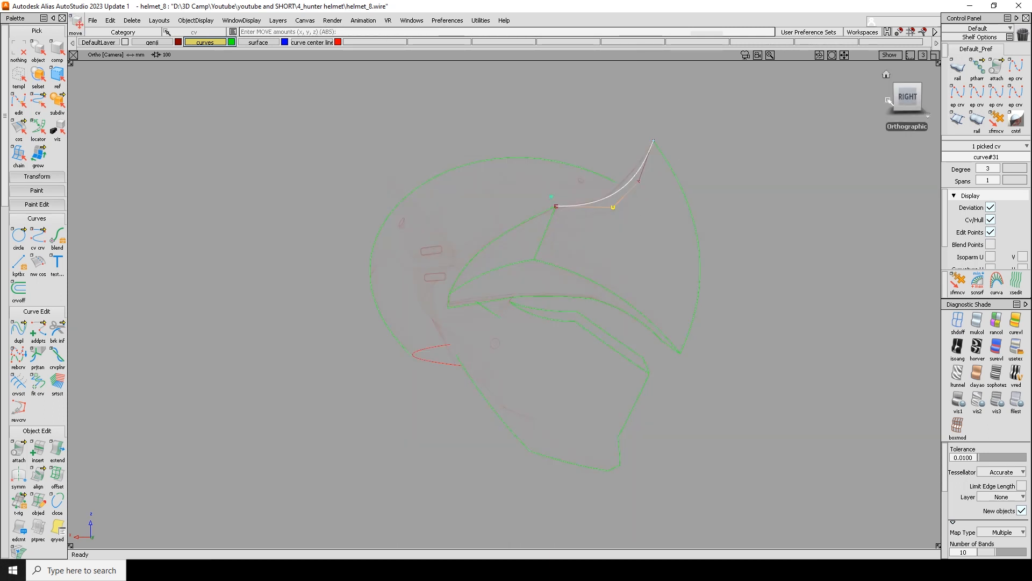
left_click(915, 101)
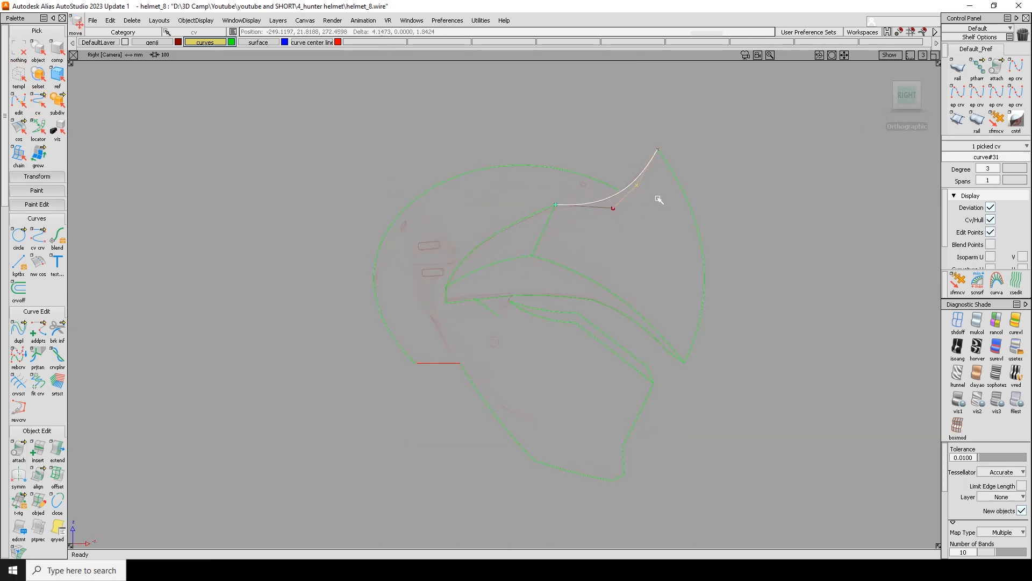
key("F1")
mouse_move(658, 200)
left_mouse_down("alt+shift")
mouse_move(756, 297)
mouse_move(869, 323)
left_mouse_up("alt+shift")
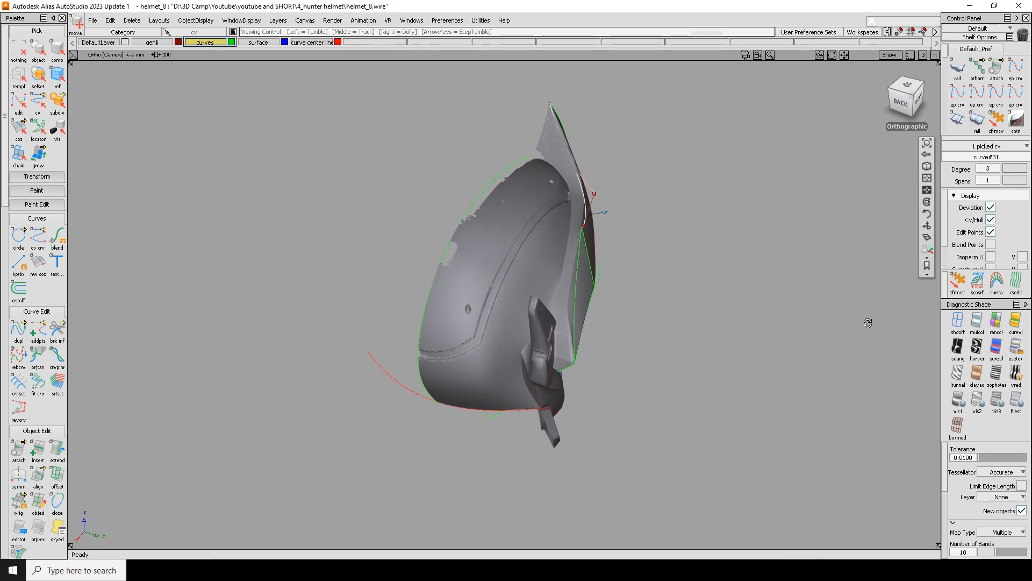
key("F1")
middle_click_drag(562, 155, 612, 163)
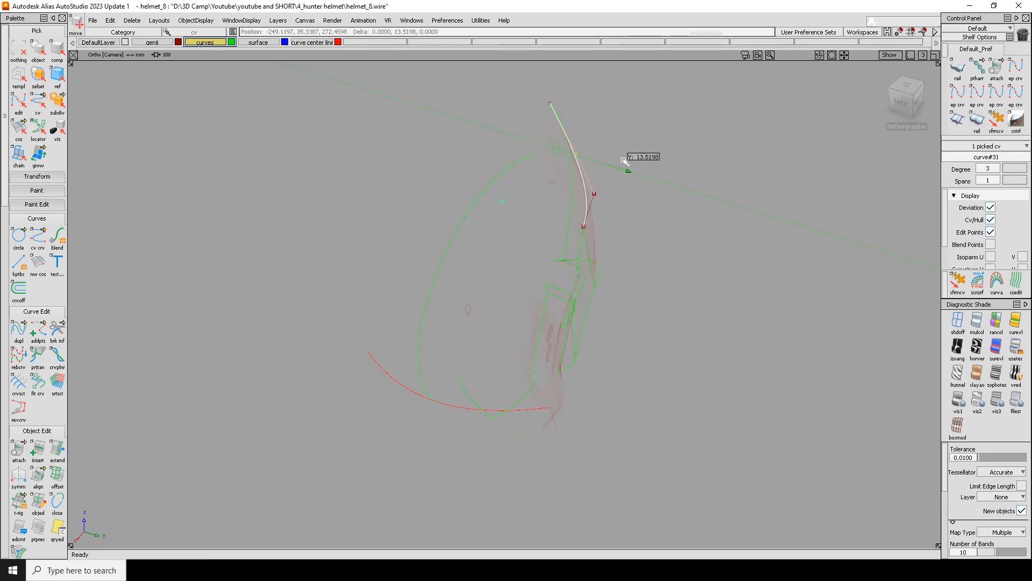
key("F1")
Step: Move the rear jaw curve sideways off the centre plane onto the jaw guard's lower edge, meeting the shell's bottom-edge curve
left_click_drag(620, 161, 629, 237, "alt+shift")
left_click_drag(707, 332, 569, 347, "alt+shift")
middle_click_drag(571, 348, 591, 210, "alt+shift")
left_click_drag(543, 284, 645, 317, "alt+shift")
left_click_drag(458, 299, 456, 267, "ctrl+shift")
left_click(428, 259)
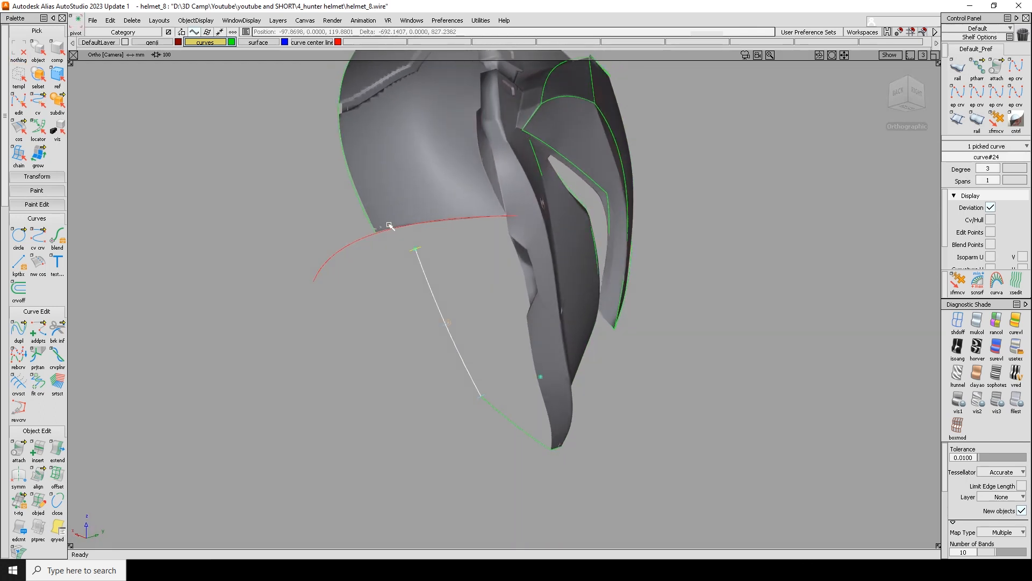
left_click_drag(501, 220, 530, 223, "alt")
middle_click_drag(543, 328, 560, 385, "ctrl+shift")
left_click(570, 363)
left_click(558, 364)
left_click_drag(572, 364, 543, 375)
Step: Transform the underside curve so that its rear end lies on the jaw guard's edge near the rear jaw curve
left_click_drag(523, 427, 474, 376, "ctrl+shift")
left_click(511, 420)
middle_click_drag(474, 375, 512, 371, "ctrl+shift")
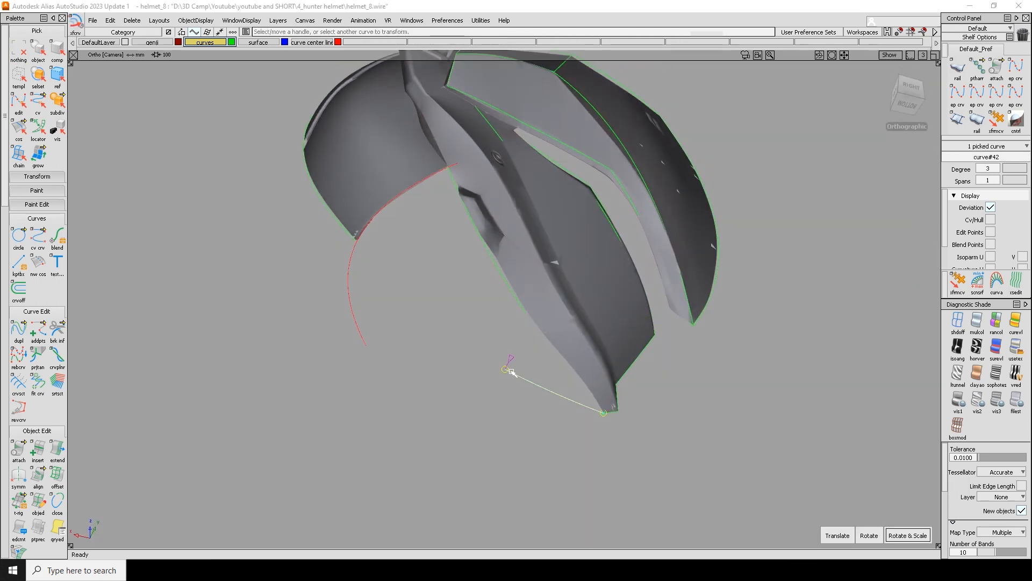
left_click_drag(507, 370, 545, 321)
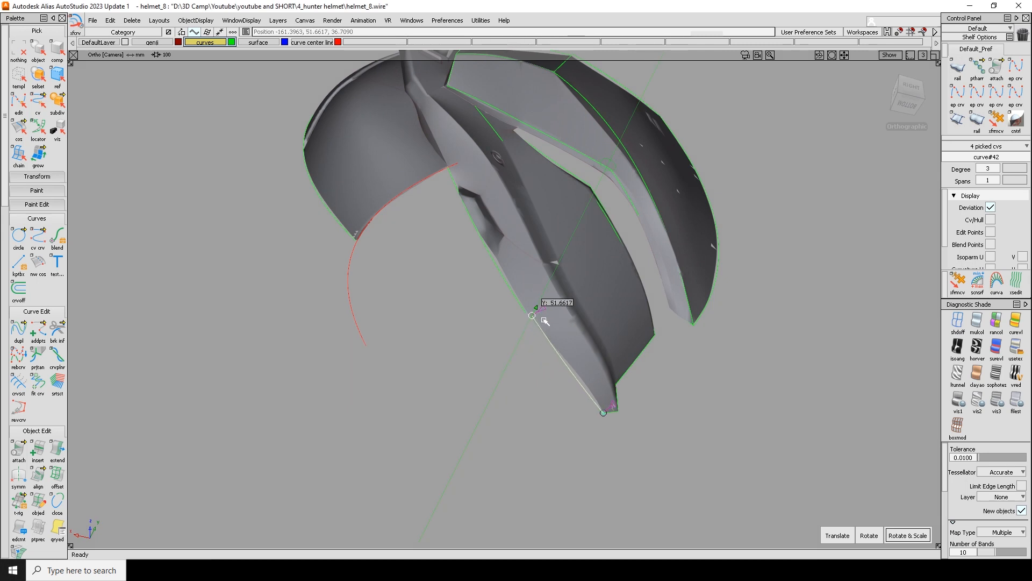
left_click(532, 324)
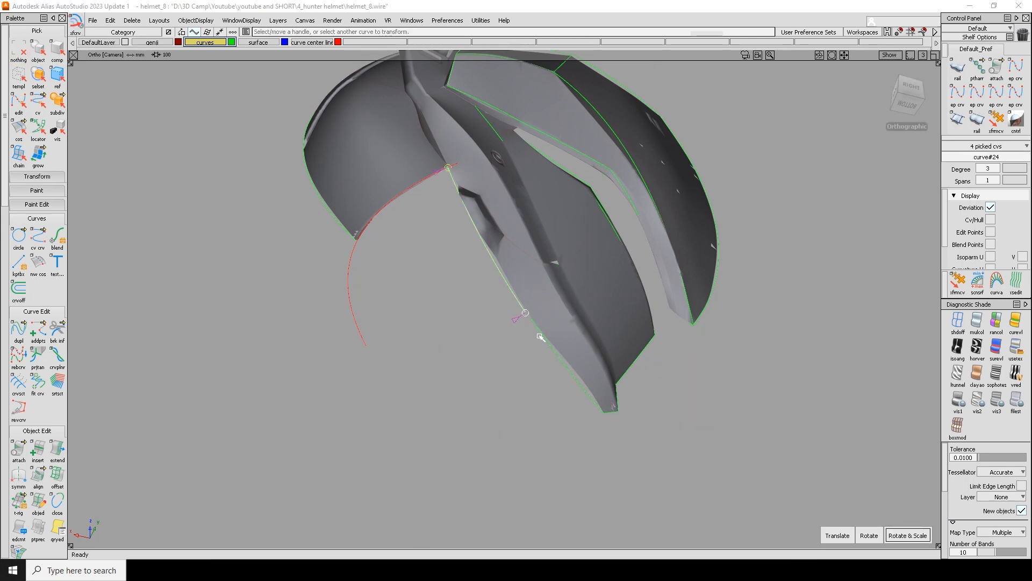
Step: Try to extend the underside curve by about 26 mm beyond its rear end in the right view
left_click(904, 95)
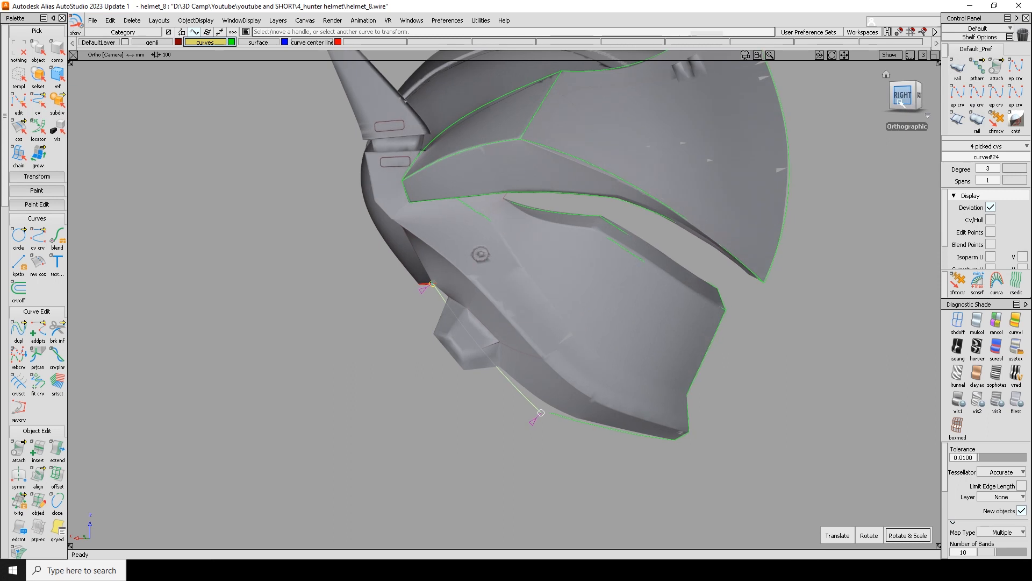
left_click(57, 450)
left_click(528, 408)
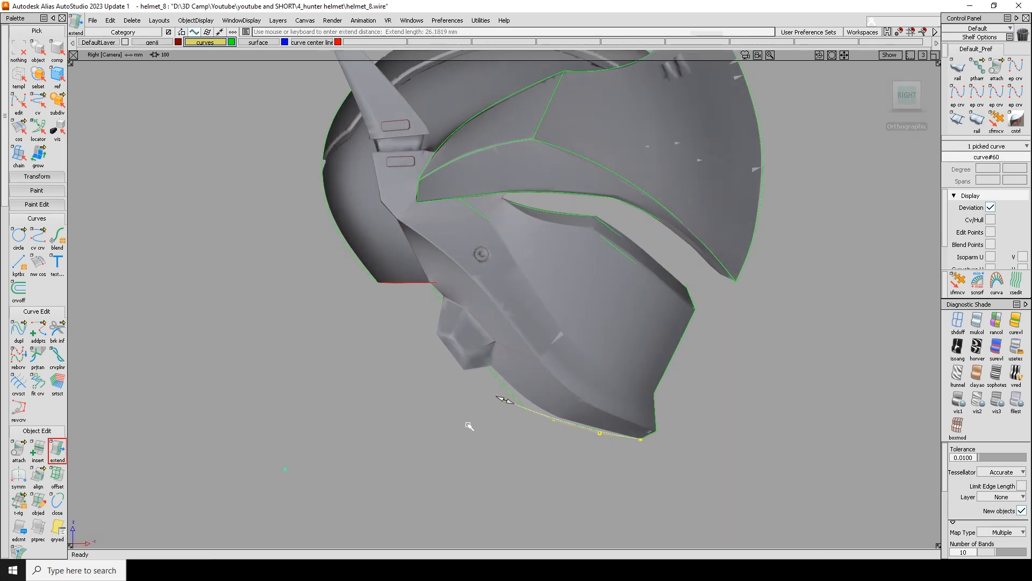
left_click(530, 410)
Step: Transform the underside curve's rear end so that it snaps to the rear jaw curve's lower end
key("t")
left_click(539, 415)
mouse_move(509, 401)
left_mouse_down("ctrl+alt")
mouse_move(535, 418)
mouse_move(519, 402)
left_mouse_up("ctrl+alt")
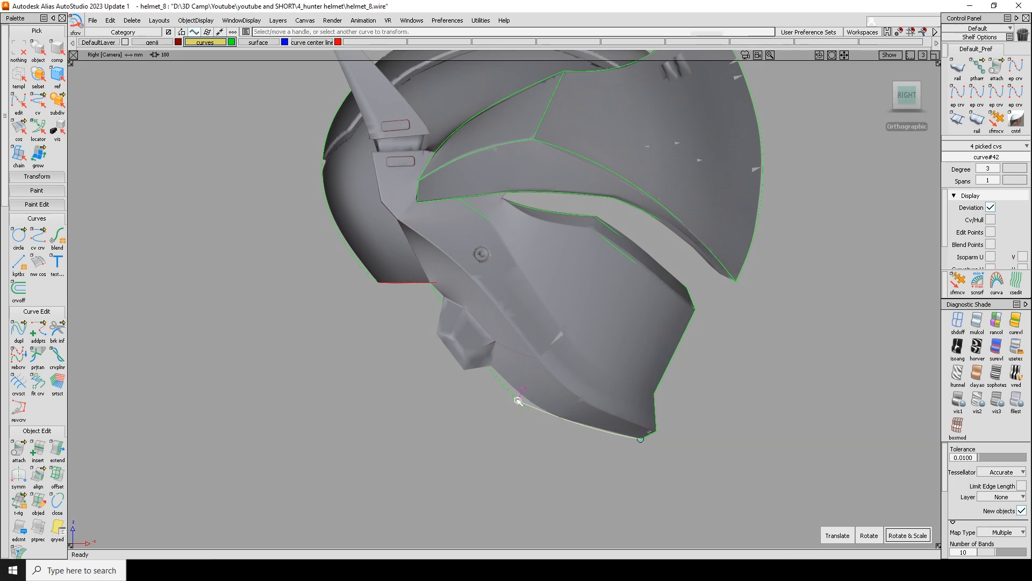
key("s")
left_click(511, 392)
key("space")
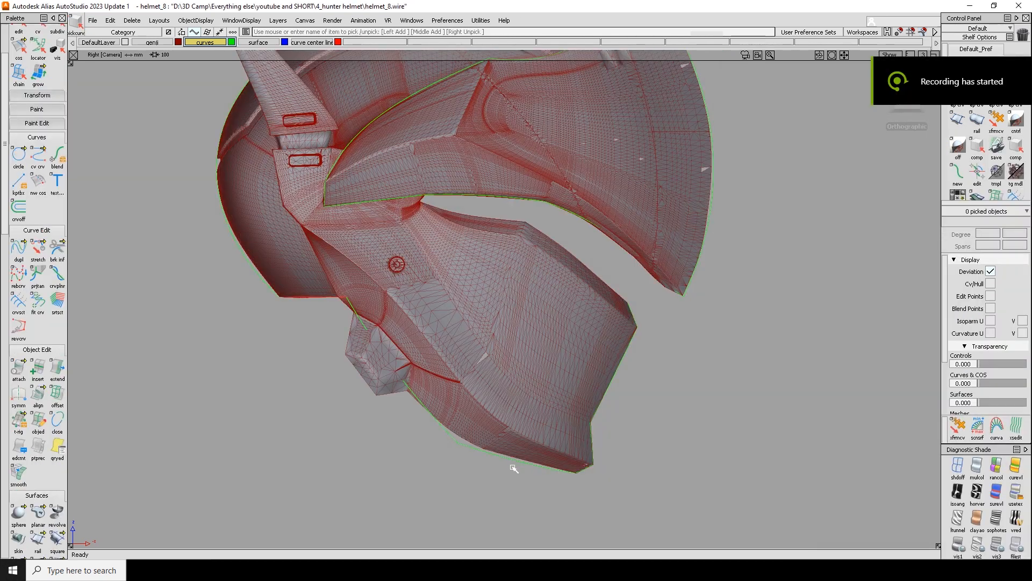
Step: Duplicate the underside curve by copying and pasting it
left_click(513, 468)
scroll(538, 457, "up", 5)
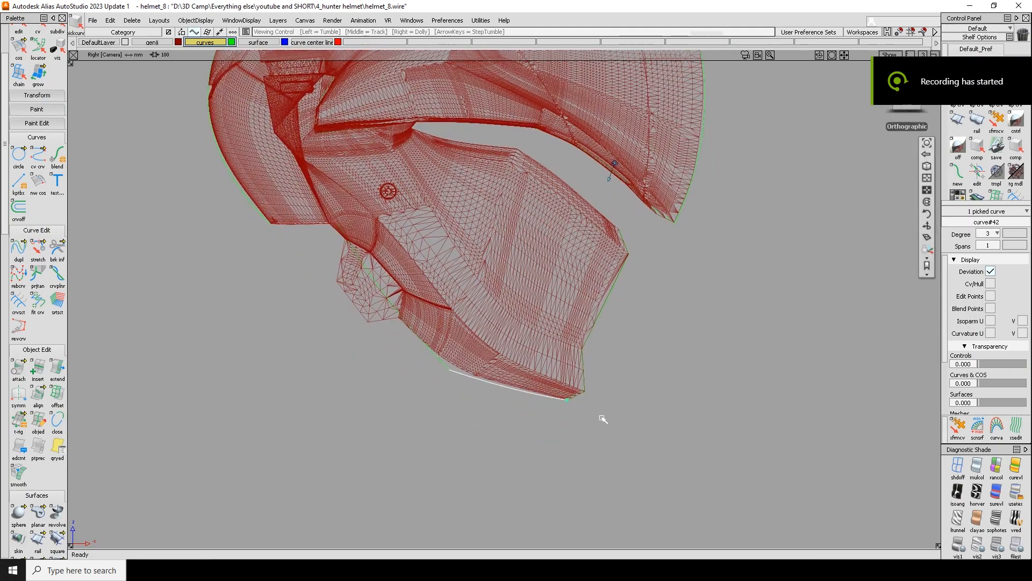
key("ctrl+v")
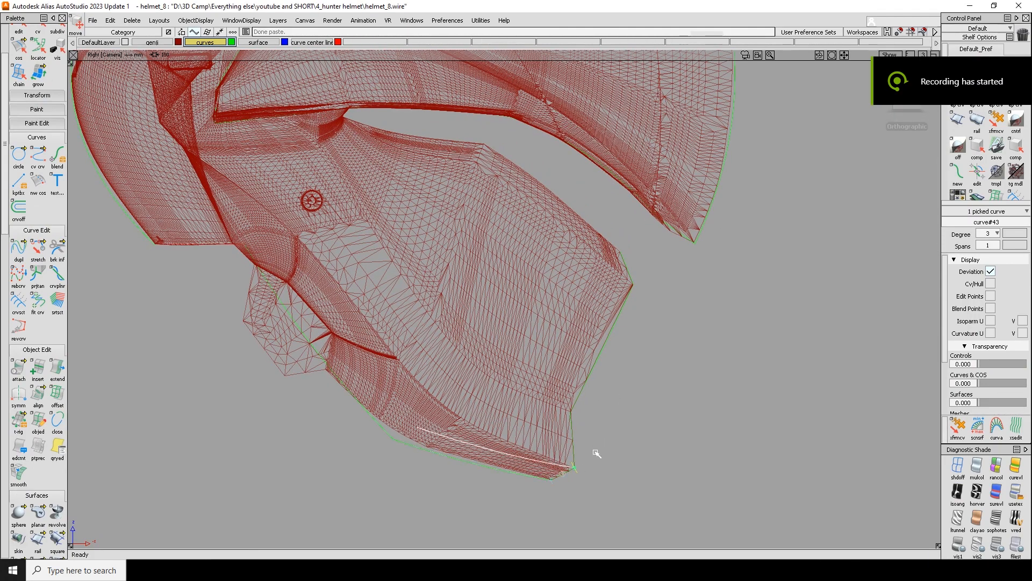
Step: Transform the pasted curve so that its free end lies on the jaw guard's lower panel edge in the right and front views
key("t")
left_click(429, 432)
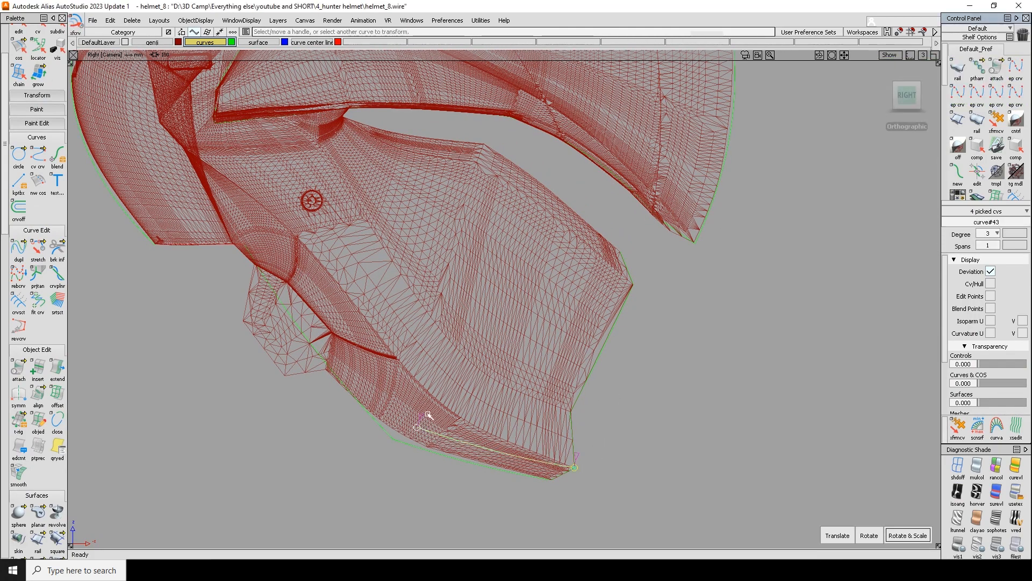
left_click_drag(416, 426, 428, 403)
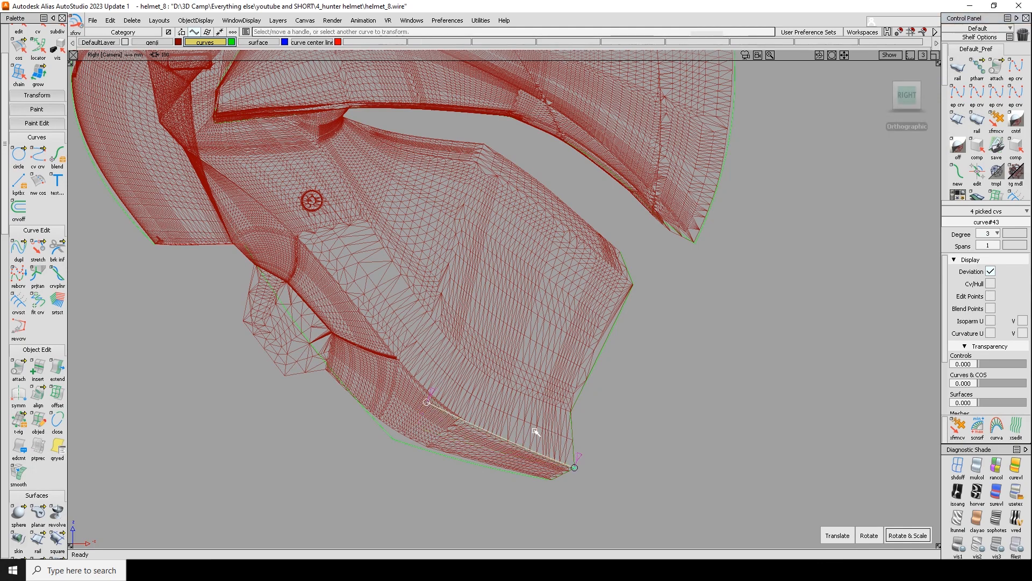
key("5")
mouse_move(612, 428)
left_mouse_down("alt+shift")
mouse_move(328, 468)
mouse_move(487, 396)
mouse_move(415, 437)
mouse_move(318, 414)
mouse_move(302, 385)
mouse_move(329, 429)
mouse_move(407, 421)
left_mouse_up("alt+shift")
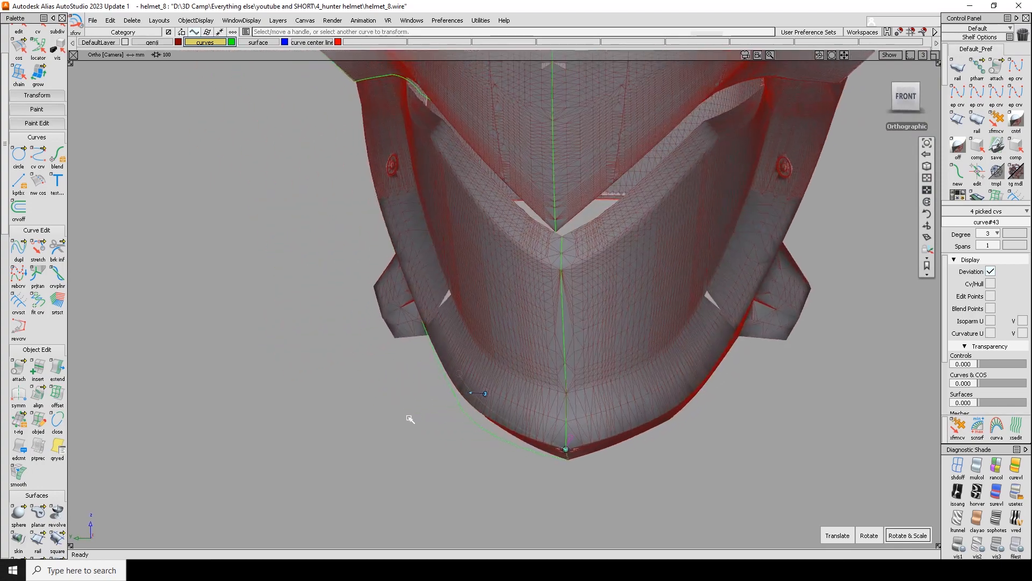
left_click_drag(440, 377, 439, 376)
left_click_drag(420, 389, 635, 349, "alt+shift")
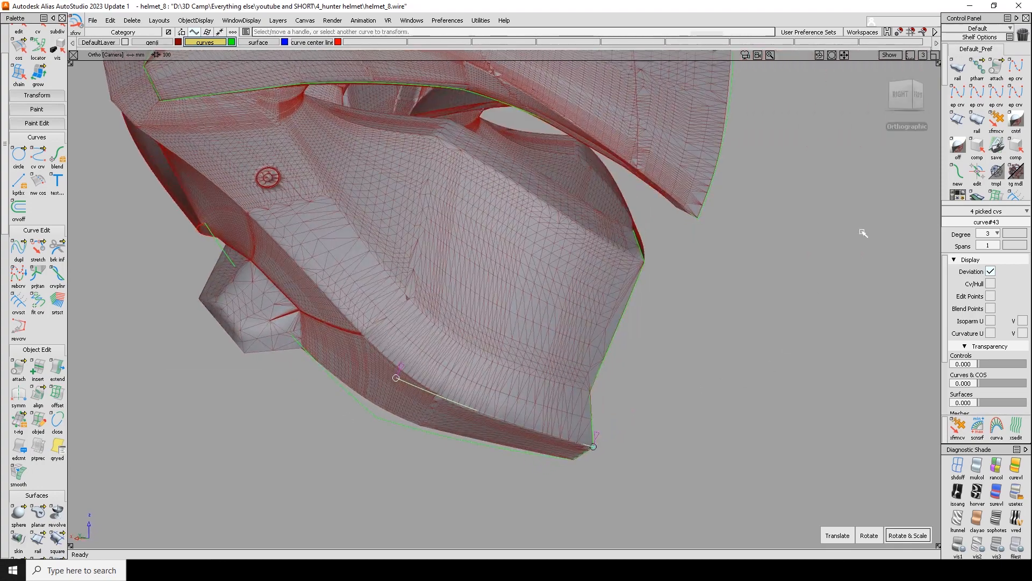
left_click(900, 96)
Step: Paste another copy at the chin profile's kink and transform its free end onto the upper edge of the jaw guard's lower lip
key("ctrl+v")
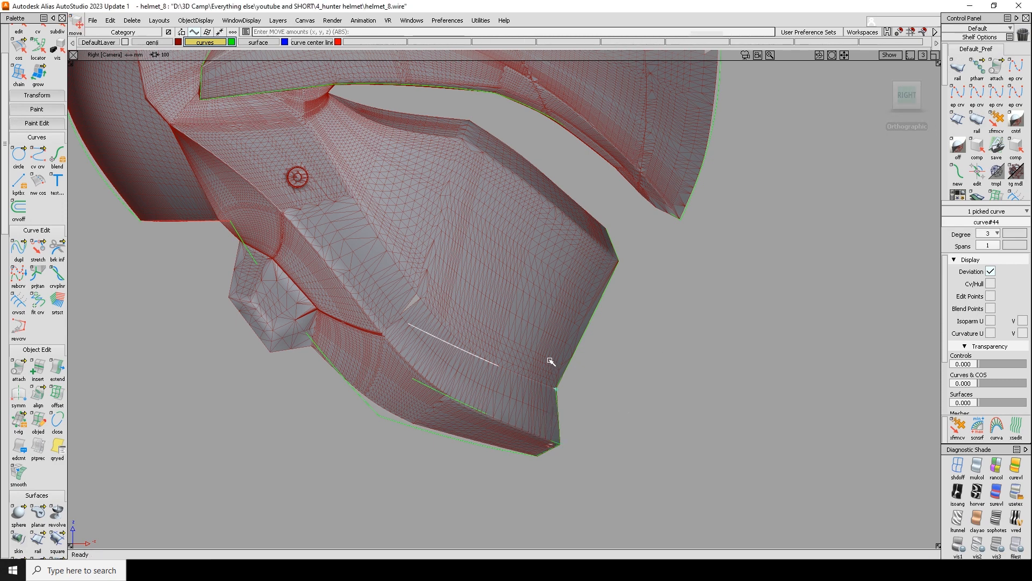
key("t")
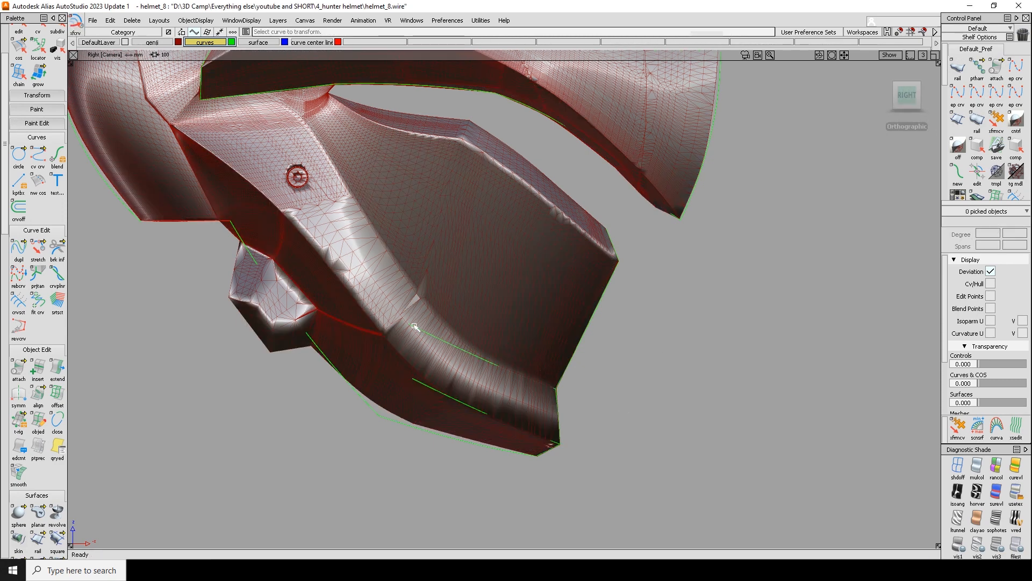
left_click(415, 327)
left_click(408, 324)
left_click(413, 328)
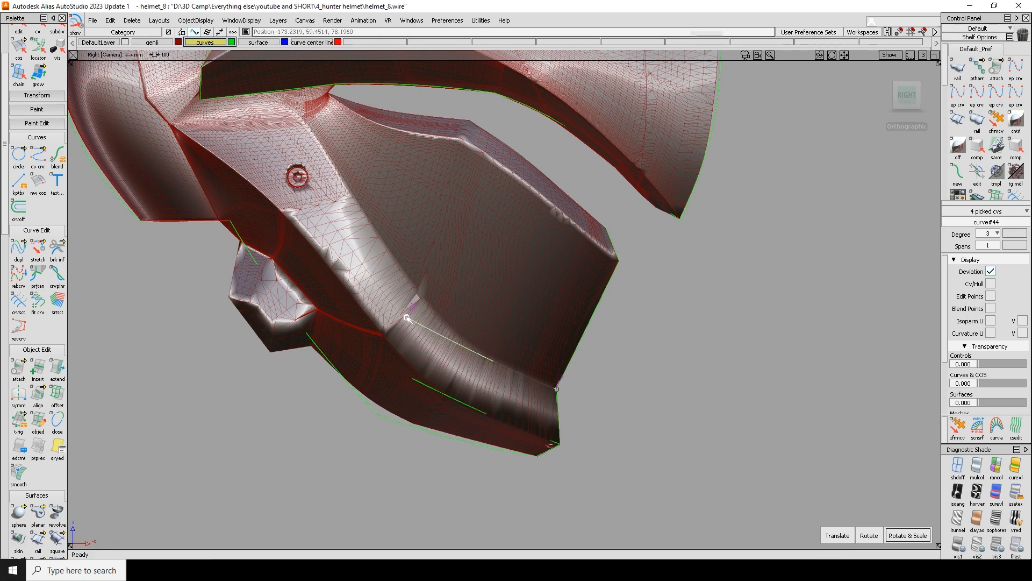
left_click_drag(513, 380, 372, 352, "alt+shift")
left_click_drag(459, 447, 682, 371, "alt+shift")
left_click(905, 98)
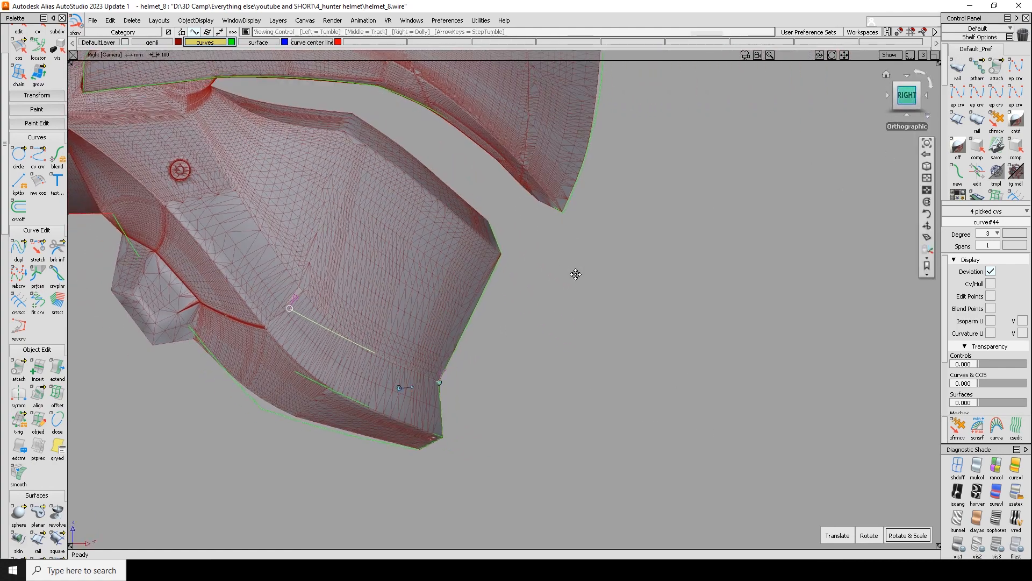
Step: Paste a copy at the chin's foremost point and transform its free end onto the jaw guard's upper panel corner in 3D
key("ctrl+v")
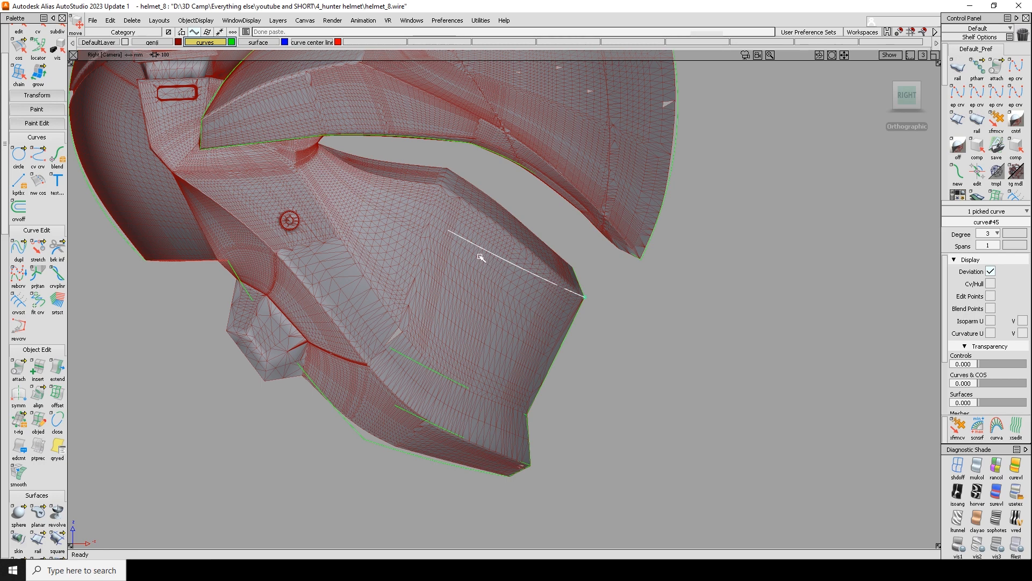
key("t")
left_click(455, 236)
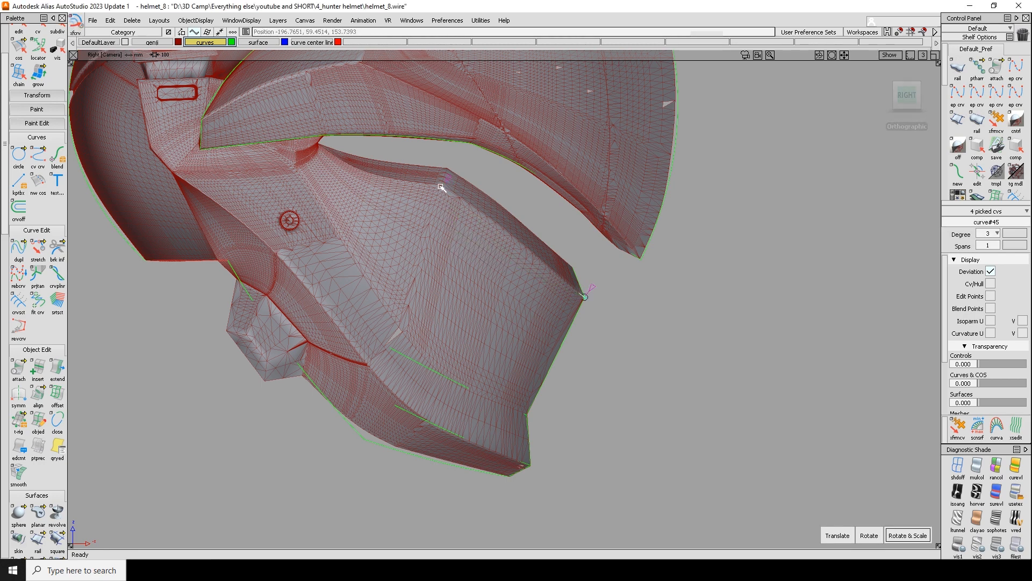
key("shift+alt")
key("5")
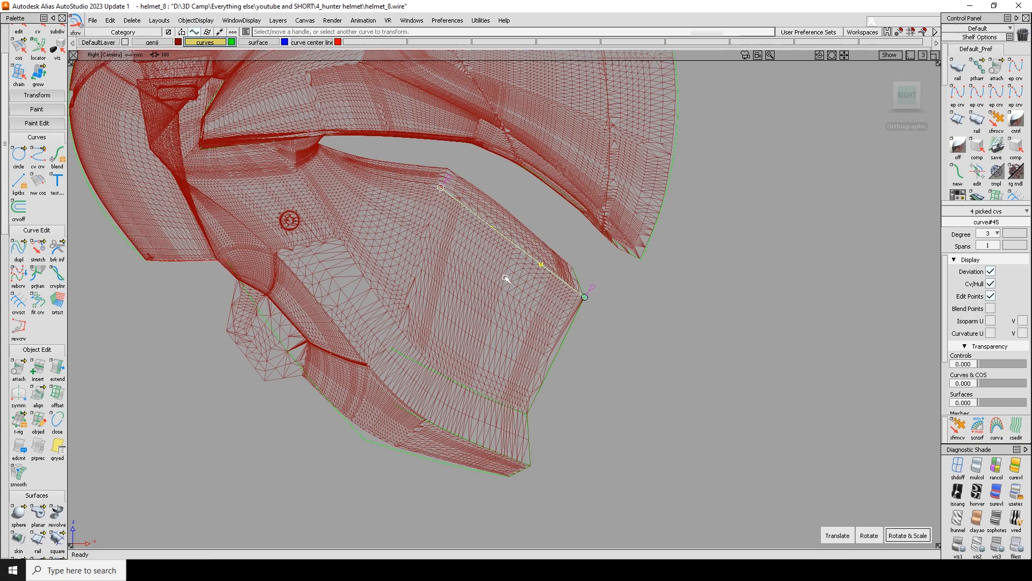
mouse_move(506, 278)
left_mouse_down("alt+shift")
mouse_move(355, 191)
mouse_move(359, 156)
mouse_move(428, 199)
mouse_move(509, 323)
left_mouse_up("alt+shift")
right_click_drag(508, 321, 498, 260, "alt+shift")
left_click(495, 252)
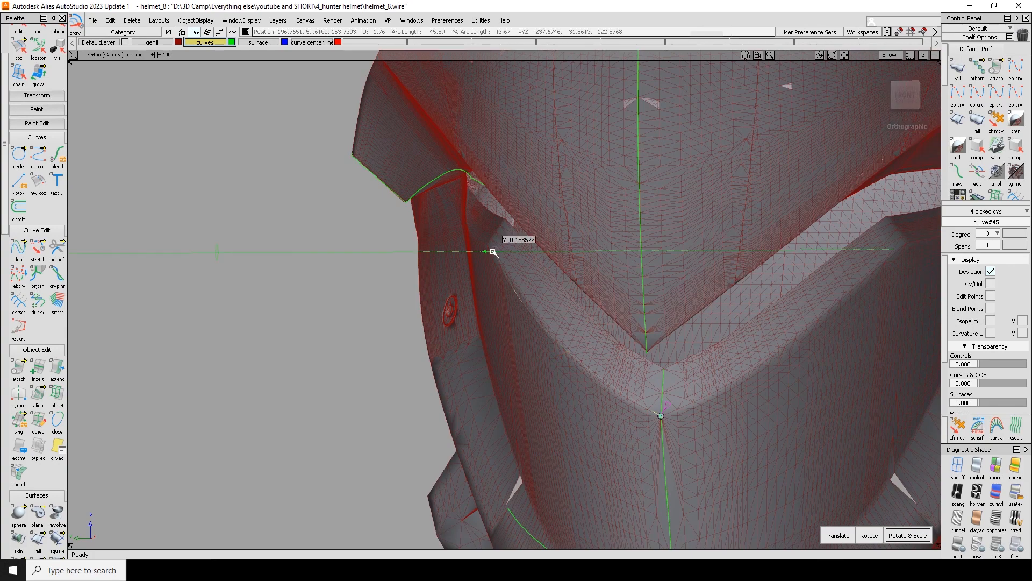
left_click_drag(488, 251, 665, 332, "alt+shift")
left_click(899, 95)
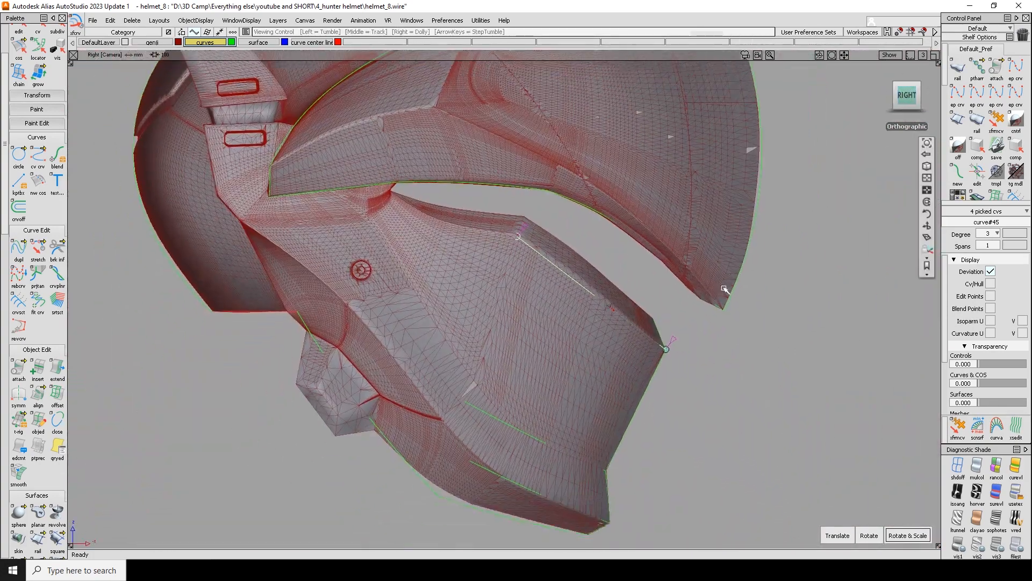
Step: Paste a copy at the chin profile's upper end and transform it along the jaw guard's top rim below the visor opening
scroll(578, 437, "down", 5)
scroll(599, 434, "up", 5)
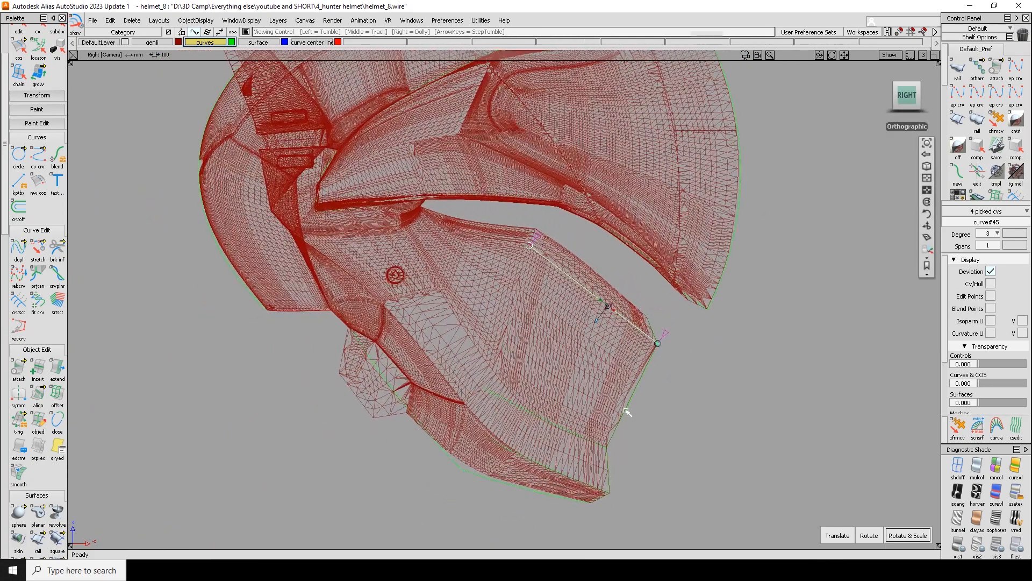
key("i")
scroll(636, 355, "up", 2)
key("ctrl+v")
left_click_drag(663, 311, 643, 259, "ctrl+alt")
middle_click_drag(605, 255, 637, 359, "alt+shift")
scroll(616, 310, "up", 2)
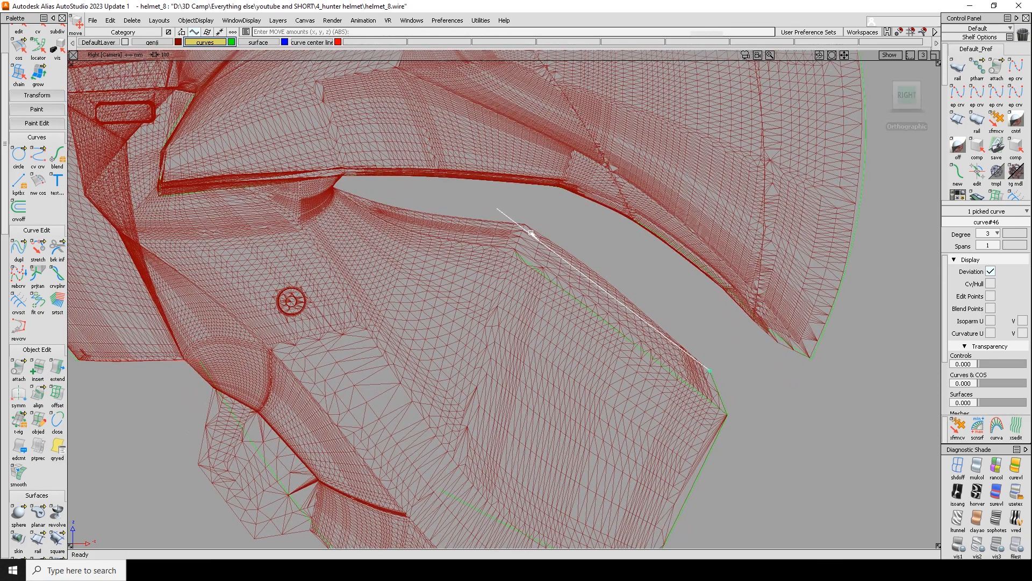
left_click(506, 217)
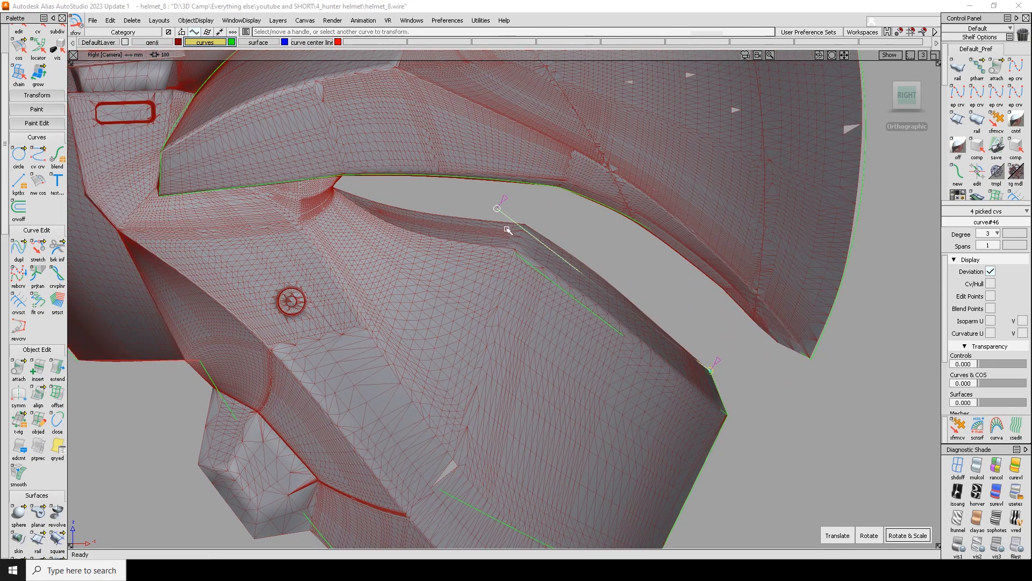
left_click_drag(525, 265, 507, 212)
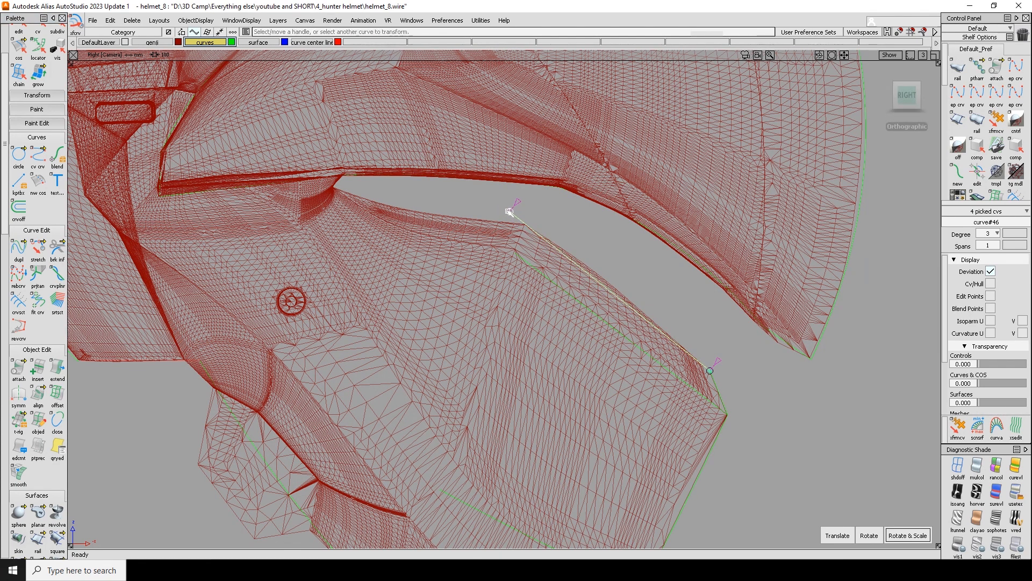
left_click_drag(509, 212, 510, 209)
left_click_drag(572, 280, 573, 282)
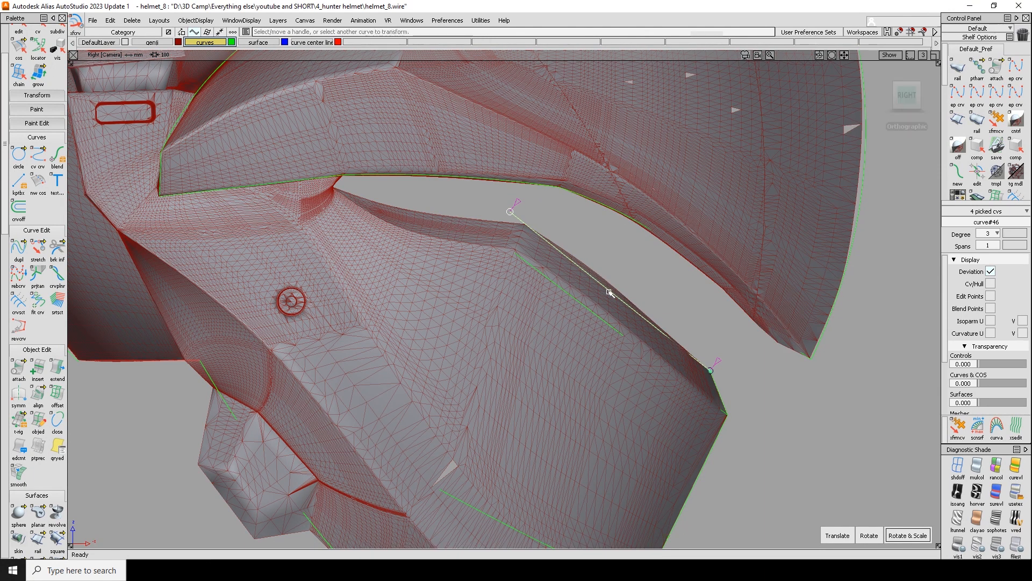
Step: Use Extend to bring the top rim curve's free end to the jaw guard's upper corner, and save the file
key("5")
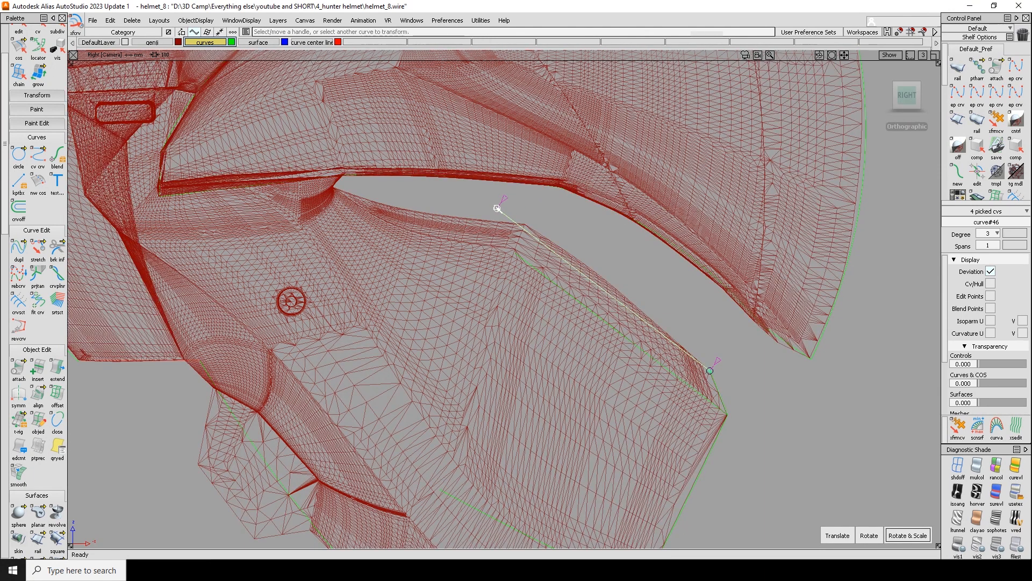
key("e")
mouse_move(514, 222)
left_mouse_down()
mouse_move(569, 249)
mouse_move(588, 380)
mouse_move(506, 413)
mouse_move(410, 357)
mouse_move(588, 350)
left_mouse_up()
key("5")
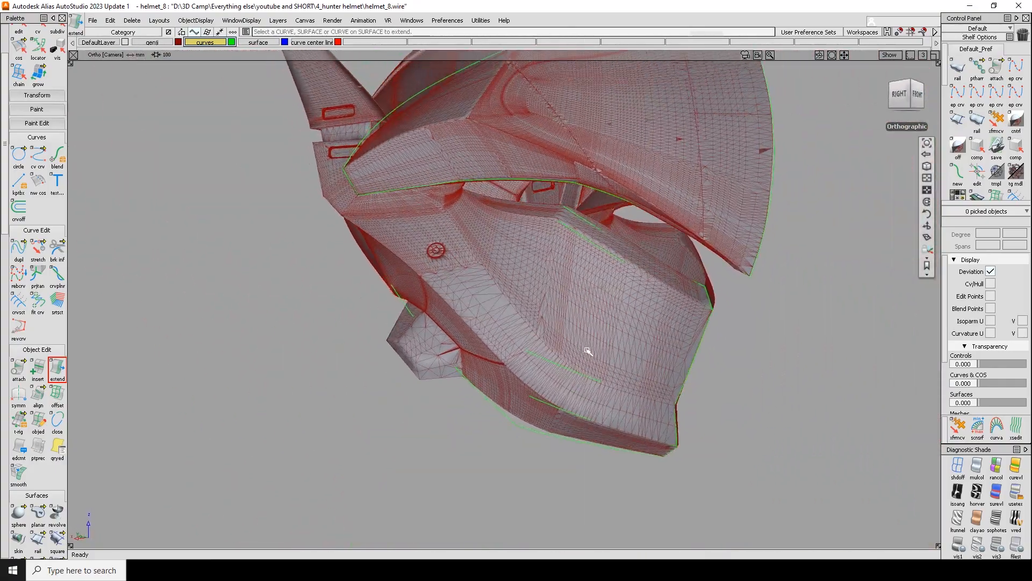
left_click(899, 94)
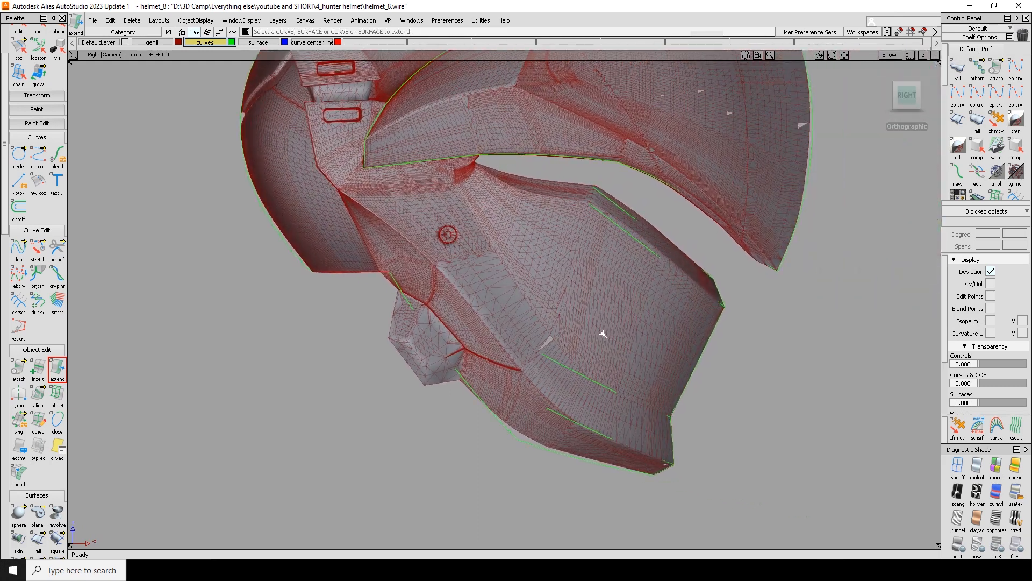
left_click(92, 20)
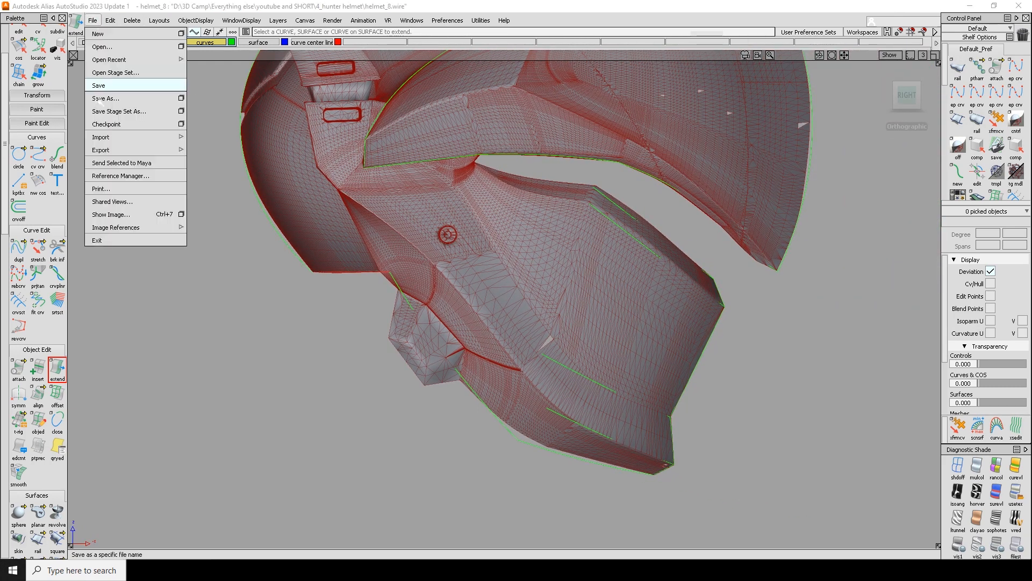
left_click(98, 85)
left_click(906, 95)
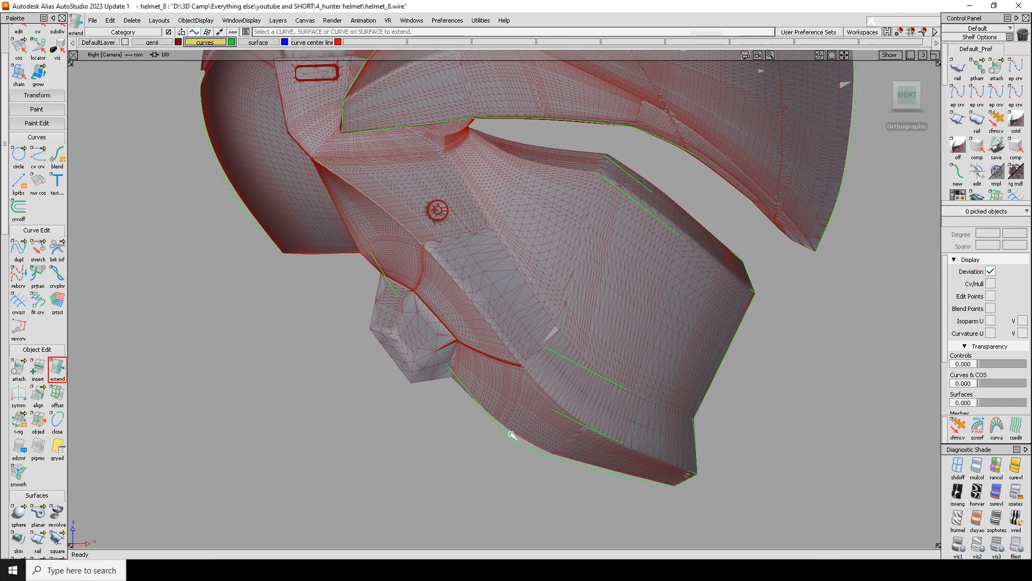
Step: Draw a CV curve along the jaw guard's side panel edge, running down across the start of the lower panel curve
key("c")
left_click_drag(495, 396, 464, 425)
middle_click_drag(463, 430, 457, 465, "ctrl+shift")
left_click_drag(457, 466, 499, 451)
left_click(493, 456)
middle_click_drag(498, 459, 509, 440, "ctrl+shift")
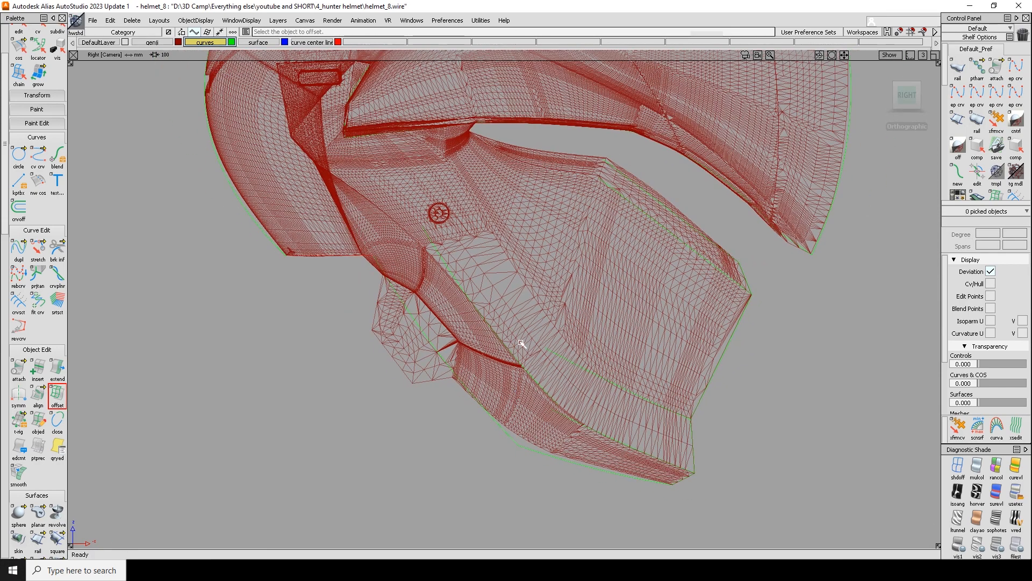
Step: Isolate the side edge curve and the lower panel curve, and trim the lower panel curve's overhang at their crossing
key("c")
left_click(547, 394)
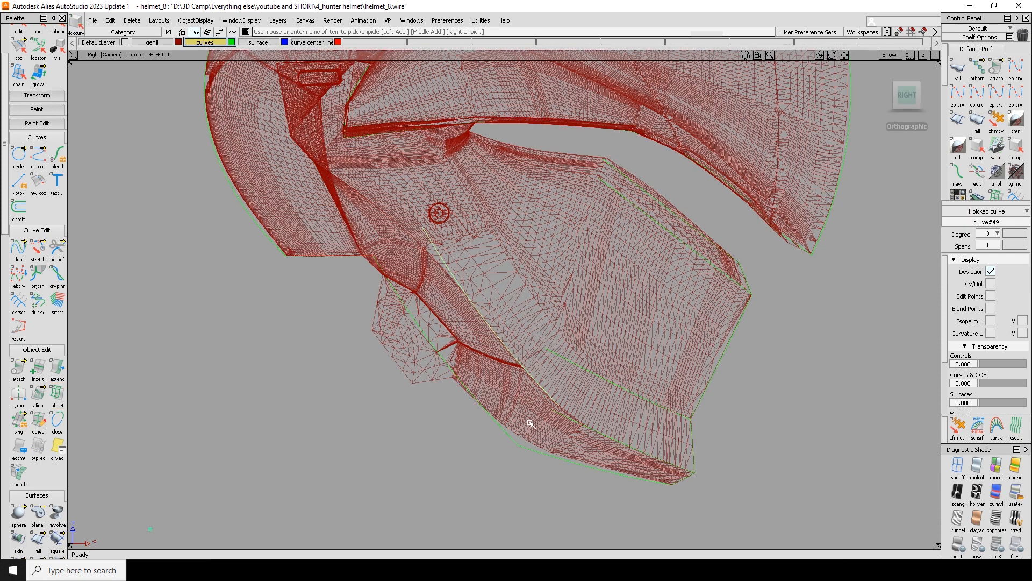
left_click(597, 430)
key("ctrl+shift+i")
left_click(546, 395)
key("s")
left_click(583, 422)
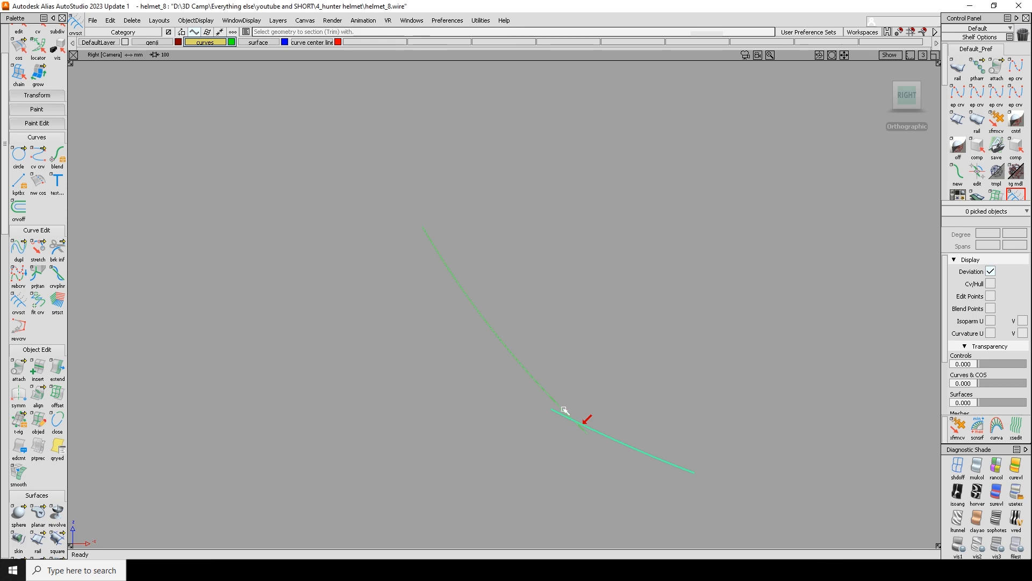
left_click(561, 409)
key("ctrl+shift+i")
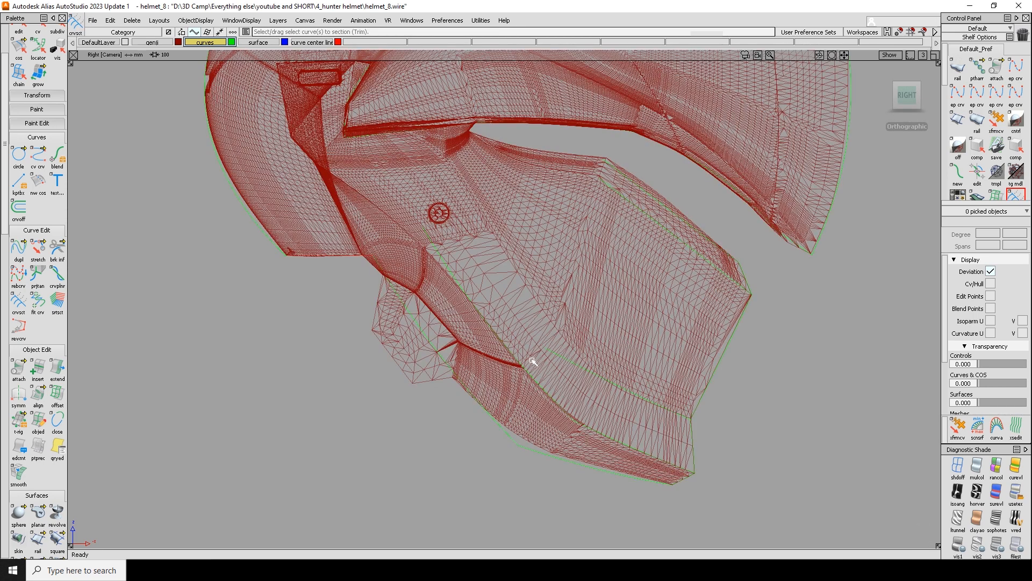
Step: Show the side edge curve's CVs and edit points and move it outward so that its lower end meets the lower panel curve
left_click(462, 321)
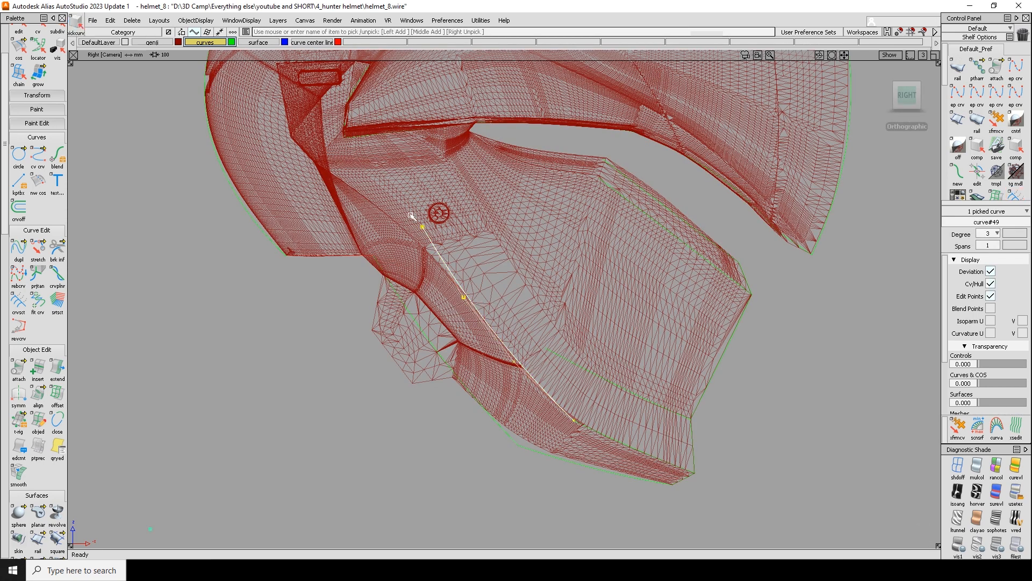
left_click(380, 200)
left_click(528, 361)
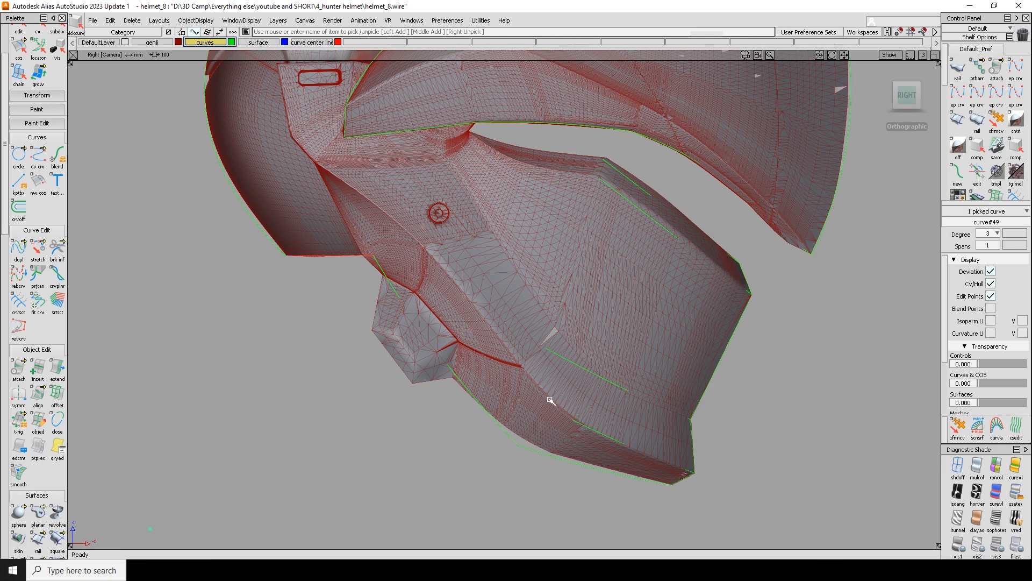
key("m")
left_click(519, 364)
left_click_drag(652, 355, 477, 316, "alt+shift")
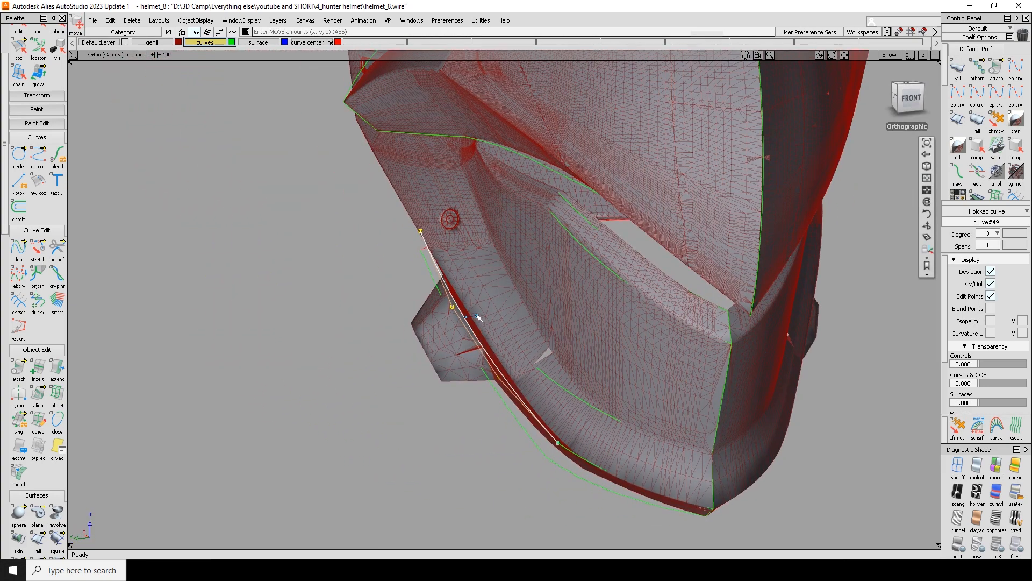
left_click_drag(619, 369, 530, 452, "alt+shift")
left_click_drag(510, 376, 800, 364, "alt+shift")
left_click(907, 92)
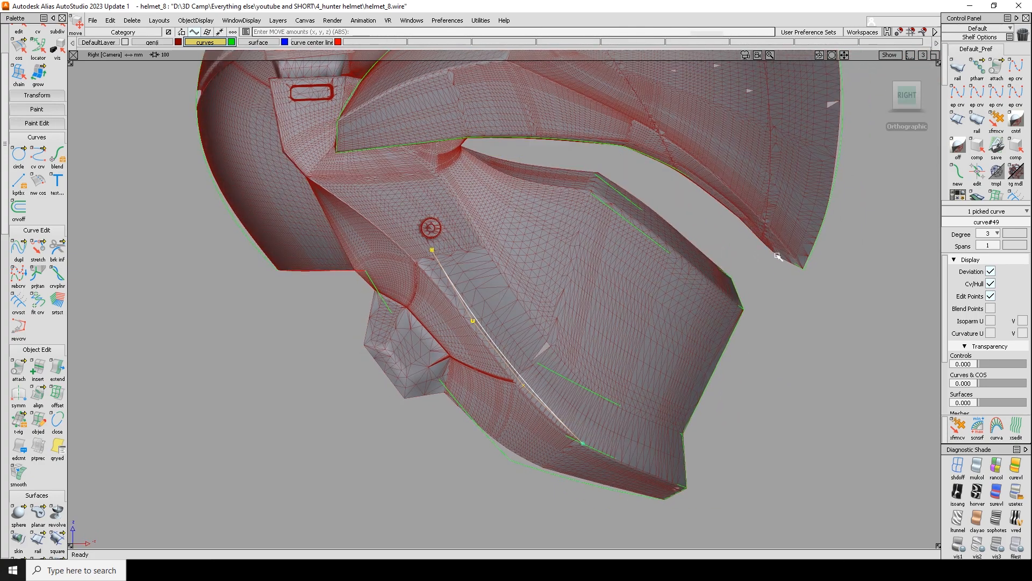
key("ctrl+z")
left_click(474, 309)
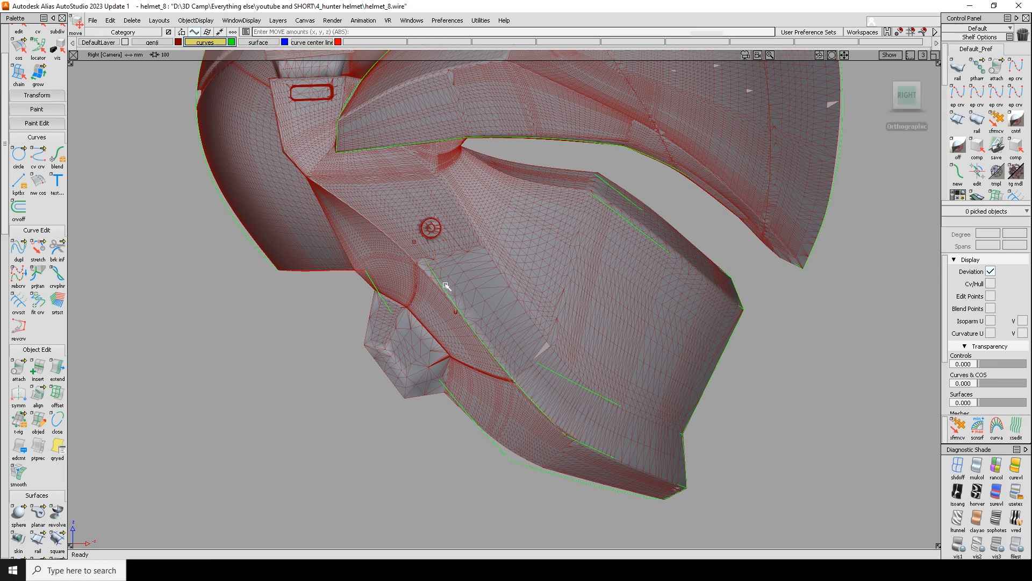
Step: Transform the side edge curve's upper end inward onto the mesh in the front view
left_click_drag(572, 435, 538, 403, "ctrl+shift")
left_click_drag(488, 355, 506, 317, "alt+shift")
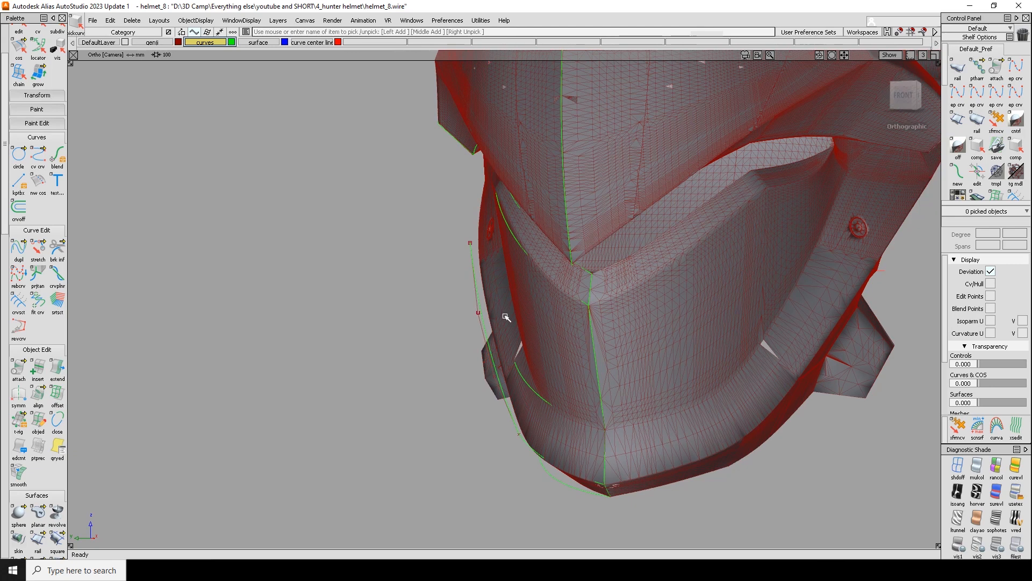
key("t")
left_click(472, 254)
left_click_drag(471, 244, 475, 243)
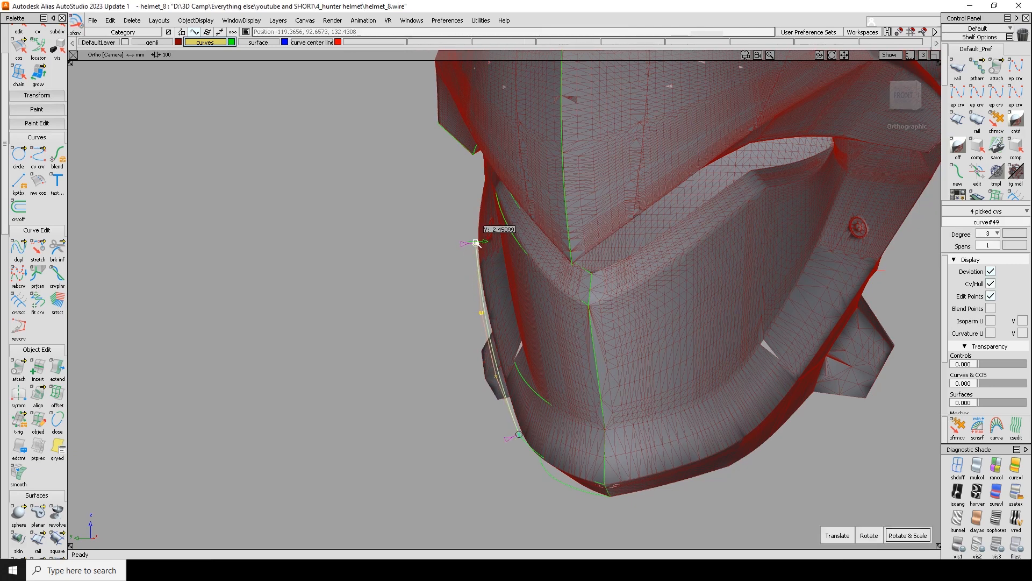
Step: Move the side edge curve's middle CVs in the front view so that the curve follows the jaw guard's panel edge
left_click_drag(484, 274, 580, 360, "alt+shift")
left_click_drag(518, 415, 484, 337, "ctrl+shift")
left_click(509, 429)
left_click(479, 327)
left_click_drag(416, 418, 294, 300, "ctrl+shift")
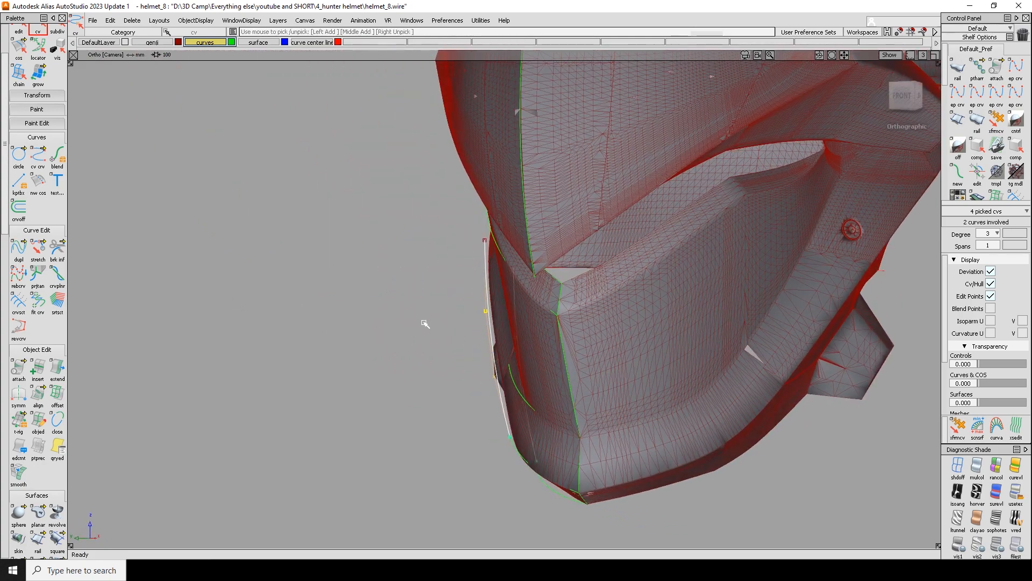
left_click_drag(434, 333, 680, 314, "alt+shift")
left_click(523, 306, "ctrl+shift")
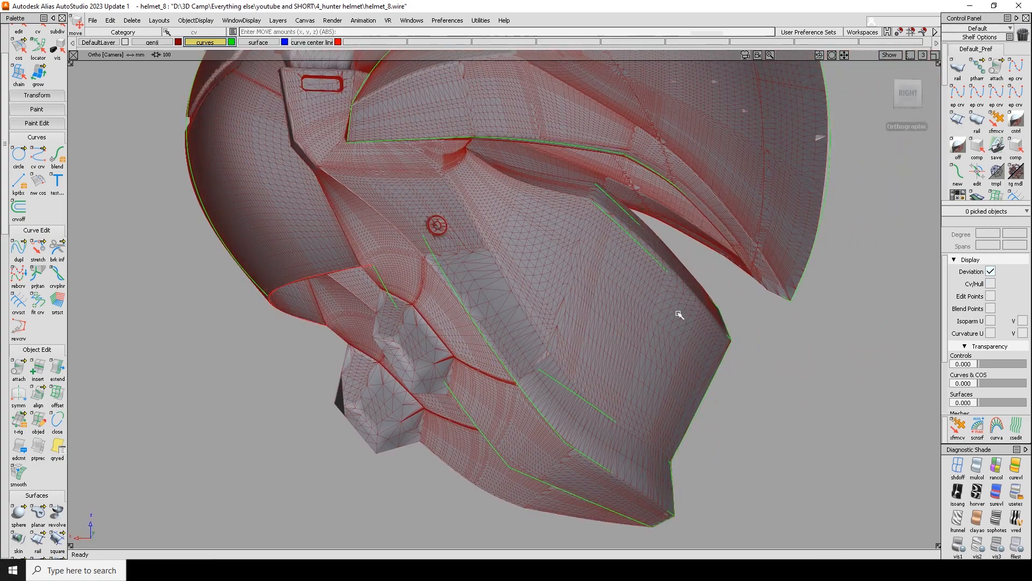
Step: Duplicate the side edge curve in the right view and move the copy onto the side panel's inner edge
left_click(903, 96)
left_click_drag(556, 358, 534, 373, "ctrl+shift")
left_click(520, 383)
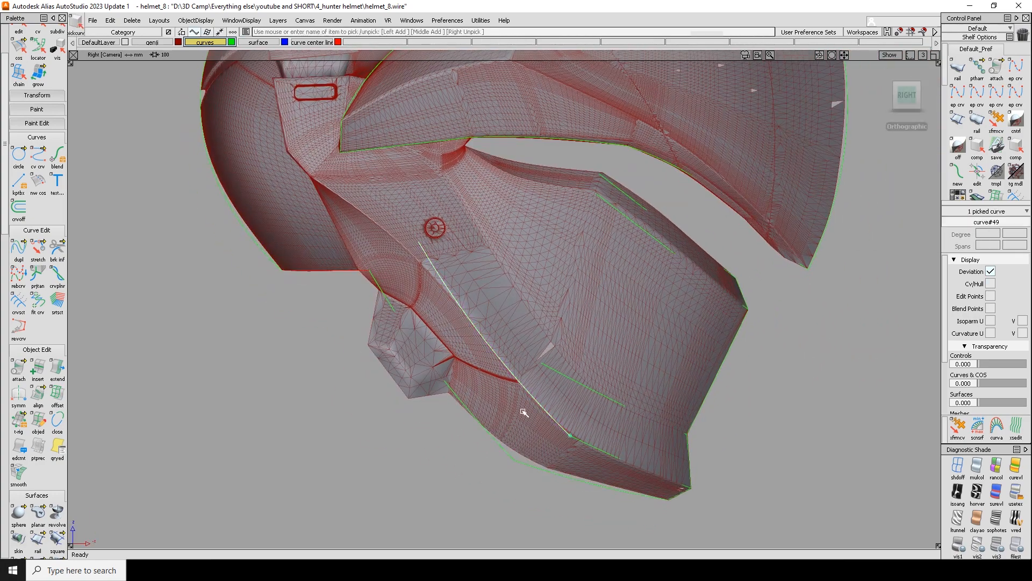
middle_click_drag(568, 406, 579, 412, "ctrl+shift")
key("Return")
left_click_drag(579, 412, 606, 403)
key("r")
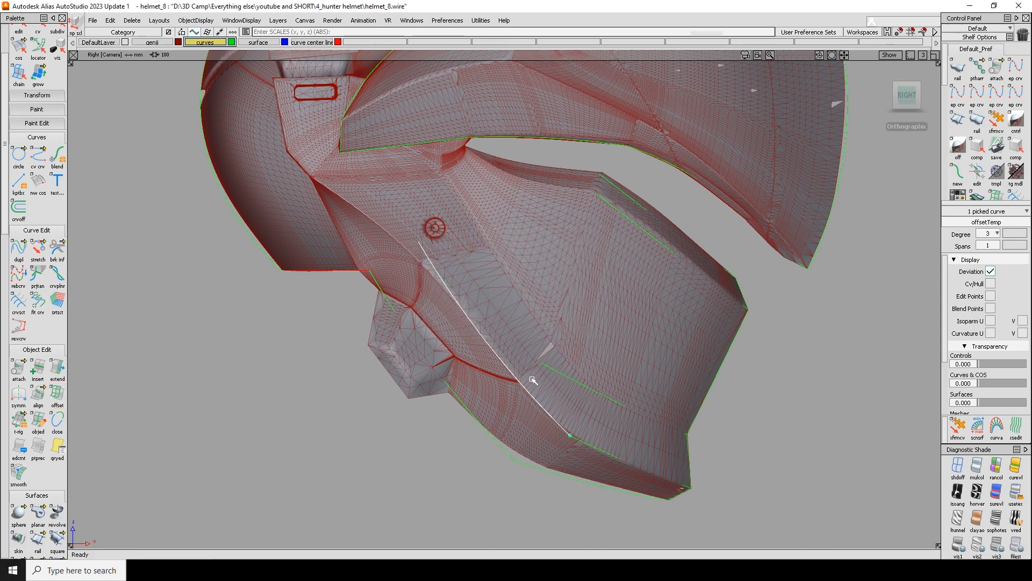
middle_click_drag(548, 387, 565, 408, "ctrl+shift")
key("Return")
left_click_drag(565, 408, 590, 403)
key("space")
Step: Transform the copied curve's upper end up along the inner edge of the side panel
middle_click_drag(562, 335, 536, 314, "ctrl+shift")
left_click(521, 313)
key("Return")
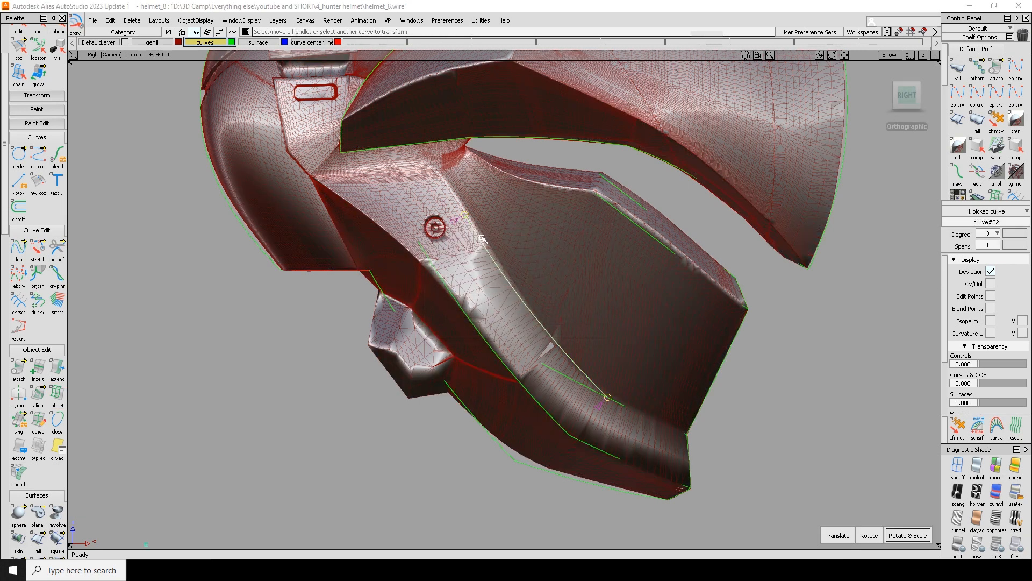
left_click_drag(466, 215, 463, 205)
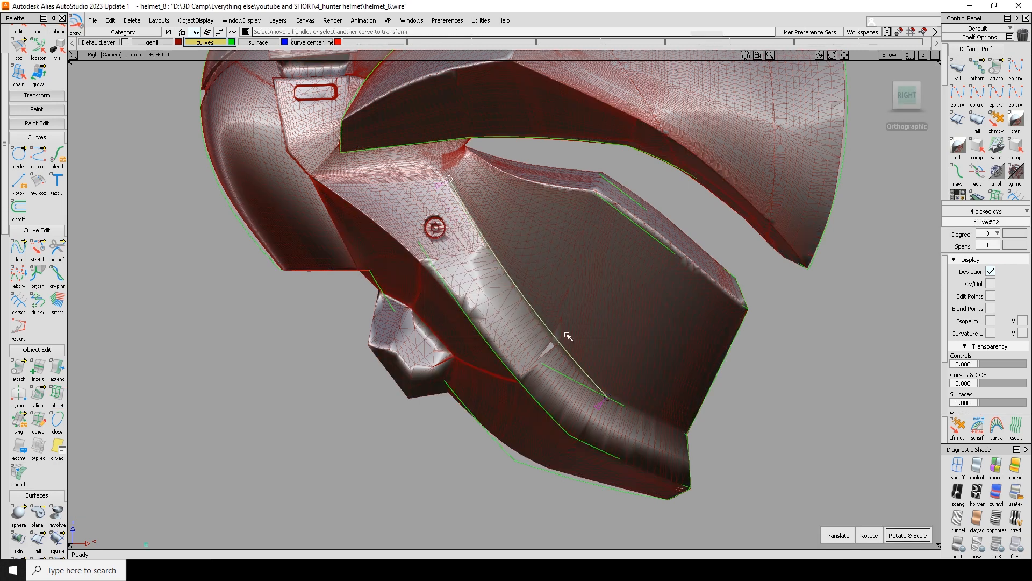
Step: Trim the lower inner curve's overhang where it crosses the copied inner edge curve
middle_click_drag(521, 287, 533, 303, "ctrl+shift")
left_click_drag(599, 389, 621, 416)
middle_click_drag(615, 403, 605, 393, "ctrl+shift")
left_click(606, 394)
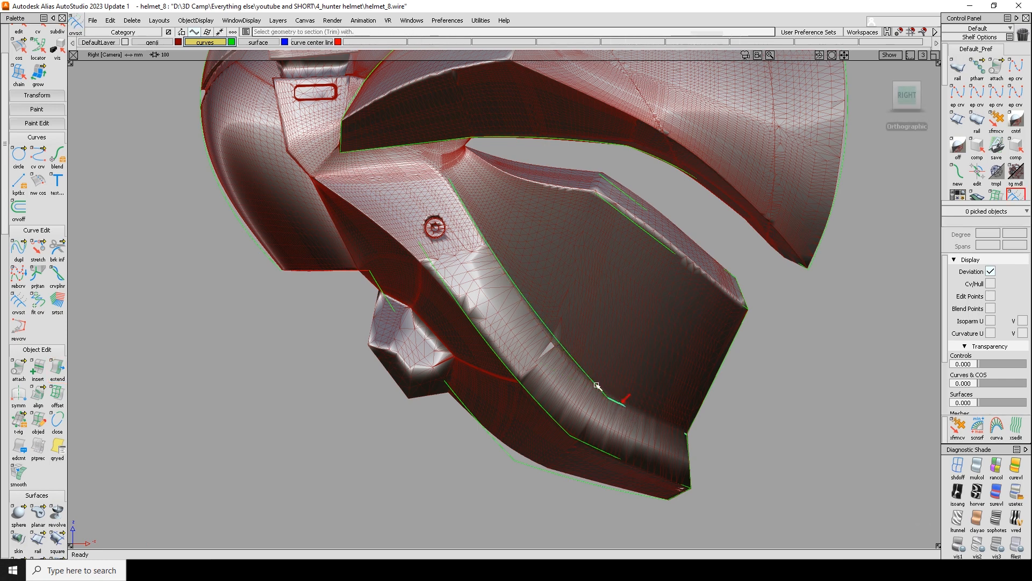
key("Escape")
right_click_drag(656, 369, 544, 309, "ctrl+shift")
Step: Extend the inner edge curve's upper end along the panel edge toward the rear corner of the visor opening
middle_click_drag(544, 308, 579, 350, "ctrl+shift")
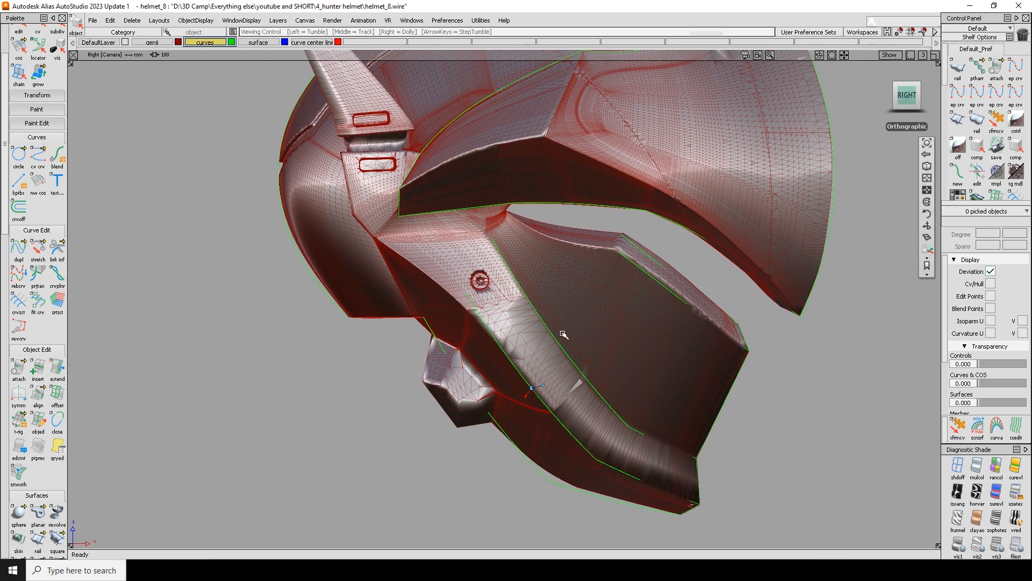
key("e")
key("ctrl")
left_click_drag(495, 245, 489, 233)
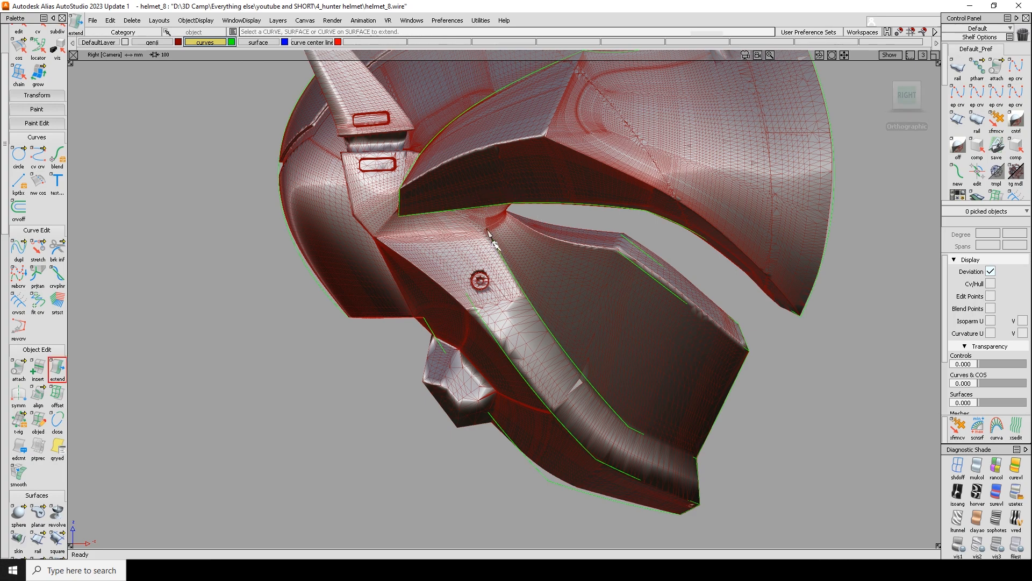
Step: Snap the inner edge curve's lower end to the lower inner curve's start and transform its upper end onto the mesh
left_click_drag(586, 306, 532, 424, "ctrl+shift")
key("c")
left_click(547, 431)
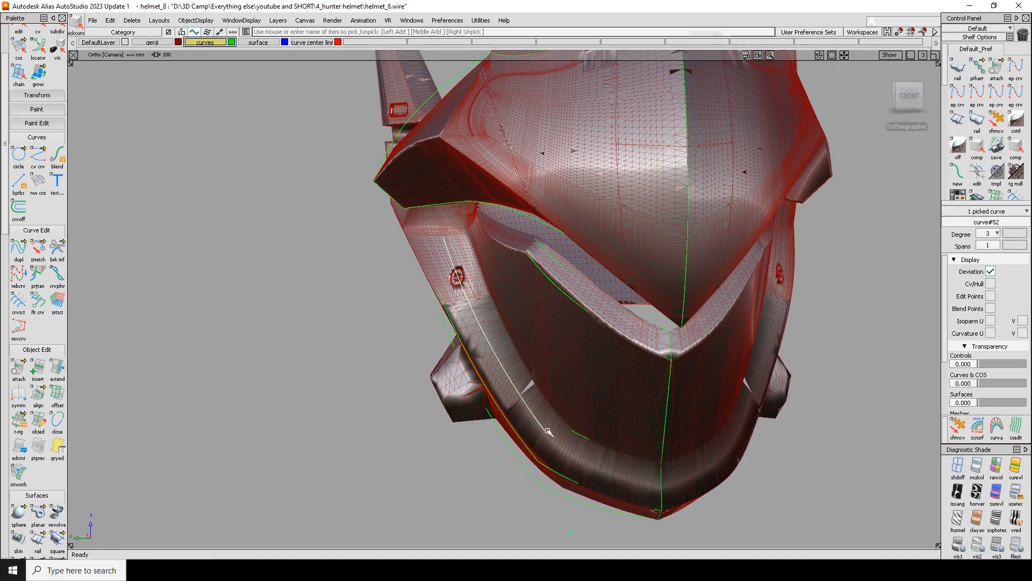
key("w")
left_click(578, 435, "ctrl")
left_click_drag(530, 326, 570, 367, "alt+shift")
key("t")
left_click_drag(478, 240, 649, 345, "alt+shift")
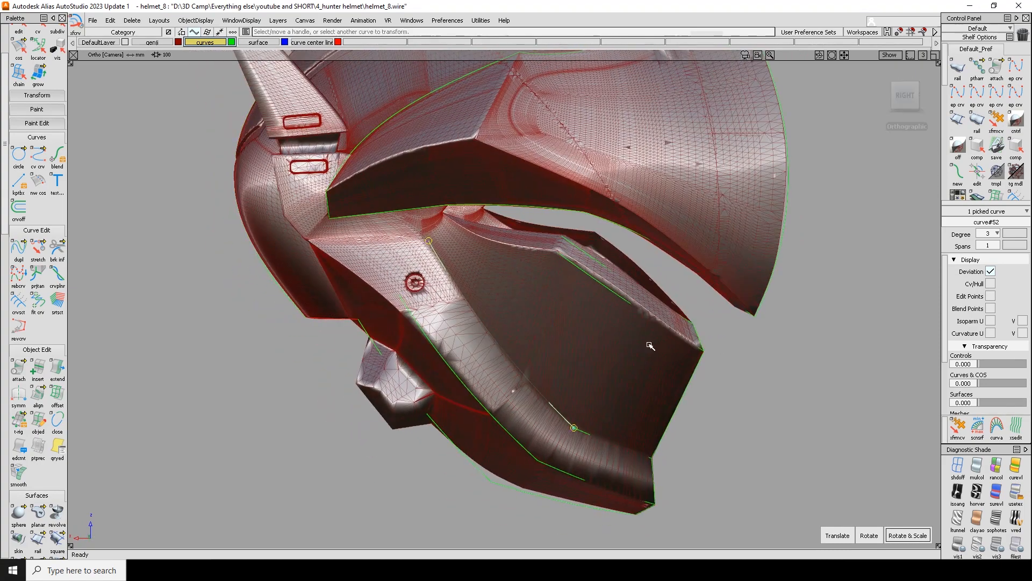
left_click(649, 346)
Step: In the right view, draw an edit point curve along the visor opening's lower inner edge, from the front edge curve's start to the rear corner
left_click(903, 97)
middle_click_drag(559, 188, 598, 227, "alt+shift")
right_click_drag(598, 227, 623, 299, "alt+shift")
key("e")
key("s")
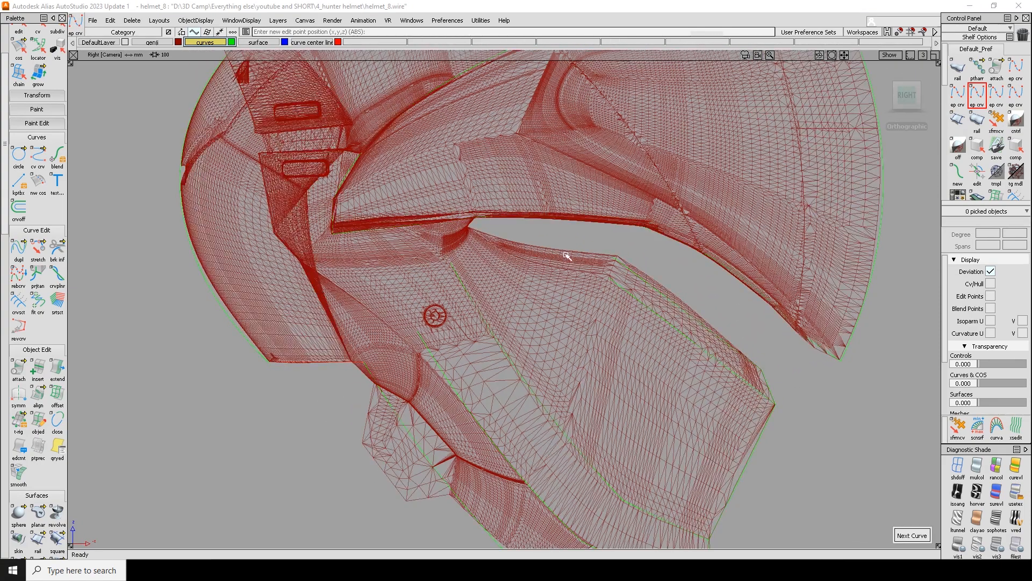
left_click_drag(565, 255, 563, 317, "ctrl+shift")
middle_click_drag(578, 258, 576, 286, "alt+shift")
left_click_drag(617, 309, 597, 306, "ctrl+shift")
left_click(596, 305, "ctrl+alt")
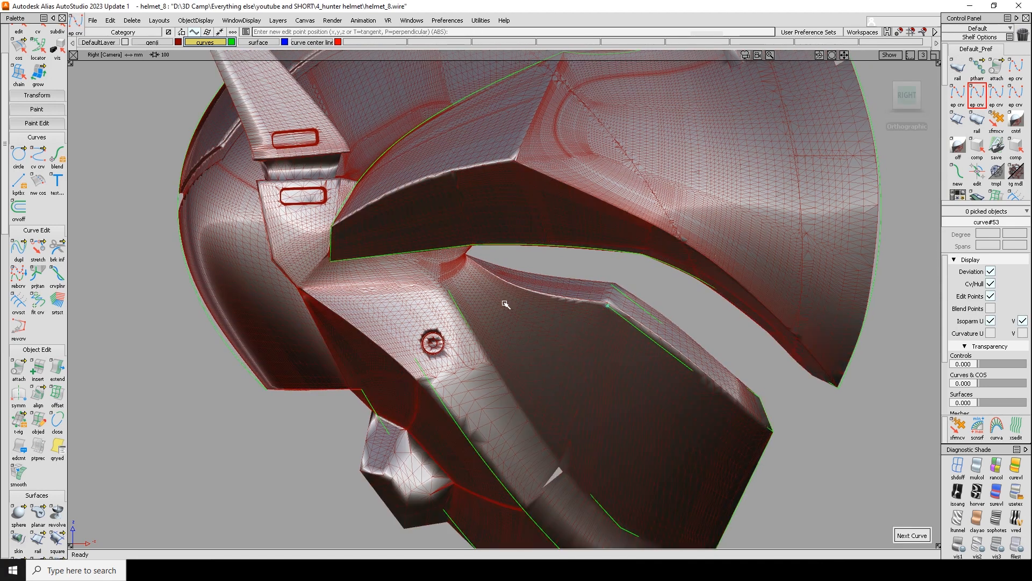
right_click_drag(504, 301, 489, 263, "alt+shift")
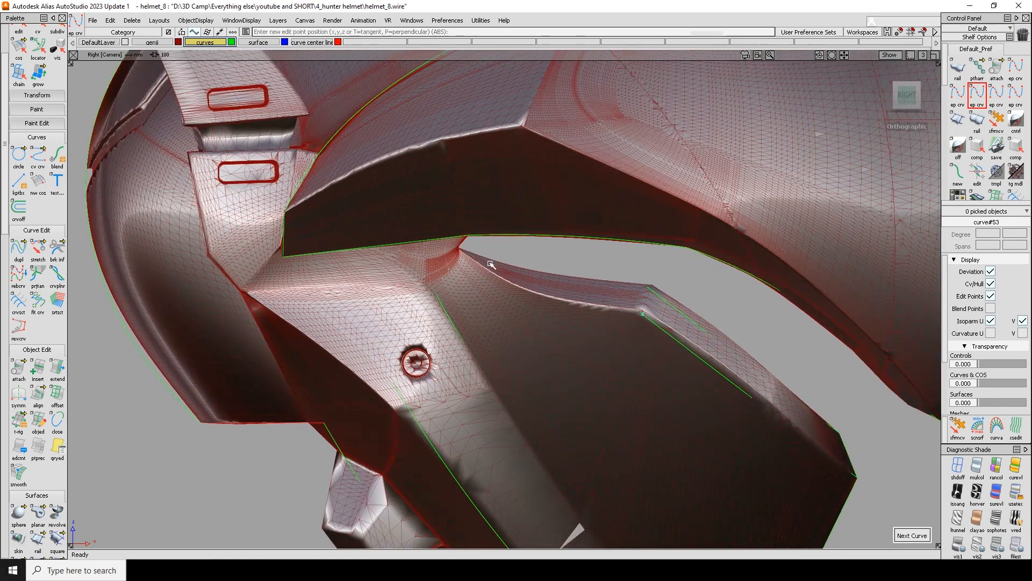
left_click(459, 251)
Step: Try to bend the new visor opening curve by moving its middle CVs
left_click_drag(559, 283, 507, 260, "ctrl+shift")
left_click_drag(586, 272, 585, 258, "ctrl+shift")
right_click_drag(585, 269, 596, 286)
middle_click_drag(573, 305, 535, 314)
left_click_drag(528, 314, 532, 318)
right_click_drag(532, 319, 531, 295, "ctrl+shift")
left_click_drag(531, 294, 419, 327, "alt+shift")
middle_click_drag(419, 328, 527, 340, "alt+shift")
right_click_drag(528, 339, 562, 336, "ctrl+shift")
key("ctrl+z")
key("ctrl+z")
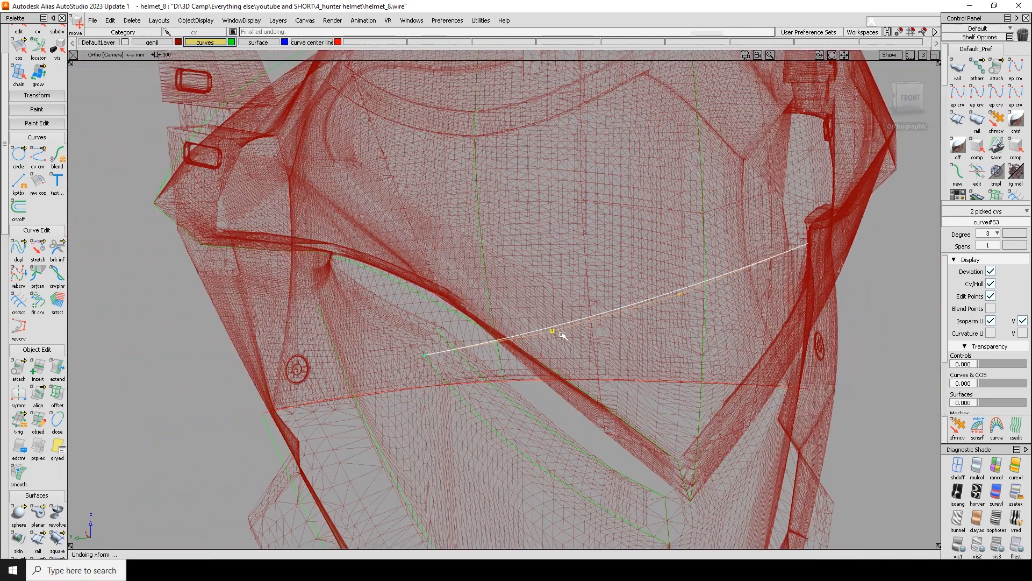
Step: Turn off the genji layer's mirrored half and transform the opening curve's stray end onto the opening's rear corner in the front view
right_click_drag(765, 253, 764, 229, "ctrl+shift")
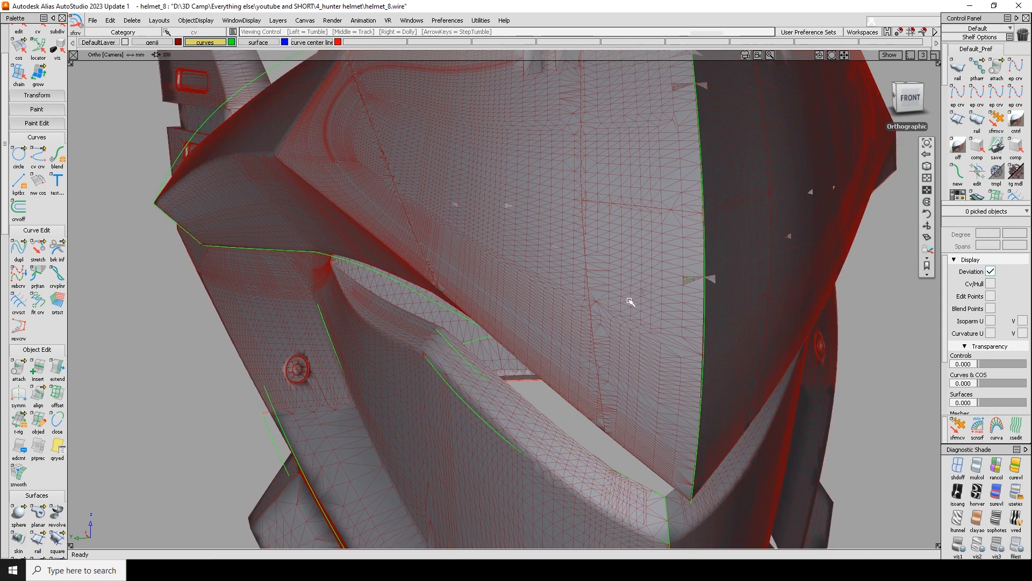
left_click_drag(154, 43, 161, 90)
right_click_drag(612, 261, 761, 254, "ctrl+shift")
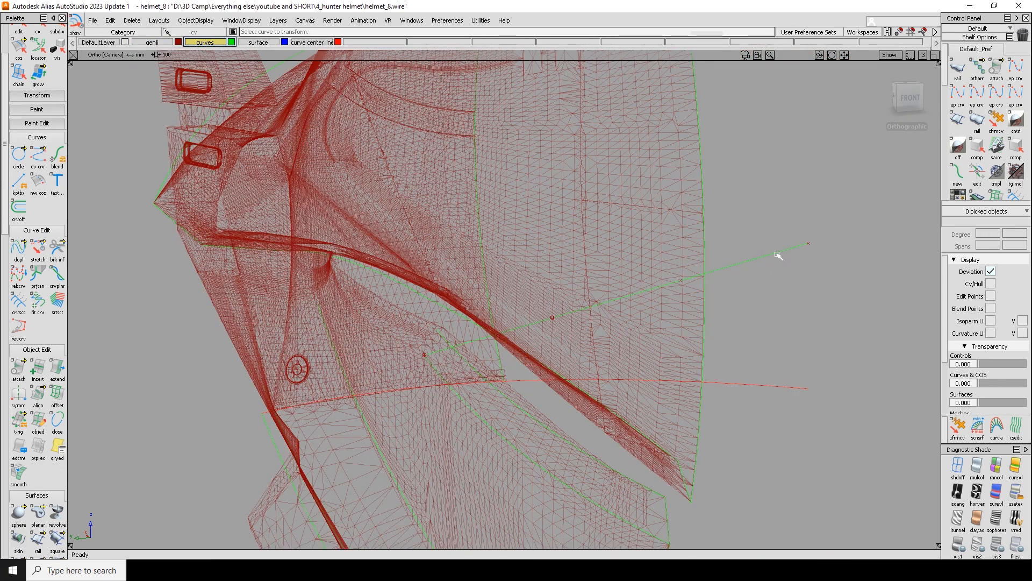
left_click(777, 252)
right_click_drag(480, 272, 839, 271, "ctrl+shift")
left_click_drag(808, 245, 499, 265)
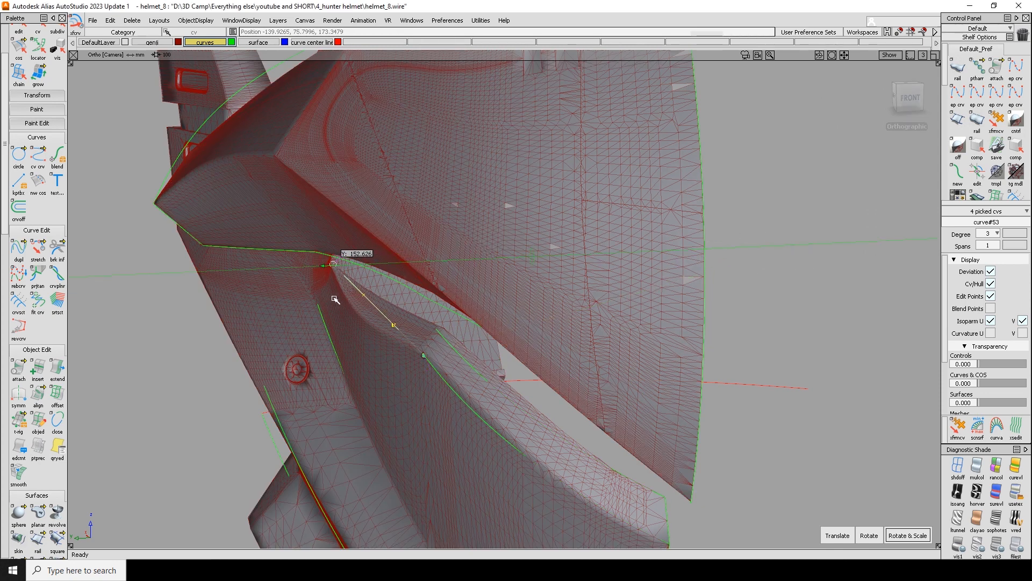
Step: Move the opening curve's two middle CVs in the front view so that it bends along the opening's inner edge
mouse_move(342, 293)
left_mouse_down("ctrl+shift")
mouse_move(357, 283)
mouse_move(403, 330)
mouse_move(418, 319)
left_mouse_up("ctrl+shift")
middle_click_drag(417, 318, 398, 336)
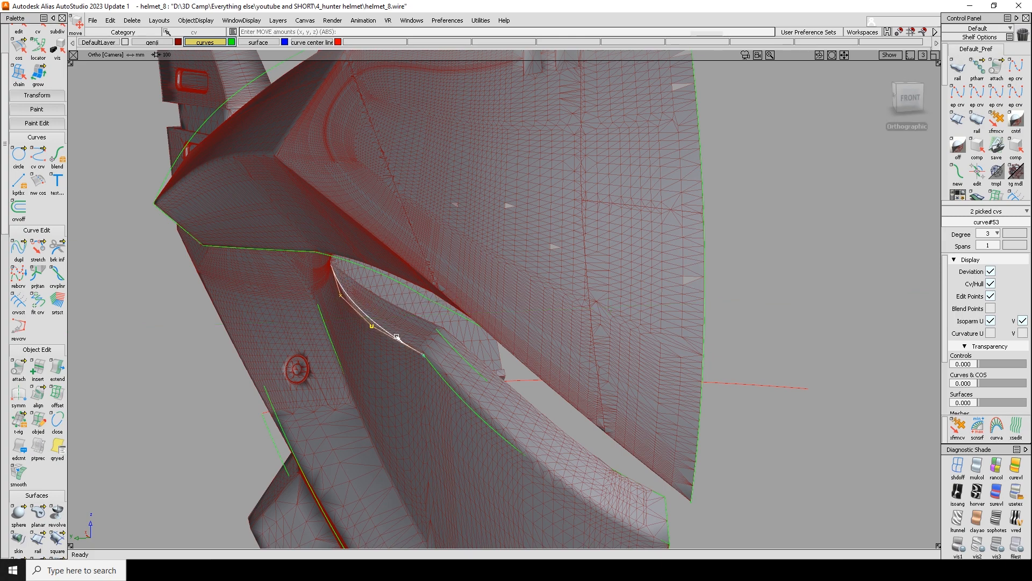
left_click_drag(398, 332, 362, 312, "alt+shift")
scroll(361, 321, "up", 3)
left_click(351, 319)
left_click(337, 293)
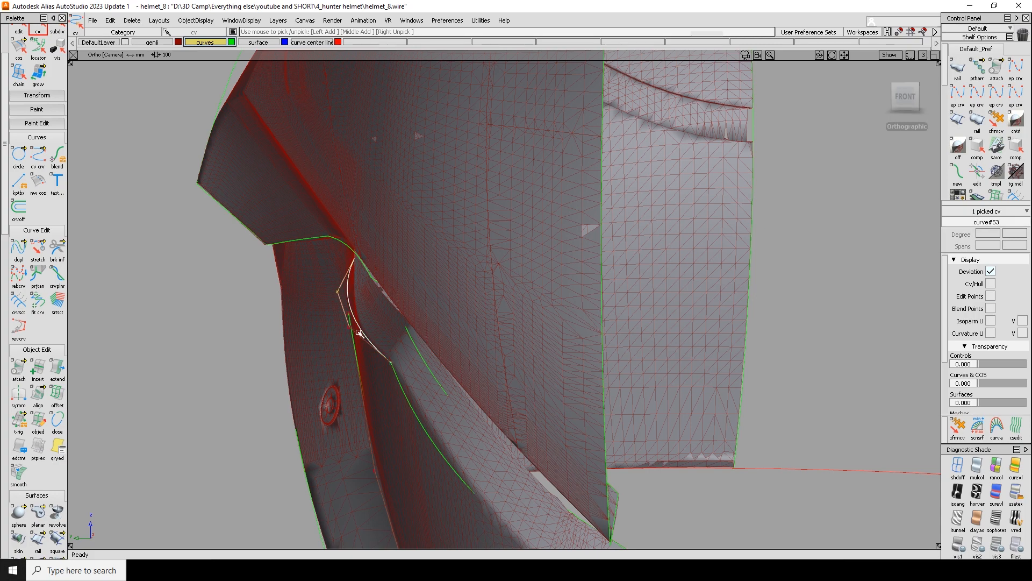
middle_click_drag(349, 327, 388, 324, "ctrl+shift")
middle_click_drag(388, 323, 406, 330)
Step: Extend the start of the jaw guard's front edge curve in the right view to the corner of the opening's inner edge
left_click(899, 101)
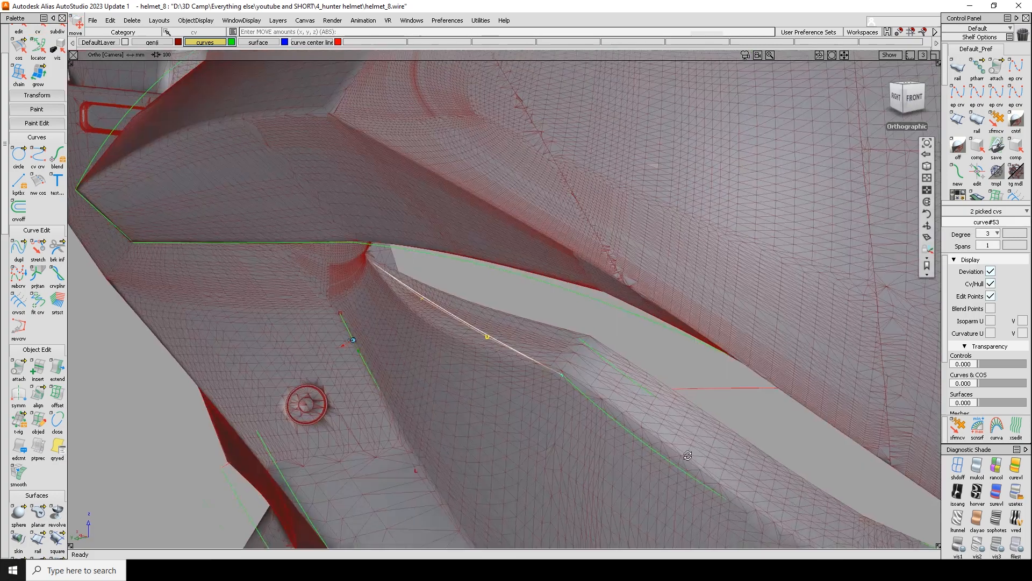
mouse_move(591, 277)
left_mouse_down()
mouse_move(576, 319)
mouse_move(549, 343)
left_mouse_up()
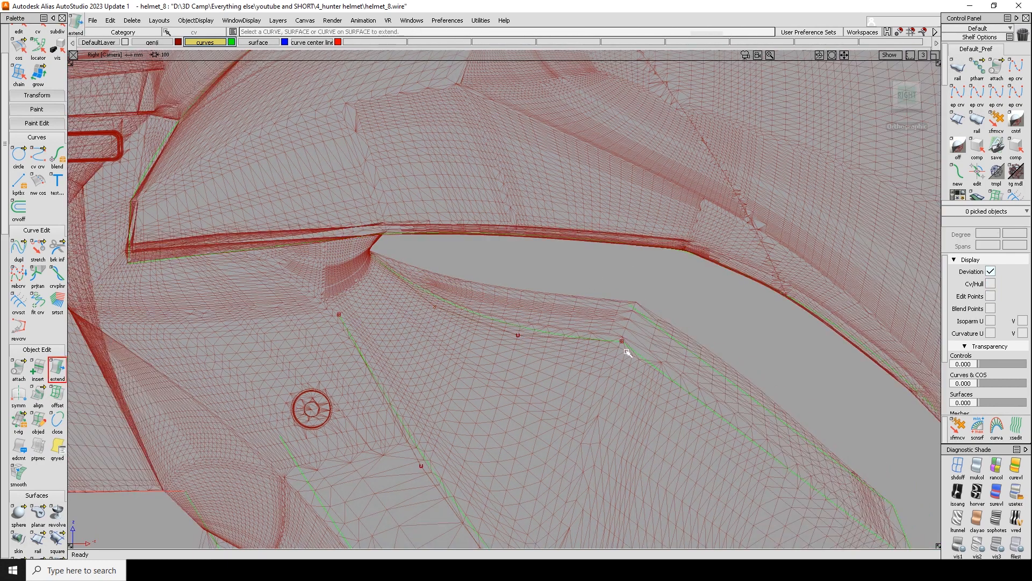
mouse_move(616, 346)
right_mouse_down("alt+shift")
mouse_move(624, 412)
mouse_move(638, 424)
mouse_move(639, 388)
right_mouse_up("alt+shift")
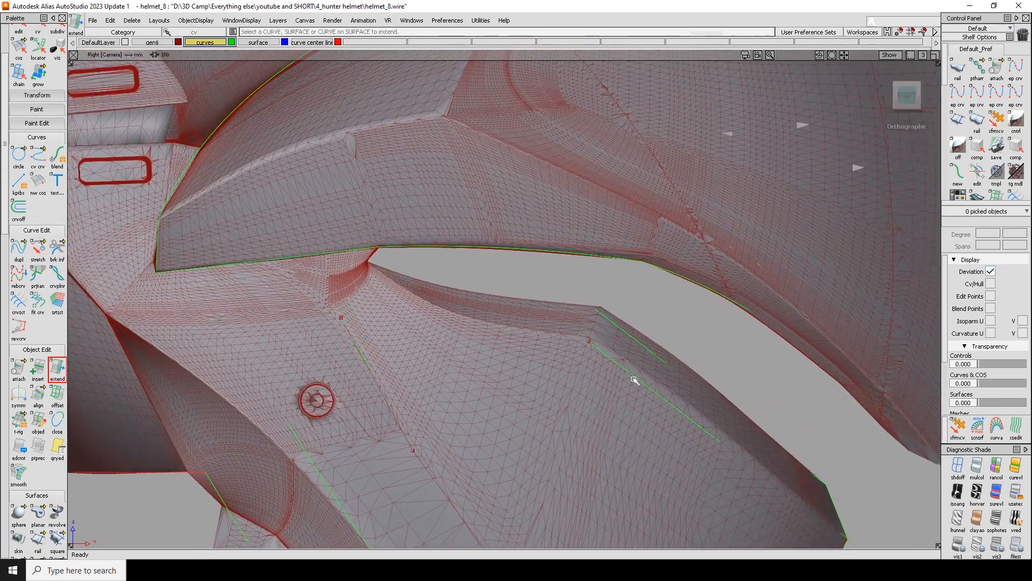
left_click(607, 360)
left_click_drag(622, 331, 749, 426, "ctrl+shift")
middle_click_drag(749, 426, 651, 355, "alt+shift")
key("e")
left_click_drag(626, 303, 635, 295)
key("5")
key("5")
Step: Transform the opening curve's front end and snap it to the front edge curve at the corner
key("t")
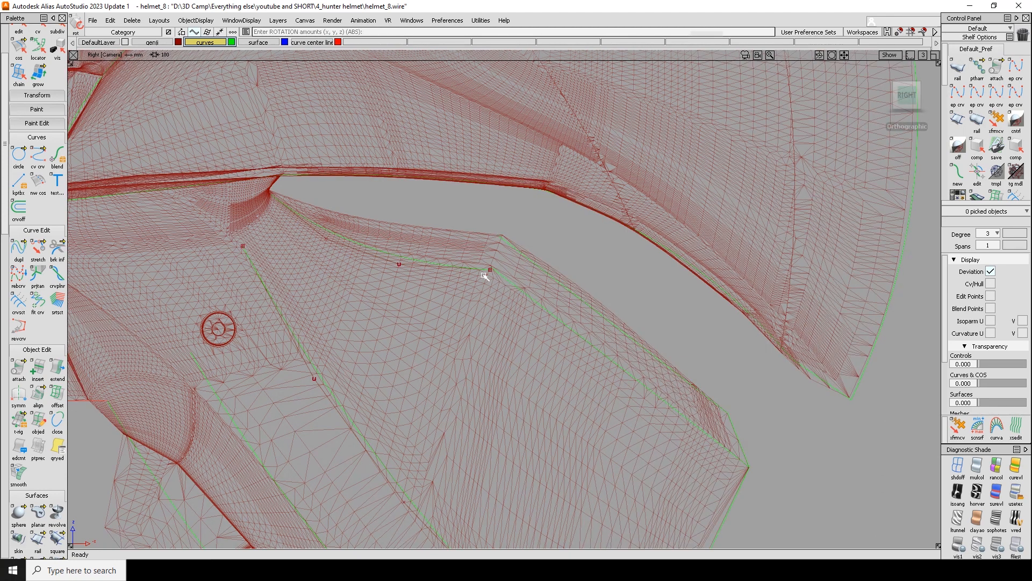
left_click(494, 276)
left_click_drag(501, 277, 478, 262, "ctrl+alt")
key("5")
left_click(472, 258)
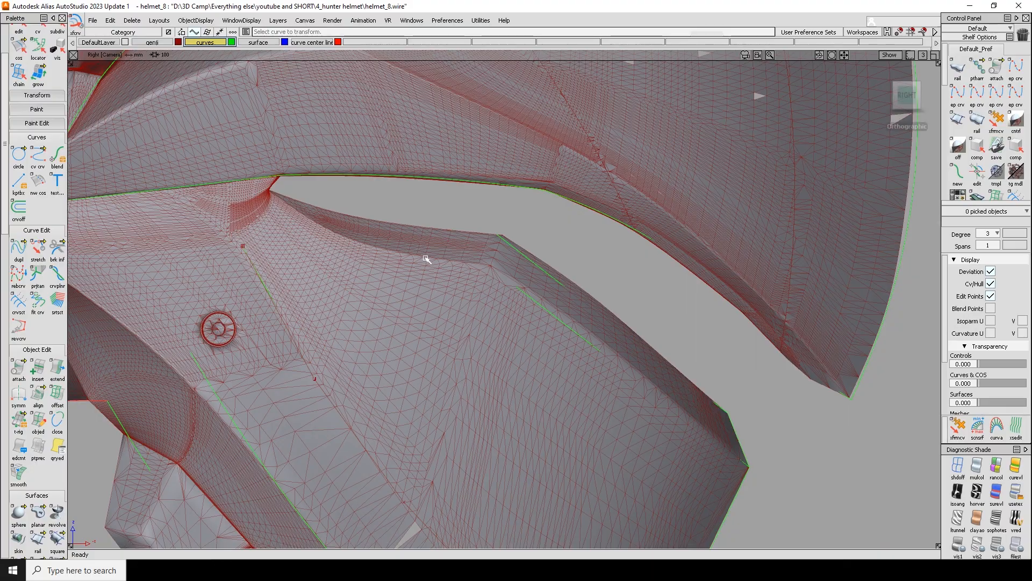
Step: Adjust the opening curve's middle CVs in the right and front views so that it lies on the mesh edge
key("5")
left_click_drag(395, 256, 352, 230, "ctrl+shift")
left_click(326, 237)
left_click(399, 262)
left_click_drag(399, 262, 364, 251, "alt+shift")
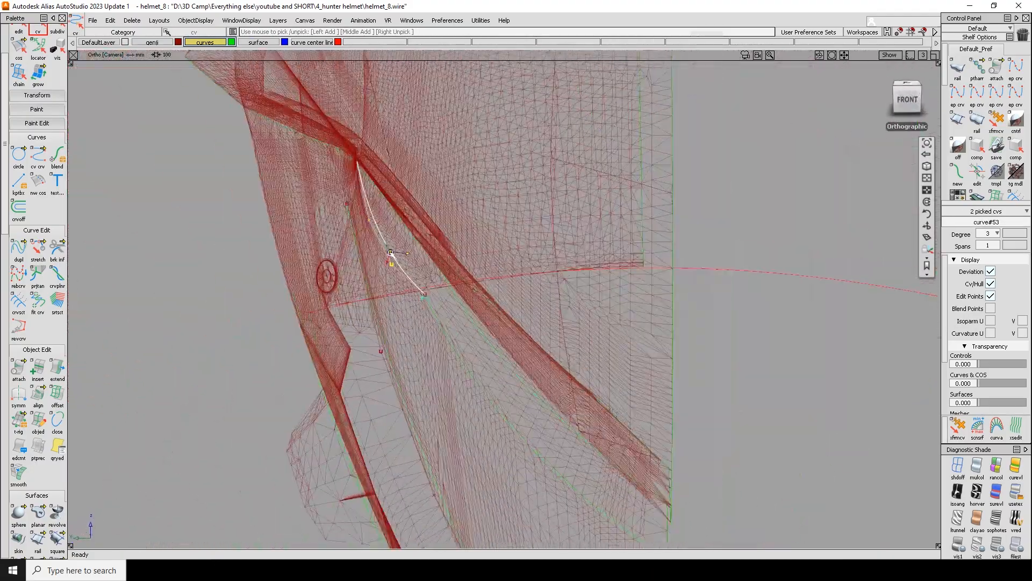
mouse_move(379, 305)
left_mouse_down("alt+shift")
mouse_move(288, 258)
mouse_move(406, 321)
mouse_move(577, 302)
left_mouse_up("alt+shift")
key("5")
left_click(577, 303)
right_click_drag(576, 302, 721, 346, "alt+shift")
left_click_drag(721, 345, 772, 176, "alt+shift")
key("5")
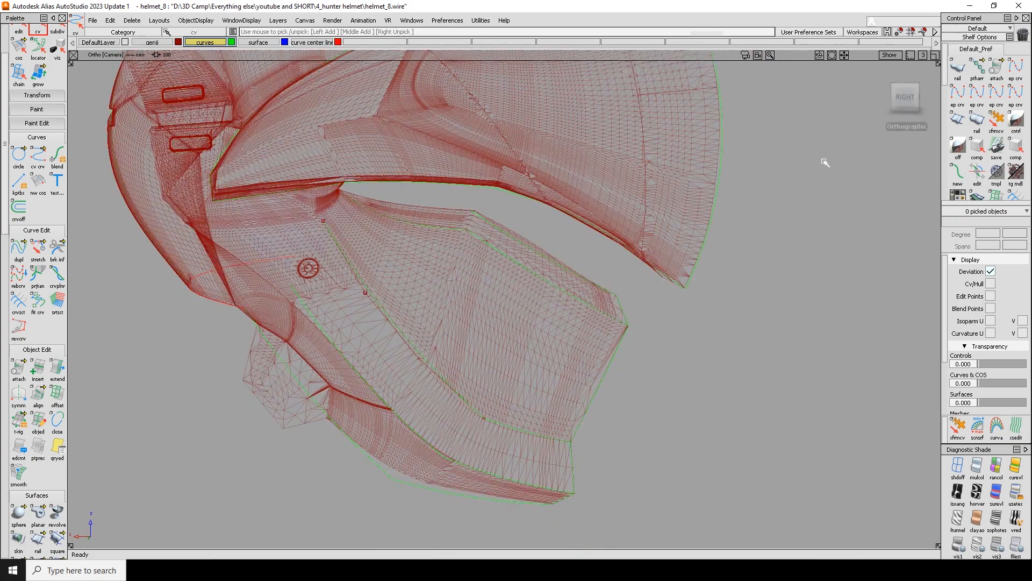
Step: Copy and paste the opening curve and move the copy's front end to the corner of the opening's outer edge
left_click(909, 91)
left_click_drag(488, 285, 488, 318, "ctrl+shift")
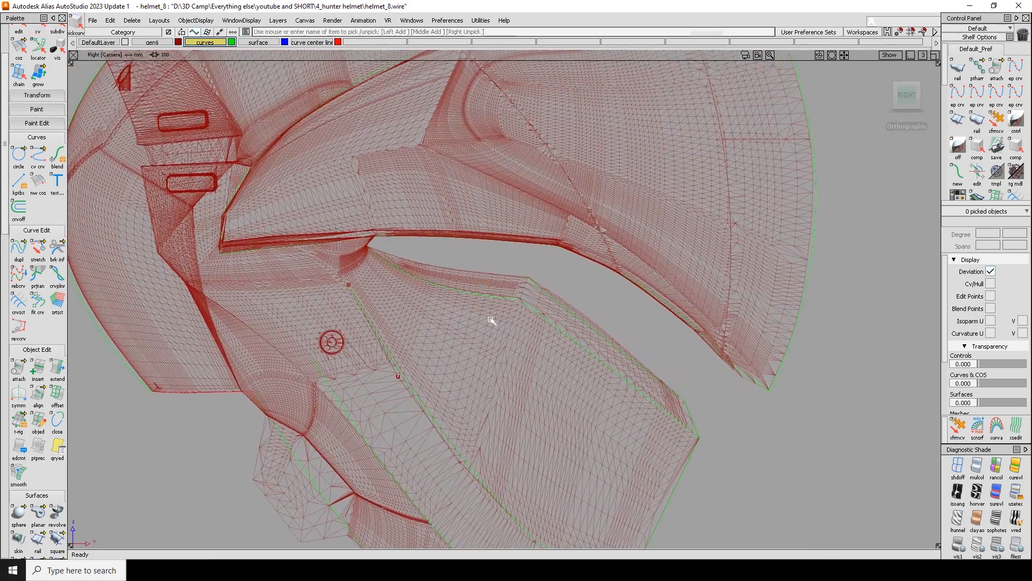
left_click(487, 302)
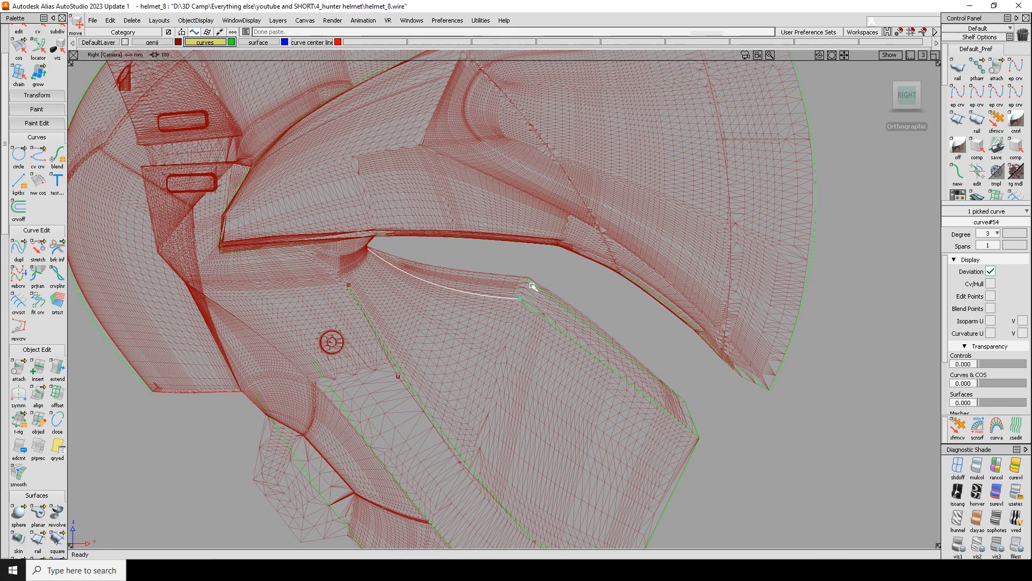
middle_click_drag(410, 261, 440, 286, "alt+shift")
right_click_drag(441, 286, 397, 261, "alt+shift")
Step: Transform the copied curve's rear end onto the rear corner of the visor opening
key("t")
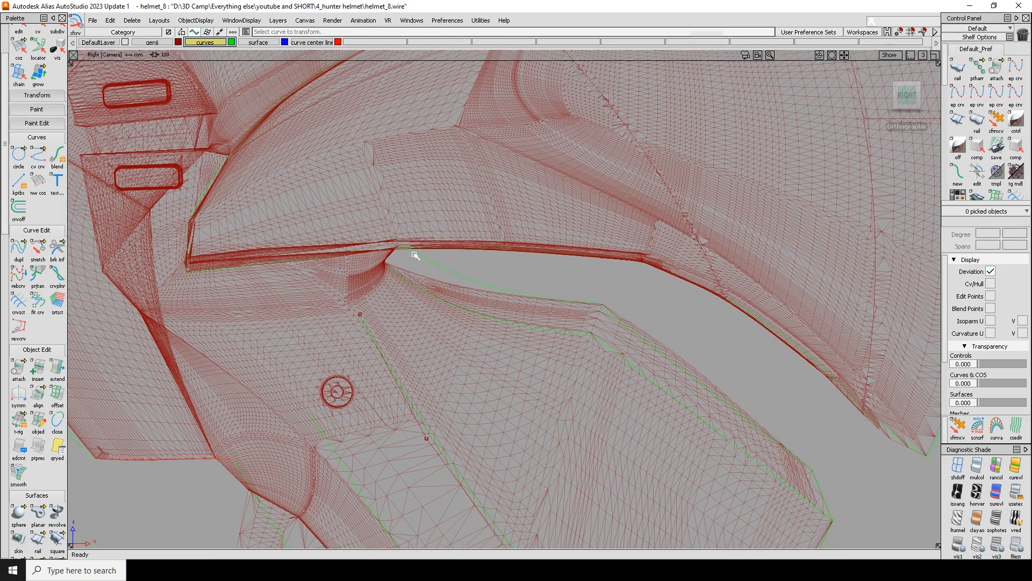
left_click(415, 252)
left_click_drag(398, 243, 398, 254)
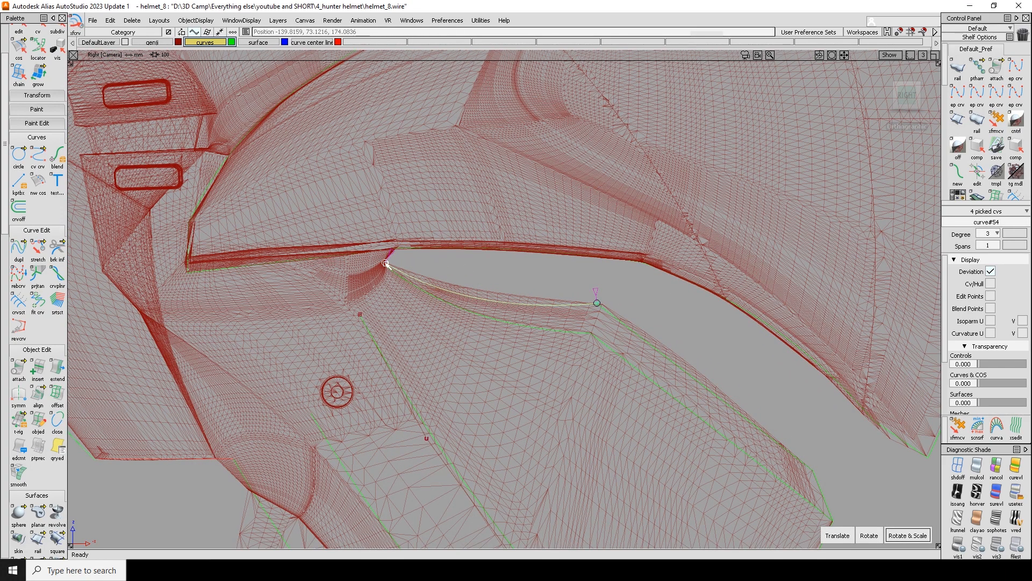
key("s")
key("s")
left_click(491, 330)
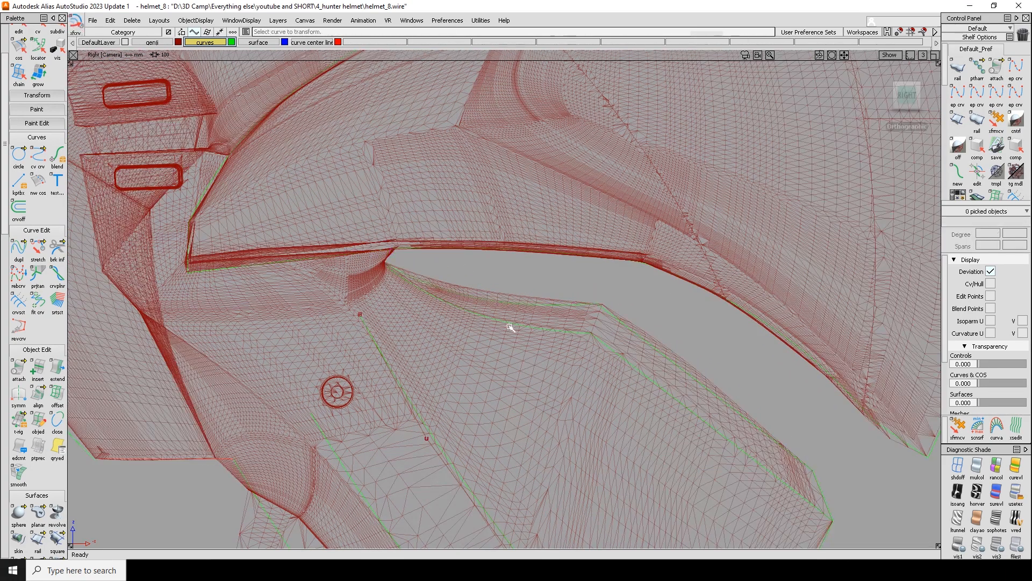
Step: Adjust the copied curve's middle in the front and right views so that it follows the opening's lower outer edge
mouse_move(648, 369)
left_mouse_down("alt+shift")
mouse_move(529, 384)
mouse_move(490, 365)
mouse_move(530, 323)
mouse_move(450, 253)
mouse_move(451, 342)
mouse_move(420, 329)
mouse_move(737, 280)
left_mouse_up("alt+shift")
left_click(435, 258)
key("s")
left_click(480, 281)
left_click(908, 95)
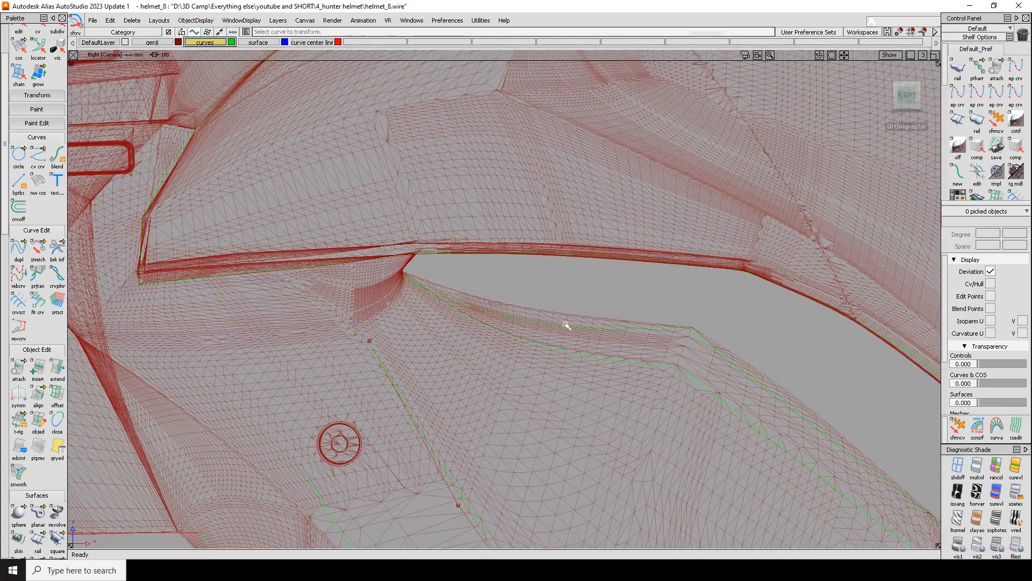
left_click(538, 324)
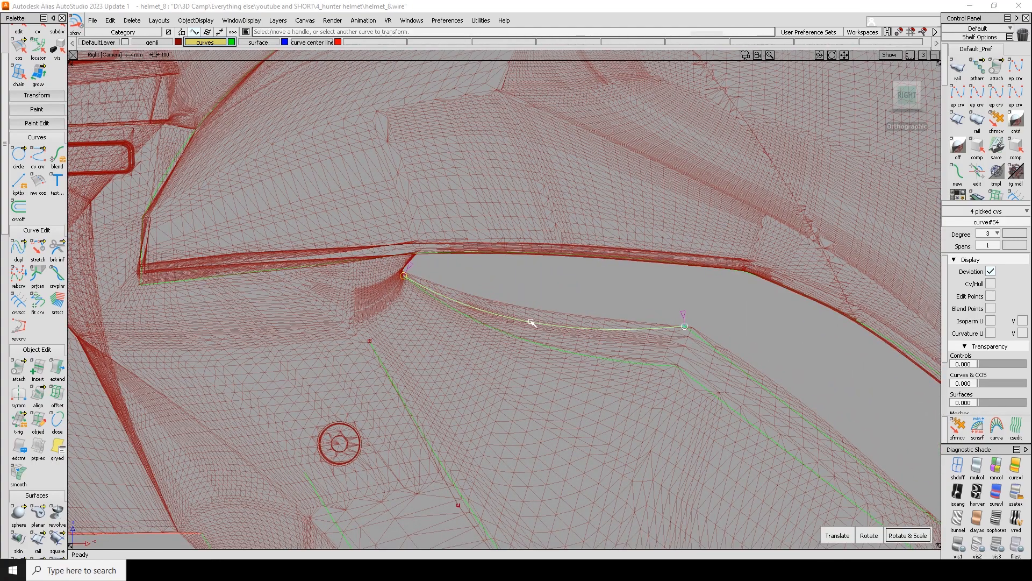
left_click_drag(488, 310, 527, 318, "ctrl+shift")
left_click(480, 321)
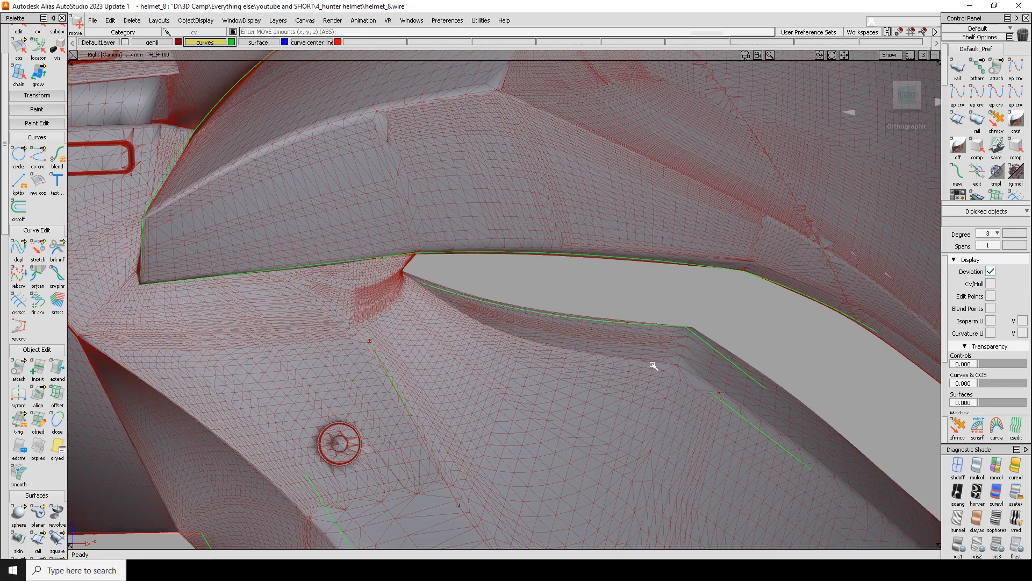
Step: Review all the traced helmet curves in the side view, clear the selection and save the file
right_click_drag(633, 360, 696, 384, "alt+shift")
middle_click_drag(696, 384, 645, 362, "alt+shift")
middle_click_drag(655, 407, 627, 365, "alt+shift")
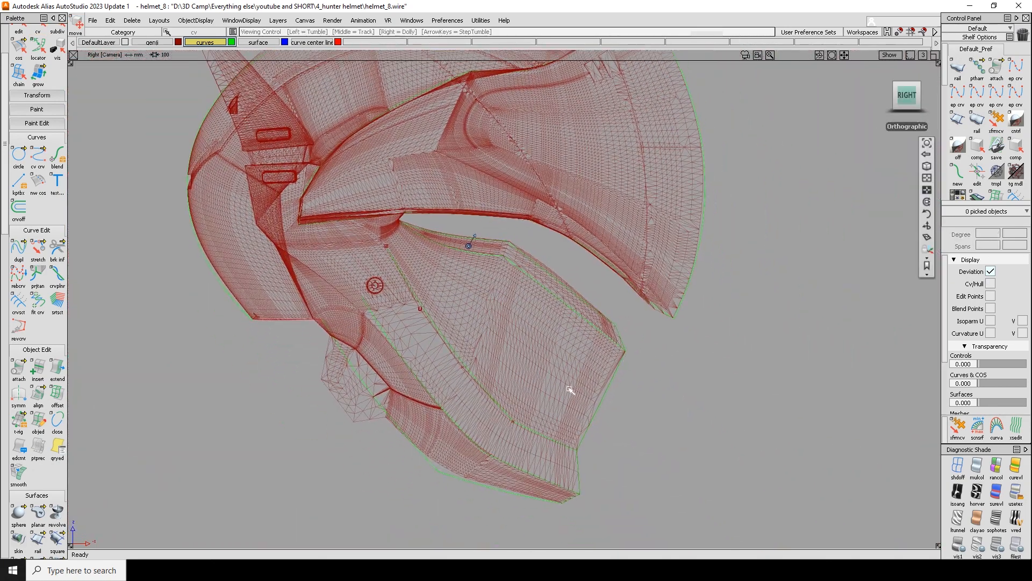
right_click_drag(591, 382, 533, 385, "alt+shift")
middle_click_drag(532, 385, 550, 409, "alt+shift")
left_click_drag(550, 410, 259, 75, "ctrl+shift")
right_click_drag(532, 323, 598, 300, "alt+shift")
middle_click_drag(598, 300, 586, 364, "alt+shift")
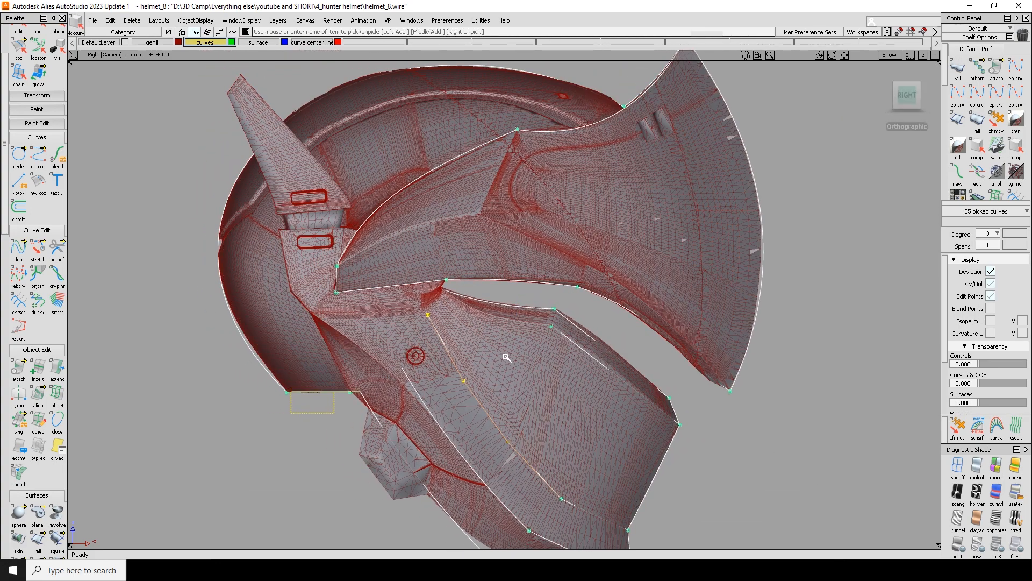
left_click(538, 342)
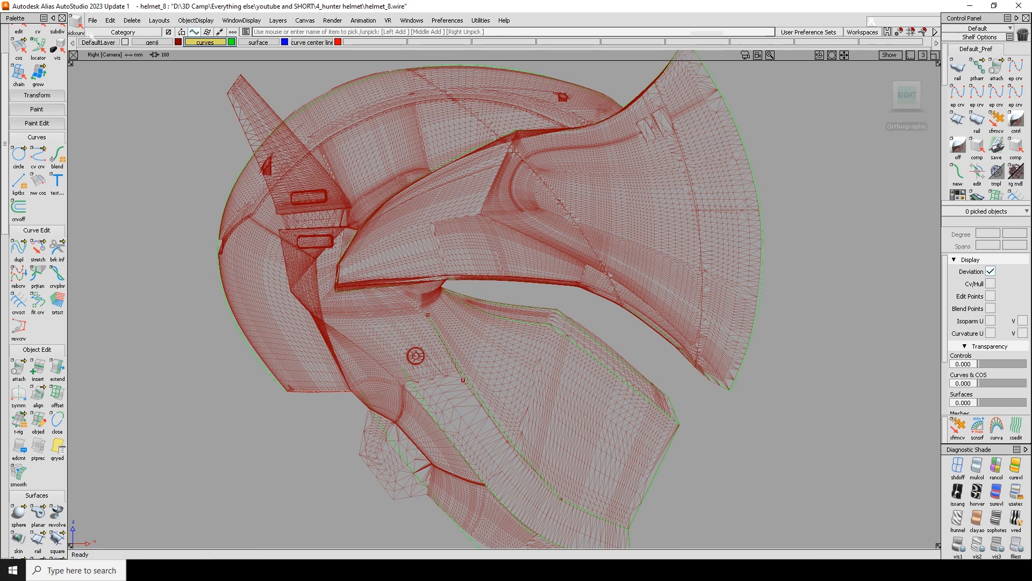
left_click(92, 21)
left_click(102, 86)
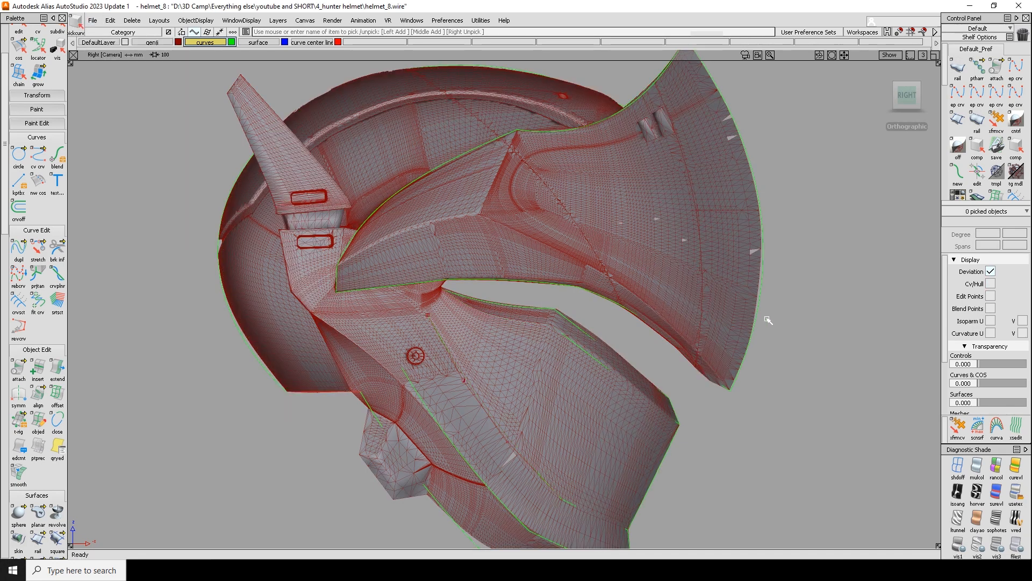
Step: Pick the helmet's curves in groups and examine their CVs and hulls against the mesh edges
left_click_drag(766, 278, 503, 500)
middle_click_drag(595, 307, 575, 334, "alt+shift")
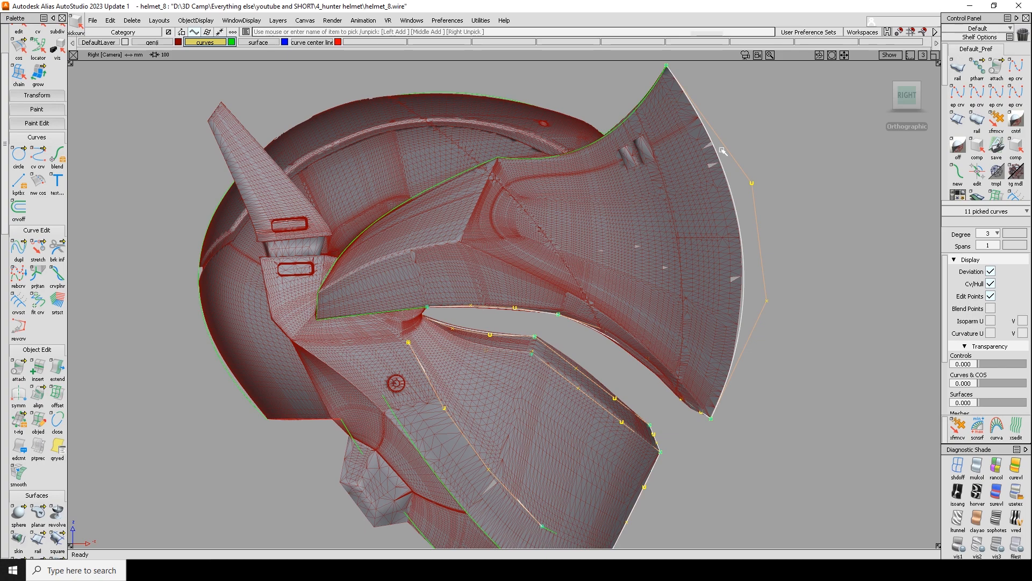
left_click_drag(279, 387, 529, 269)
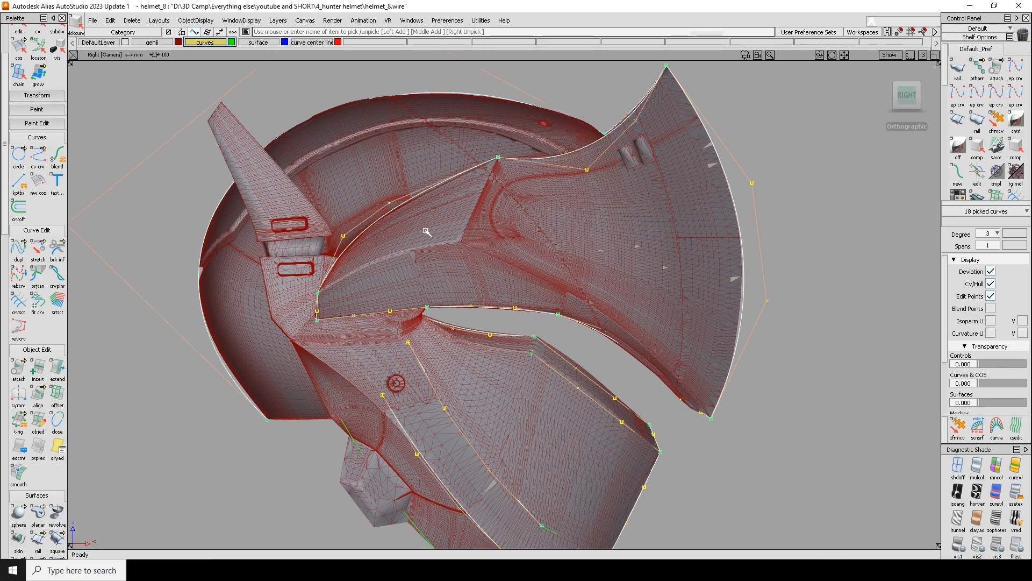
mouse_move(417, 315)
left_mouse_down("alt+shift")
mouse_move(267, 323)
mouse_move(268, 259)
mouse_move(309, 304)
mouse_move(433, 315)
left_mouse_up("alt+shift")
left_click(898, 111)
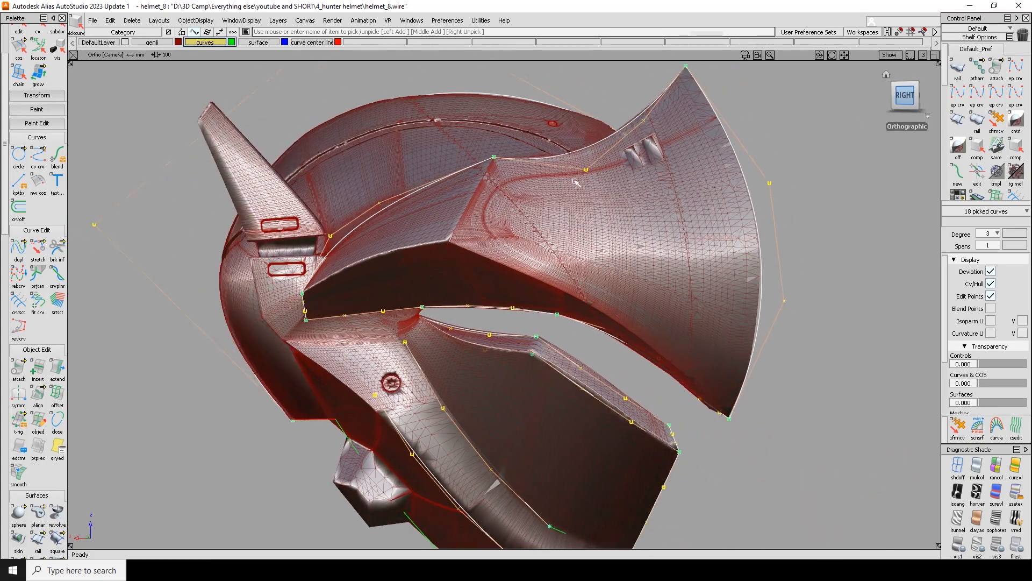
left_click(725, 400)
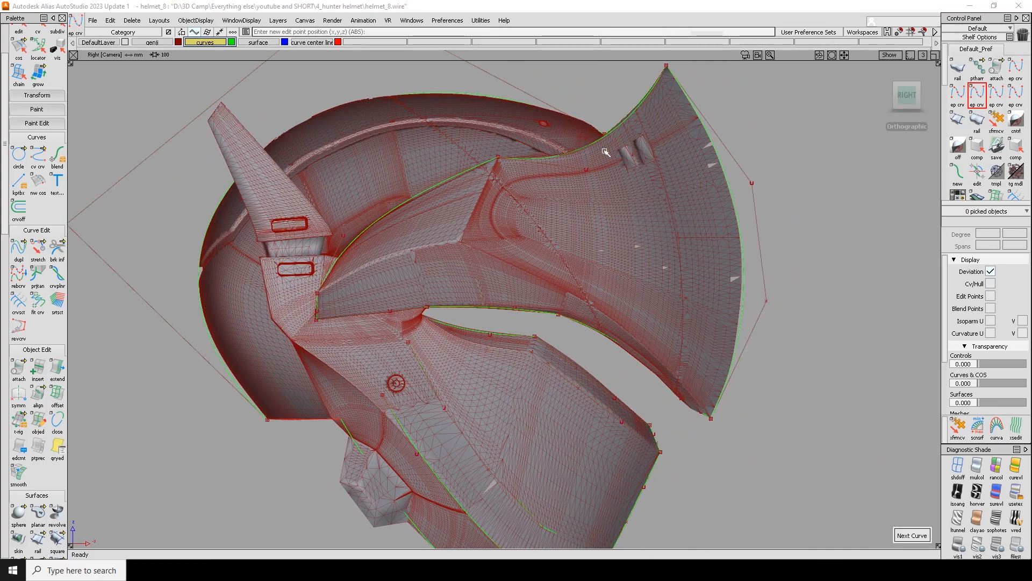
Step: Draw an edit point curve from the flared side panel's lower tip to the corner of the crease above the visor opening
left_click_drag(745, 307, 746, 322, "ctrl+shift")
left_click(742, 329, "ctrl+alt")
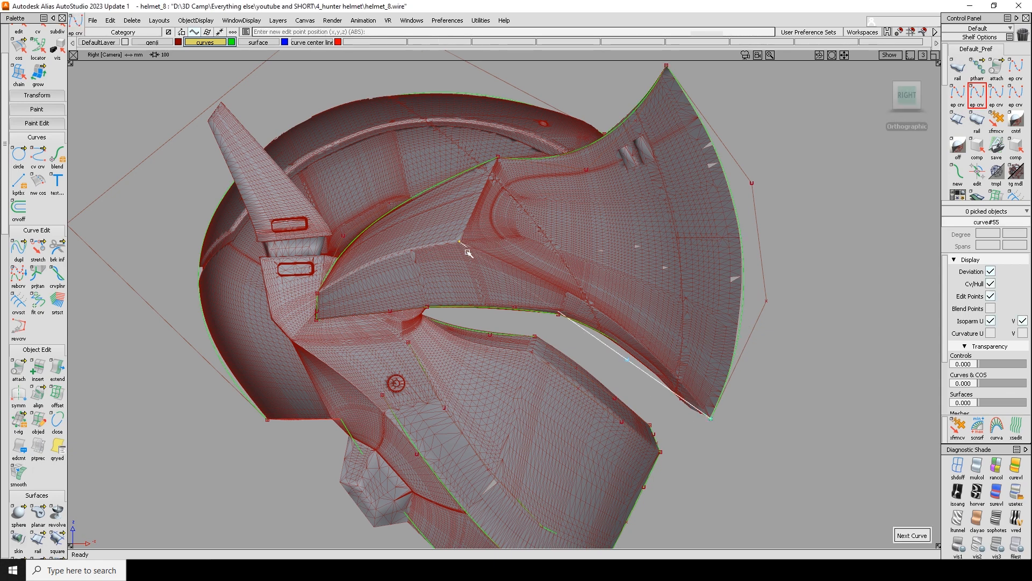
key("F10")
key("F10")
key("F10")
key("F10")
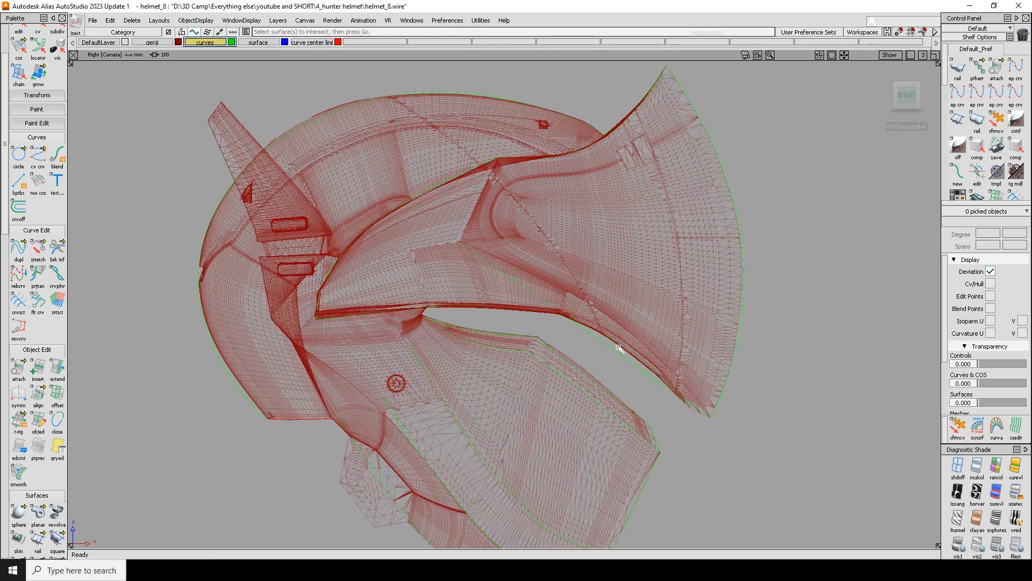
Step: Move the new curve's middle CVs upward in the right view so that it follows the crease above the visor opening
left_click(602, 342)
left_click_drag(618, 344, 596, 337, "ctrl+shift")
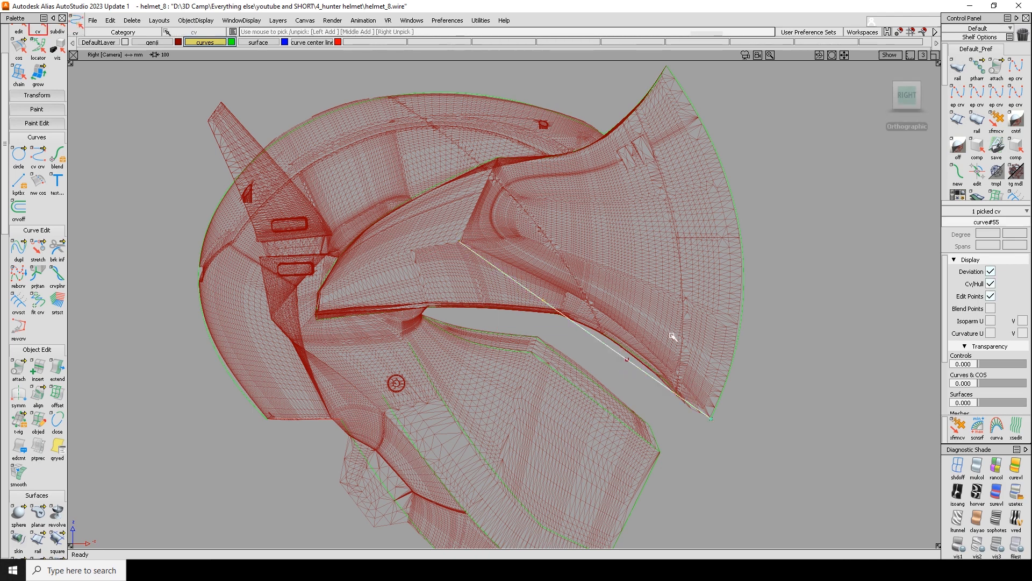
left_click(627, 359)
left_click(543, 300)
key("F10")
left_click_drag(659, 243, 659, 247, "ctrl+shift")
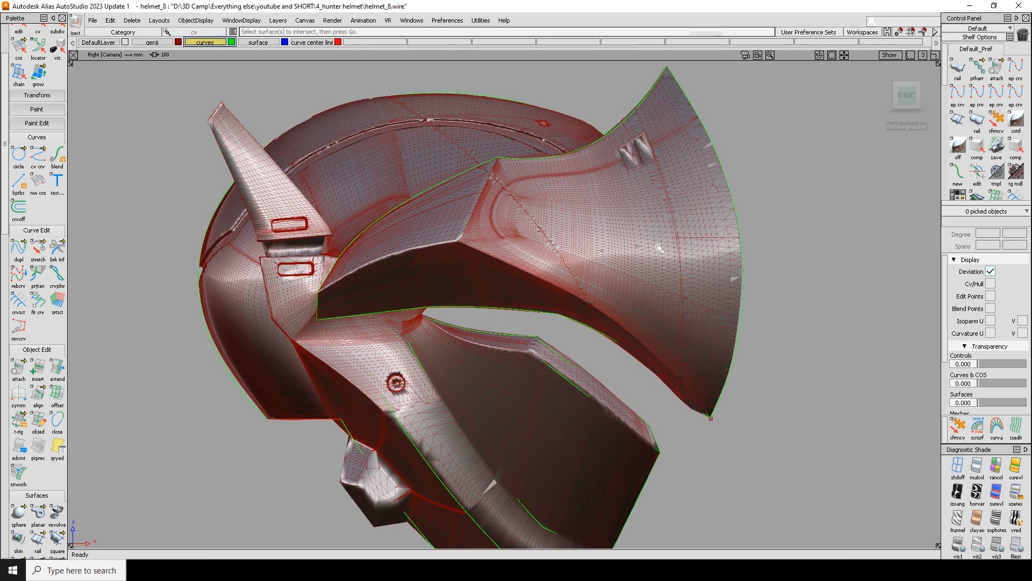
Step: Pick the crease curve's two middle CVs and move them about 11 mm outward along Y toward the mesh
key("F10")
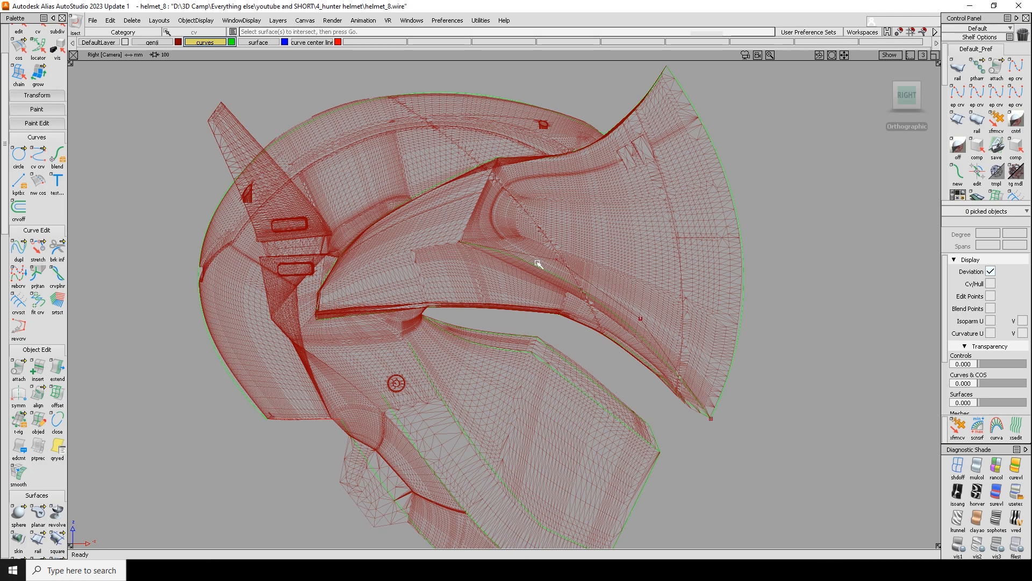
left_click_drag(541, 265, 535, 259, "ctrl+shift")
left_click(557, 259)
left_click(640, 318)
key("F10")
mouse_move(603, 285)
left_mouse_down("alt+shift")
mouse_move(556, 362)
mouse_move(346, 323)
left_mouse_up("alt+shift")
right_click_drag(346, 322, 366, 325, "ctrl+shift")
middle_click_drag(406, 332, 392, 331)
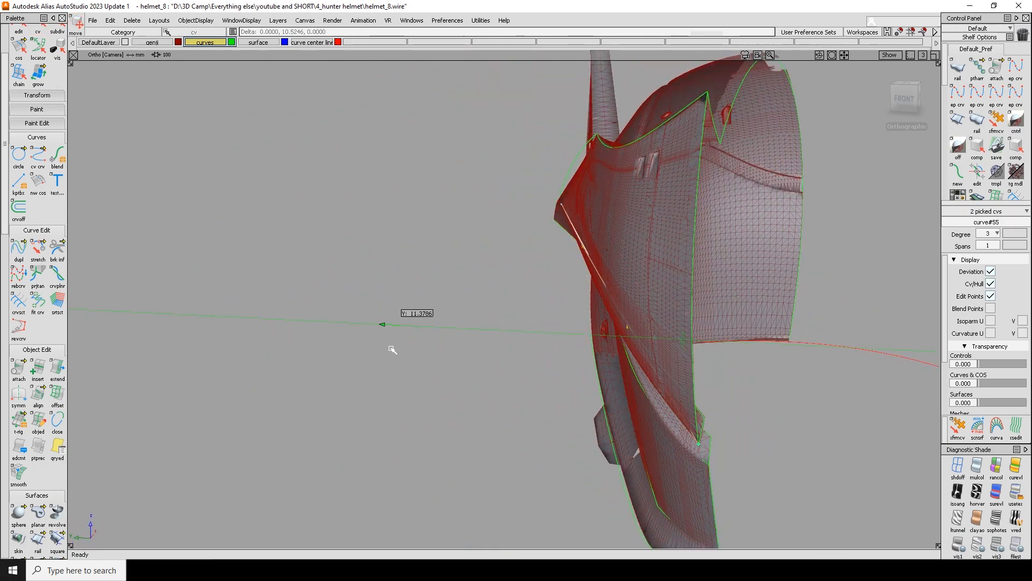
Step: Fine-tune the crease curve's two middle CVs by about 2 mm along Y and check the fit from several angles
left_click_drag(381, 350, 444, 350, "alt+shift")
middle_click_drag(533, 313, 538, 313)
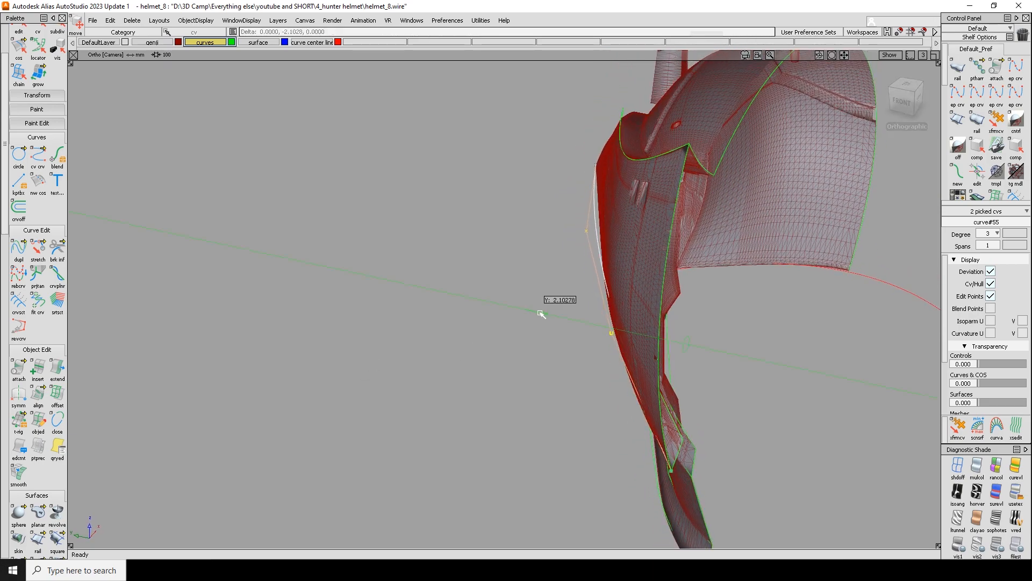
left_click_drag(531, 318, 502, 389, "alt+shift")
key("F11")
left_click_drag(418, 343, 712, 230, "alt+shift")
left_click(910, 95)
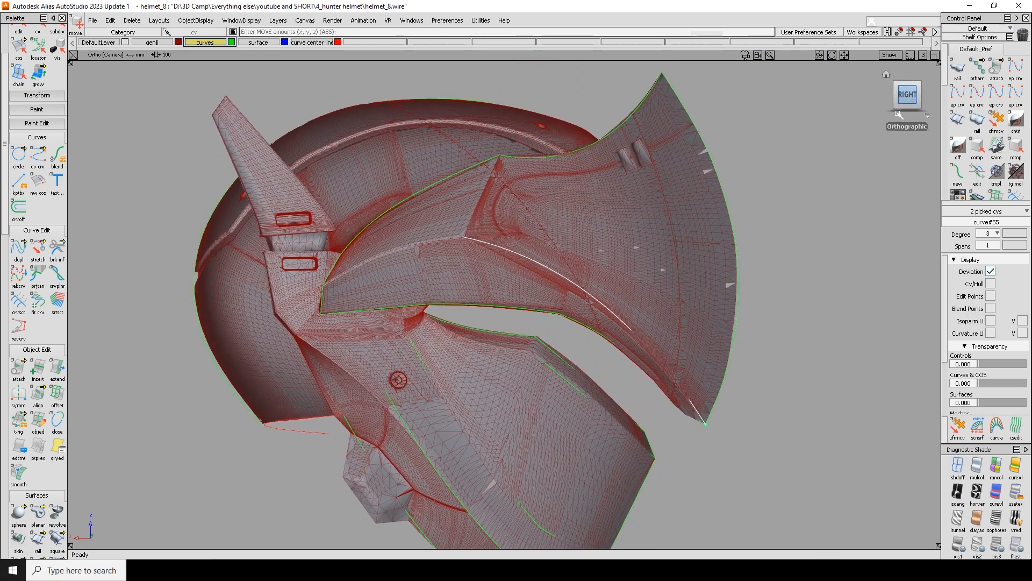
Step: Lower the crease curve's two middle CVs by about 4 mm along Z in the right view
left_click_drag(806, 185, 768, 207, "ctrl+shift")
right_click_drag(624, 263, 546, 277, "alt+shift")
middle_click_drag(546, 276, 611, 239, "alt+shift")
left_click_drag(610, 240, 615, 198, "ctrl+shift")
left_click(606, 240)
key("F11")
left_click_drag(743, 259, 636, 320)
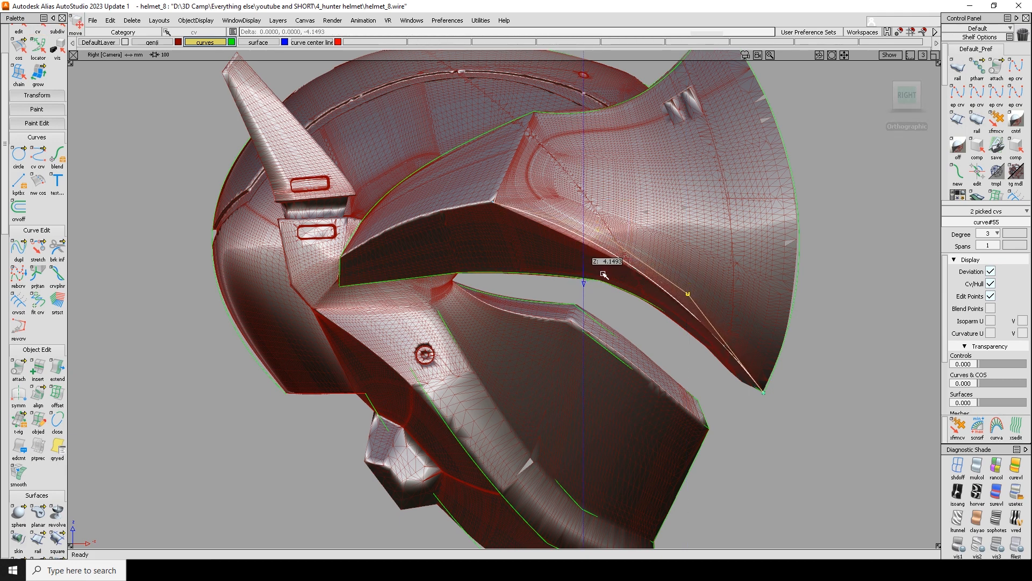
Step: Adjust the crease curve's single upper middle CV so that the curve stays on the mesh crease
left_click_drag(605, 231, 604, 256, "ctrl+shift")
left_click(600, 231)
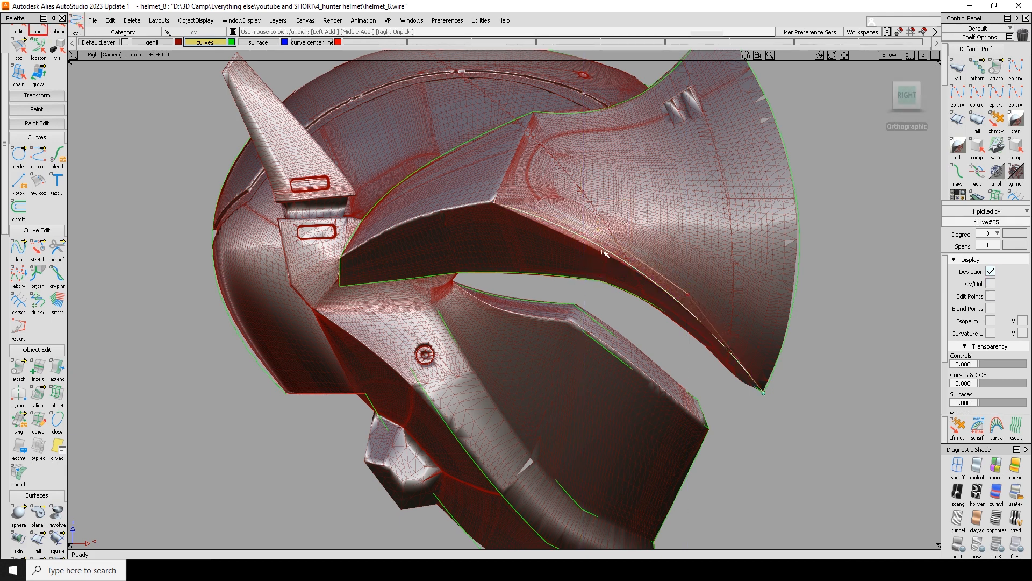
right_click_drag(652, 258, 751, 353, "alt+shift")
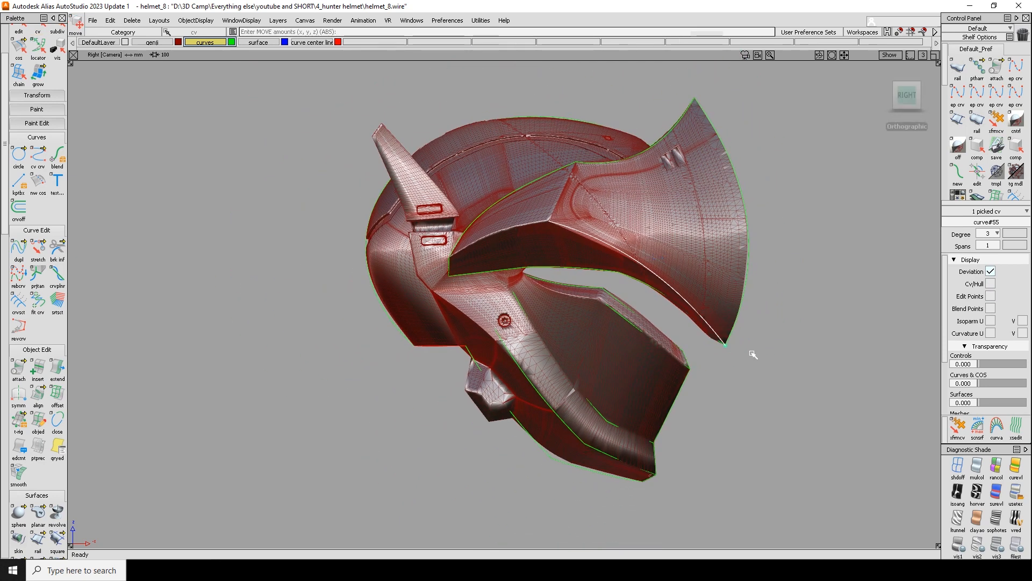
Step: Hide the helmet mesh to examine the traced curves alone, and show the mesh again
key("F12")
left_click_drag(728, 214, 729, 177, "ctrl+shift")
left_click_drag(736, 156, 760, 120, "ctrl+shift")
left_click_drag(760, 120, 457, 484)
key("alt+h")
left_click(650, 386)
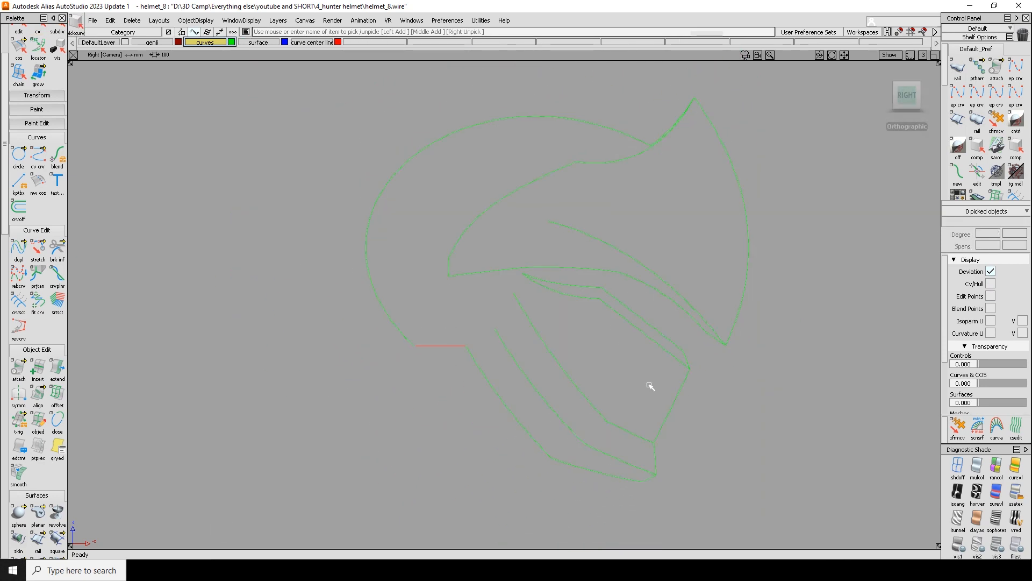
key("alt+v")
right_click_drag(634, 373, 599, 287, "alt+shift")
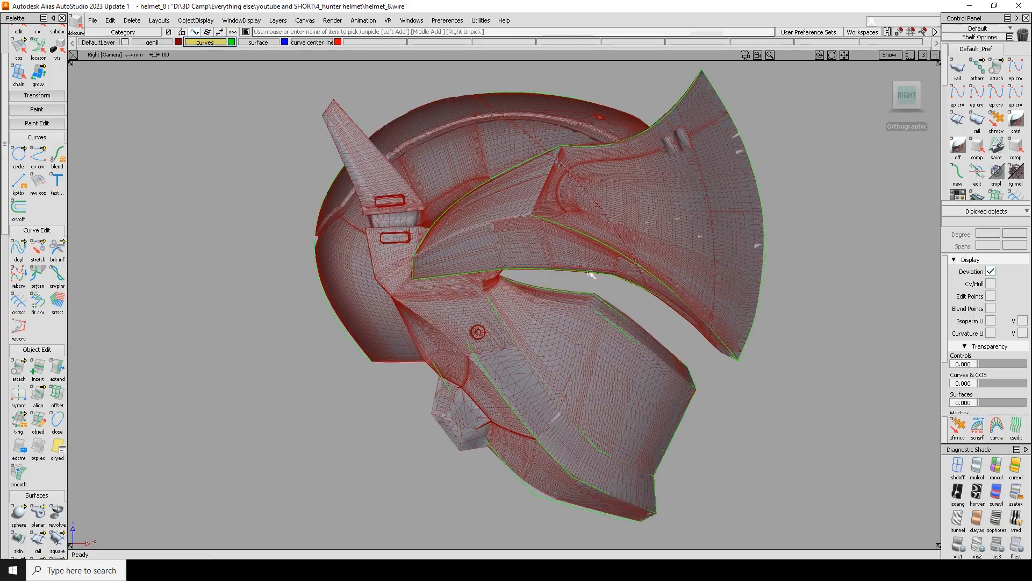
Step: Draw an edit point curve between the side panel's upper peak and the corner of the crease
left_click(539, 242)
right_click_drag(538, 242, 506, 258, "alt+shift")
left_click_drag(499, 248, 403, 231, "alt+shift")
key("alt+e")
left_click(490, 248)
left_click_drag(489, 248, 562, 203, "alt+shift")
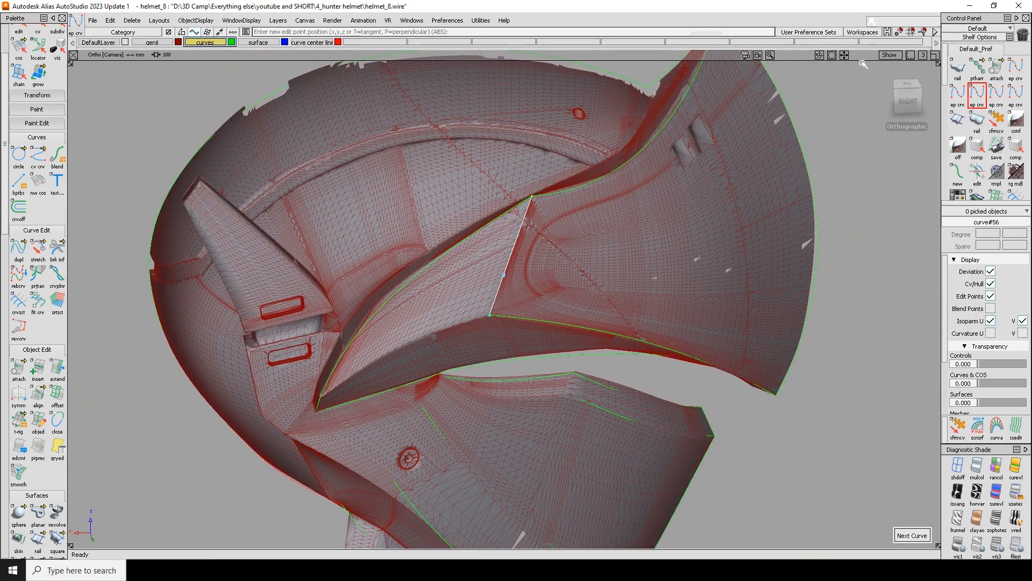
Step: Adjust the short connecting curve's middle CVs in the right view to match the panel edge
left_click(913, 108)
right_click_drag(473, 215, 520, 193, "alt+shift")
key("alt+c")
left_click_drag(554, 175, 482, 258)
right_click_drag(484, 259, 506, 318, "alt+shift")
Step: Draw an edit point curve from the crease corner to the panel's narrow end and bend its middle CVs onto the ridge
key("alt+e")
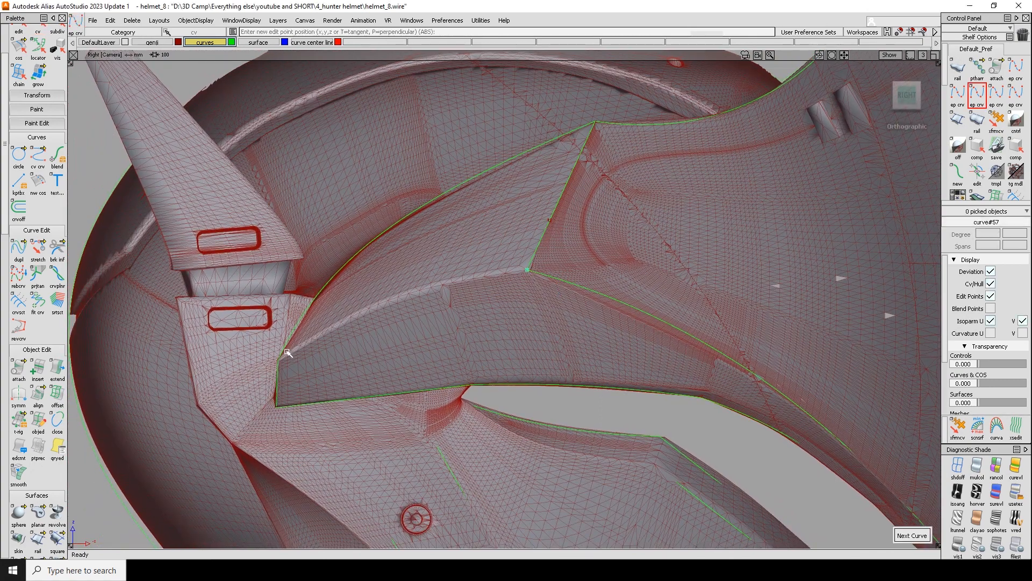
key("alt+c")
left_click_drag(465, 295, 348, 358)
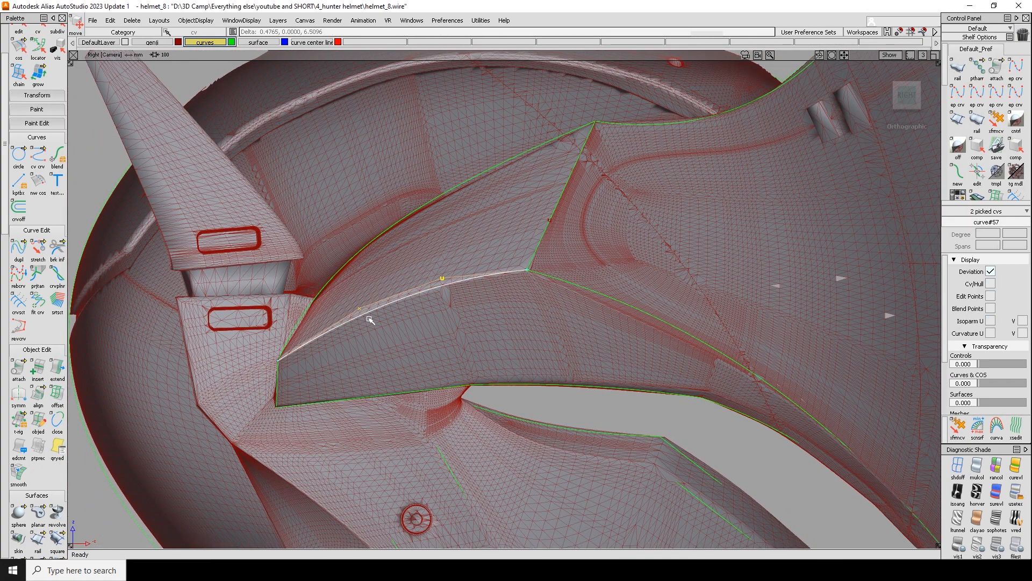
Step: Refine the ridge curve's CVs in 3D and in the right view so that it lies on the mesh ridge
left_click_drag(414, 288, 610, 272, "alt+shift")
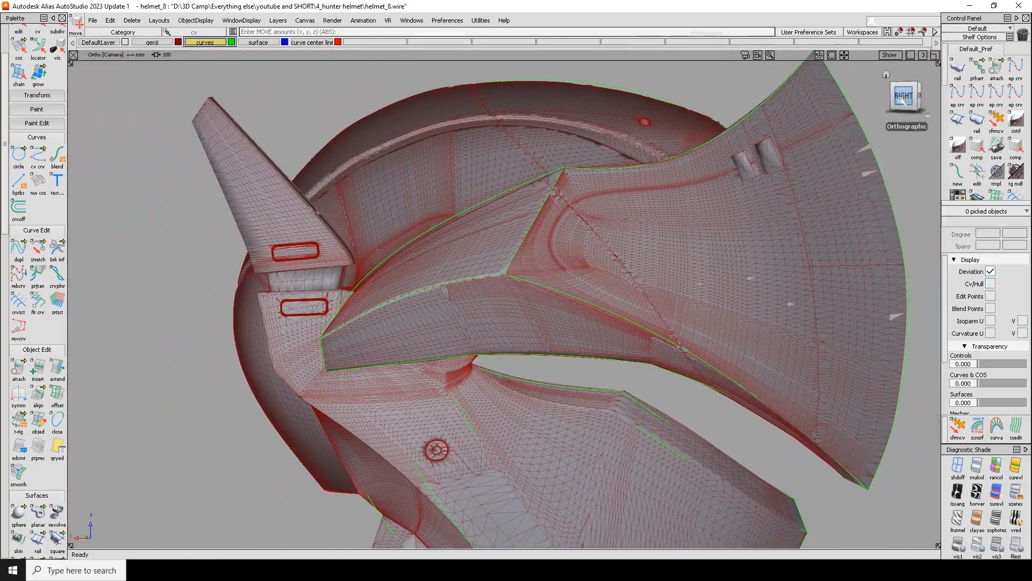
left_click(902, 102)
key("alt+c")
left_click_drag(693, 197, 387, 414)
right_click_drag(504, 374, 664, 356, "alt+shift")
left_click_drag(664, 355, 626, 307, "alt+shift")
left_click(910, 105)
Step: Draw an edit point curve from the cheek panel's upper corner down its edge, past the upper end of the lower cheek curve
middle_click_drag(551, 264, 507, 259, "alt+shift")
left_click_drag(507, 259, 543, 373, "ctrl+shift")
left_click(421, 288)
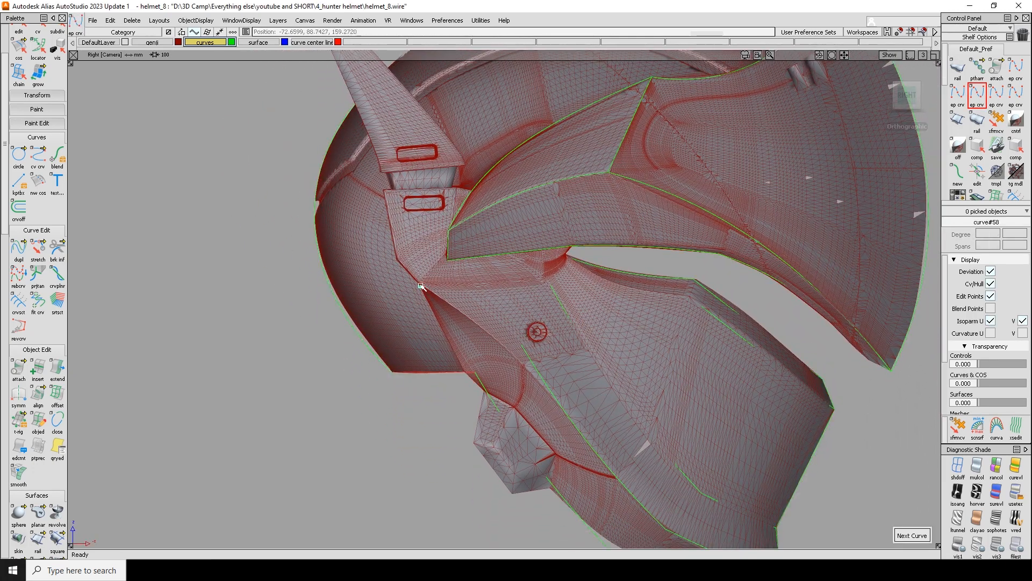
middle_click_drag(571, 392, 512, 356, "ctrl+shift")
left_click(522, 356)
left_click(541, 376)
Step: Pick the upper end CVs of the two long cheek curves and move them along X toward the cheek edge
left_click(512, 347)
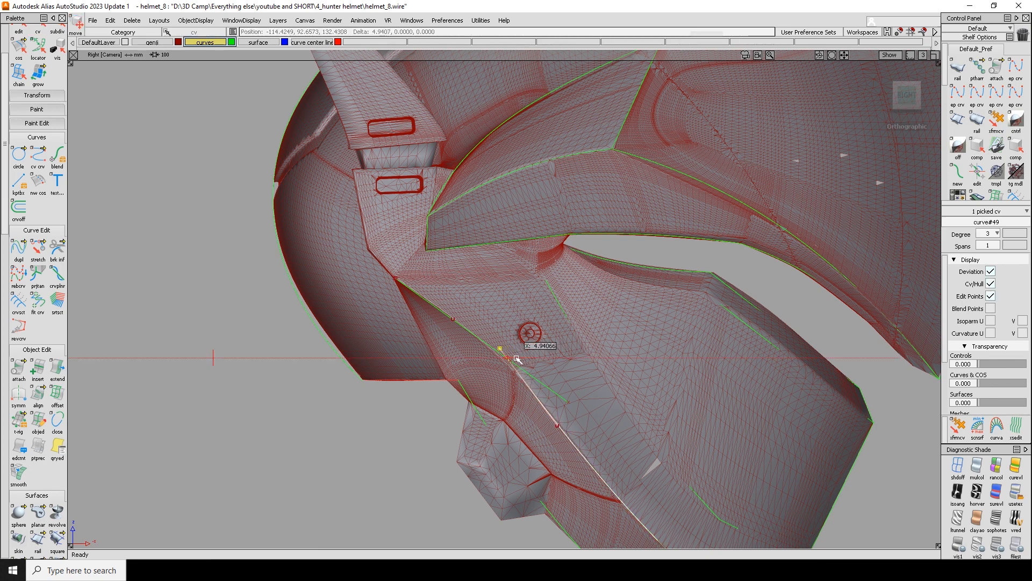
key("s")
key("Escape")
key("c")
left_click(556, 296)
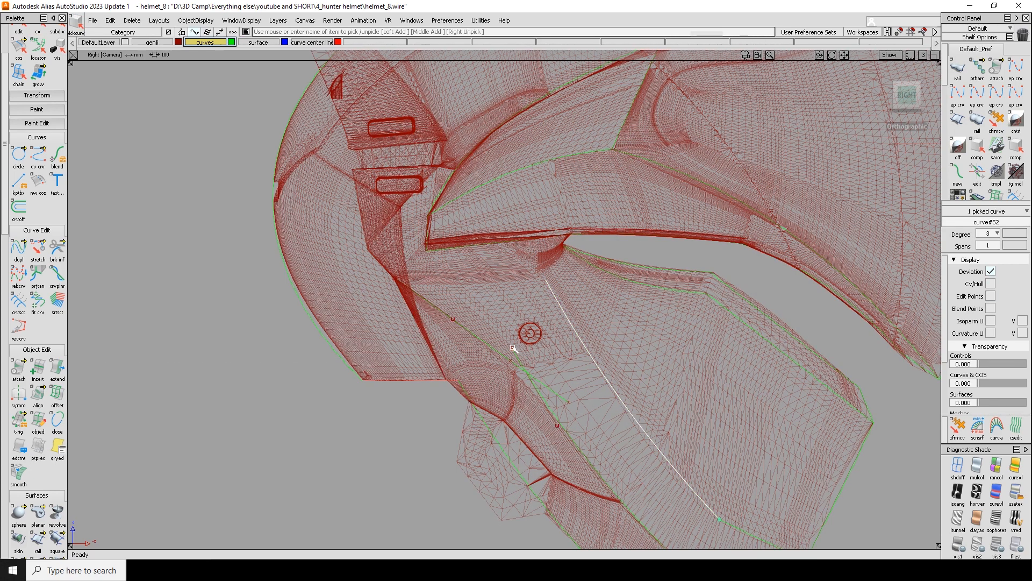
left_click_drag(528, 338, 510, 366)
left_click_drag(560, 291, 542, 275, "ctrl+shift")
left_click(544, 276)
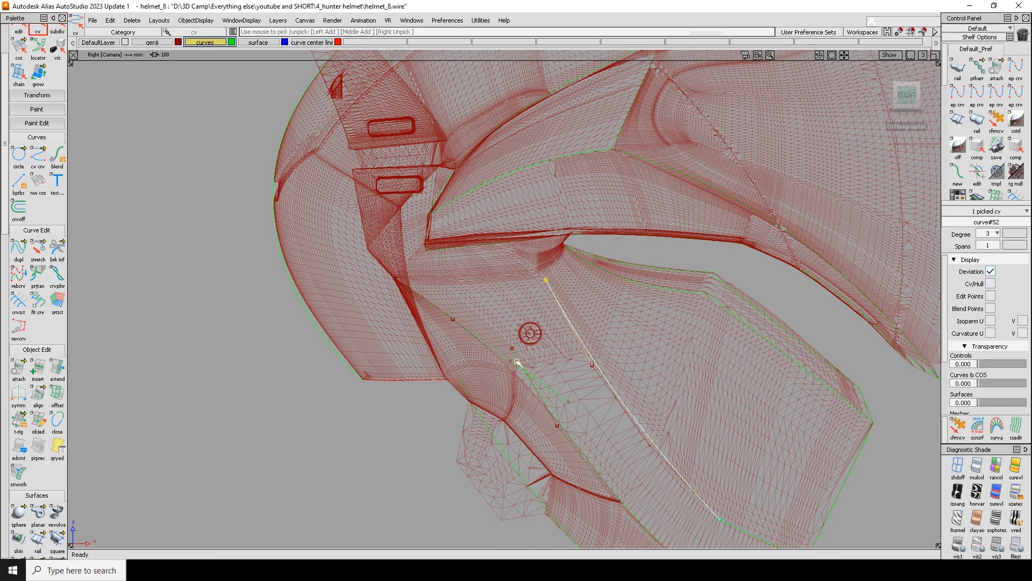
left_click_drag(522, 355, 522, 354)
key("s")
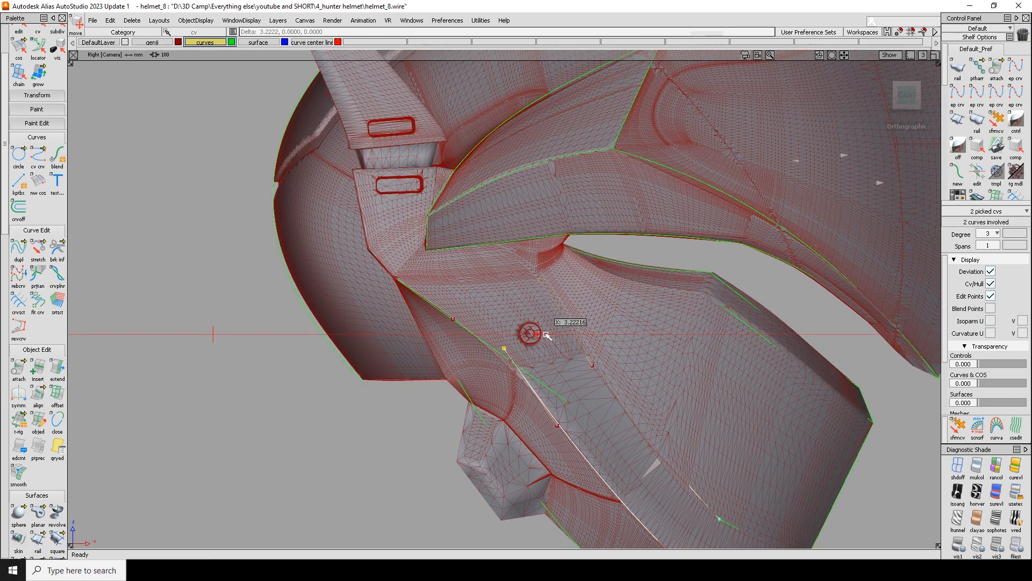
key("s")
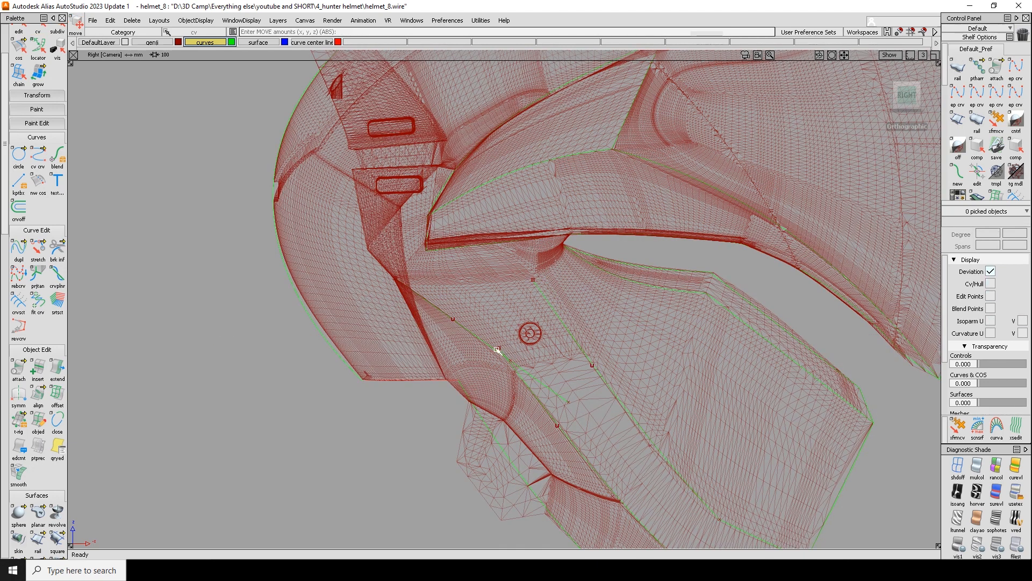
Step: Isolate the cheek edge curve and the lower cheek curve, extend them and trim them at their intersection
left_click_drag(501, 358, 524, 373, "ctrl+shift")
key("h")
key("e")
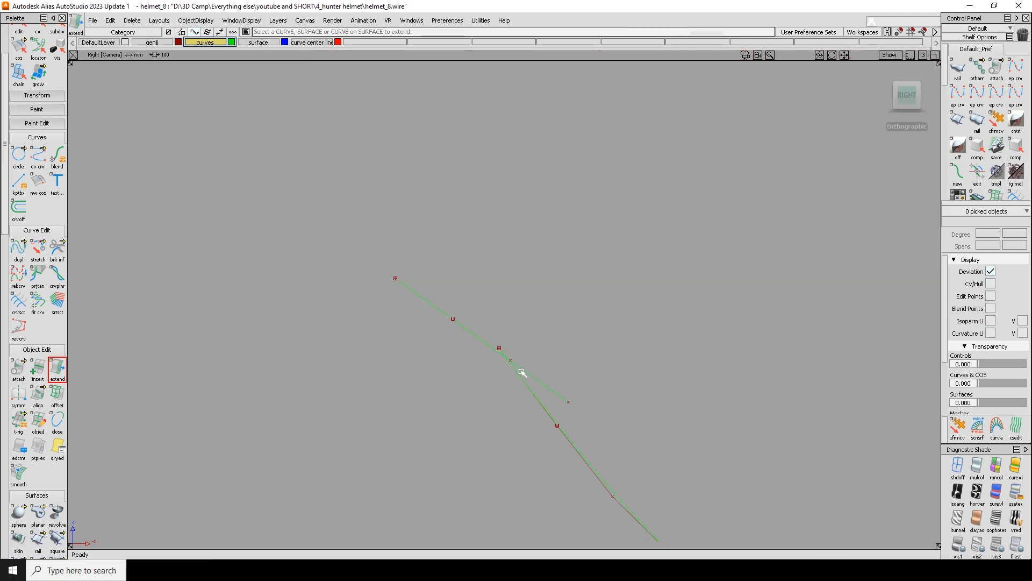
left_click(490, 348)
left_click(521, 381)
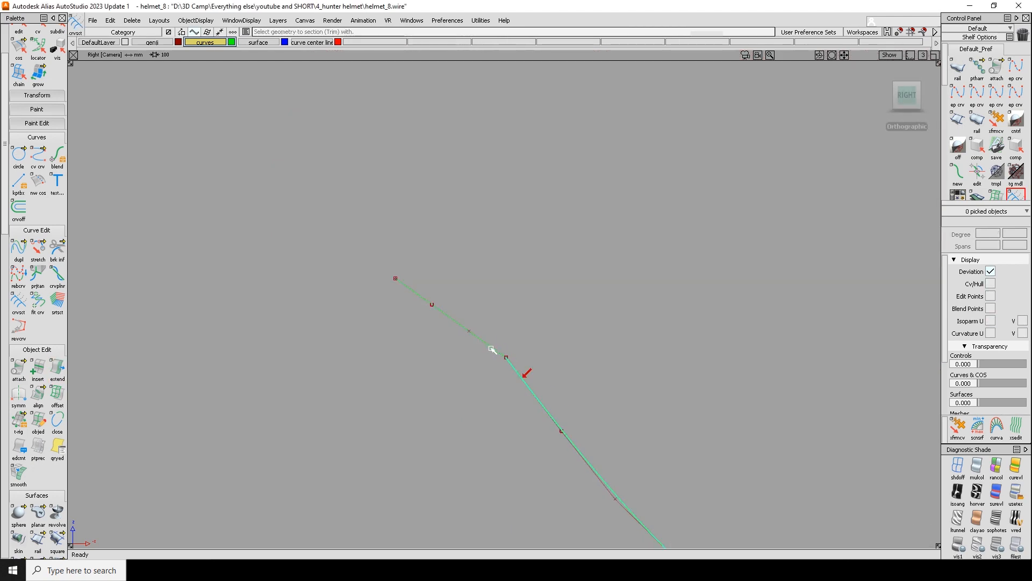
key("t")
left_click(494, 351)
left_click(490, 348)
key("h")
Step: Pick the long curve beside the round cheek detail and examine its fit on the mesh from different angles
mouse_move(534, 368)
left_mouse_down("ctrl+shift")
mouse_move(484, 346)
mouse_move(164, 376)
mouse_move(221, 353)
mouse_move(495, 335)
mouse_move(529, 323)
mouse_move(530, 301)
left_mouse_up("ctrl+shift")
left_click(551, 310)
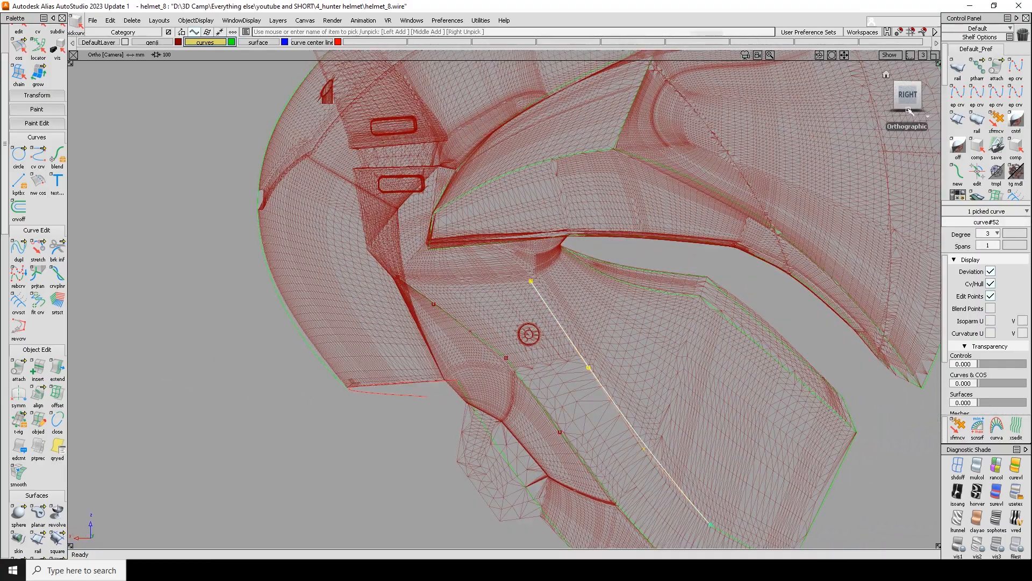
left_click(906, 96)
key("5")
key("i")
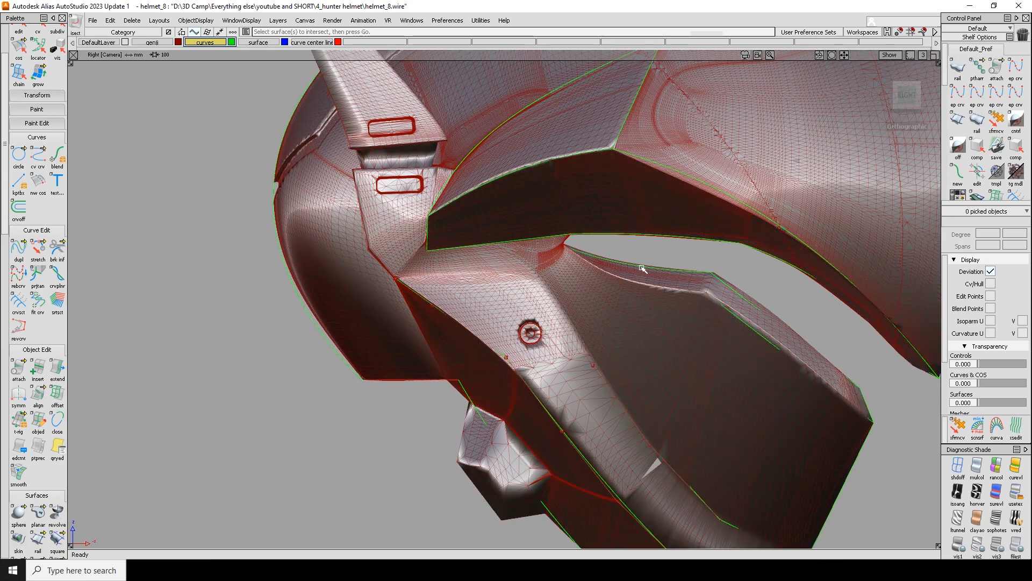
left_click(510, 307)
middle_click_drag(509, 308, 556, 355, "alt+shift")
key("5")
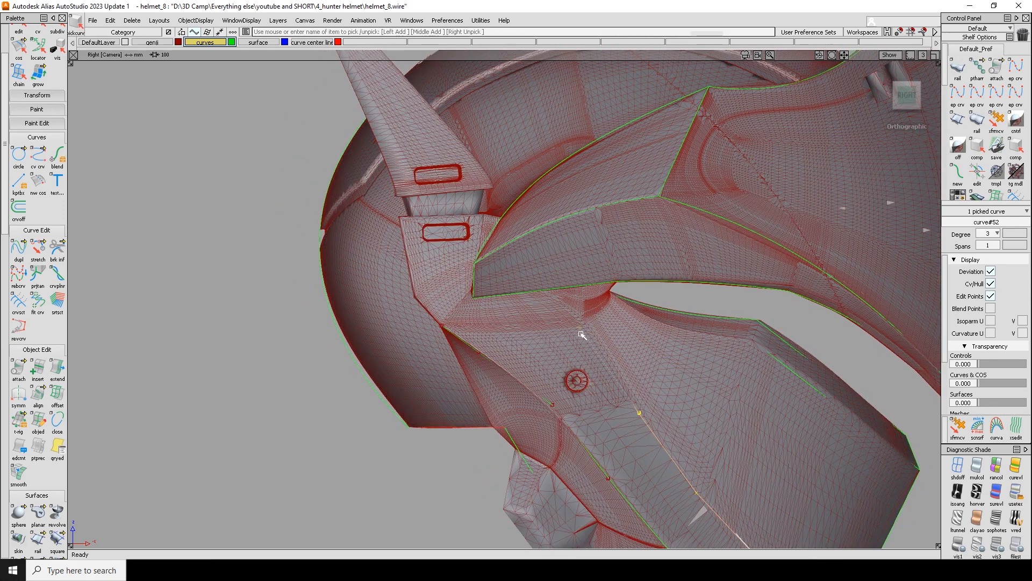
Step: Pick the upper end CV of the curve beside the round cheek detail and move it along X onto the mesh edge
left_click(581, 336)
key("5")
key("c")
left_click(580, 327)
key("5")
key("w")
key("5")
middle_click_drag(606, 322, 615, 323)
key("5")
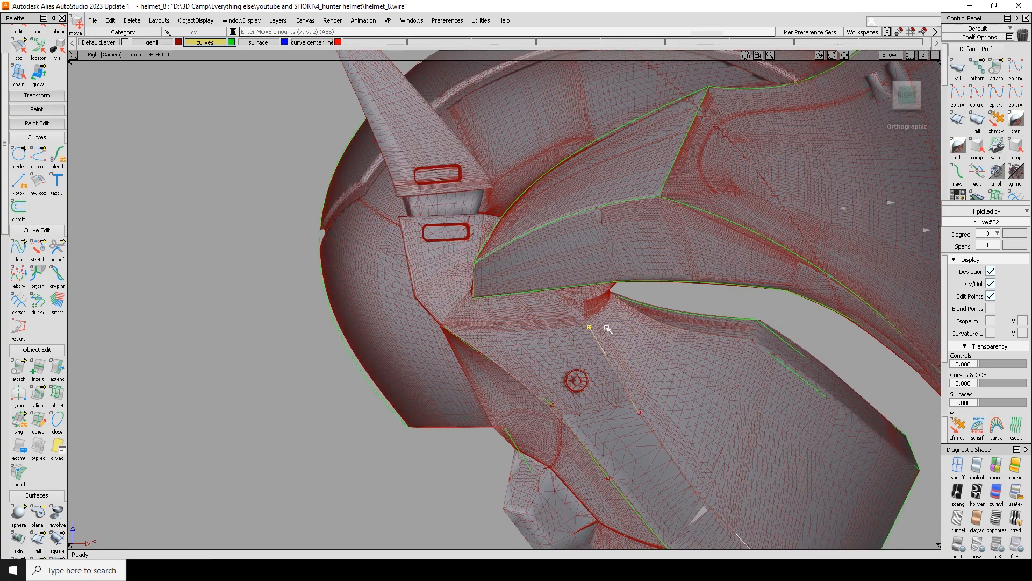
Step: Start an edit point curve snapped to the upper end of the curve beside the round cheek detail
key("e")
left_click(590, 328, "ctrl")
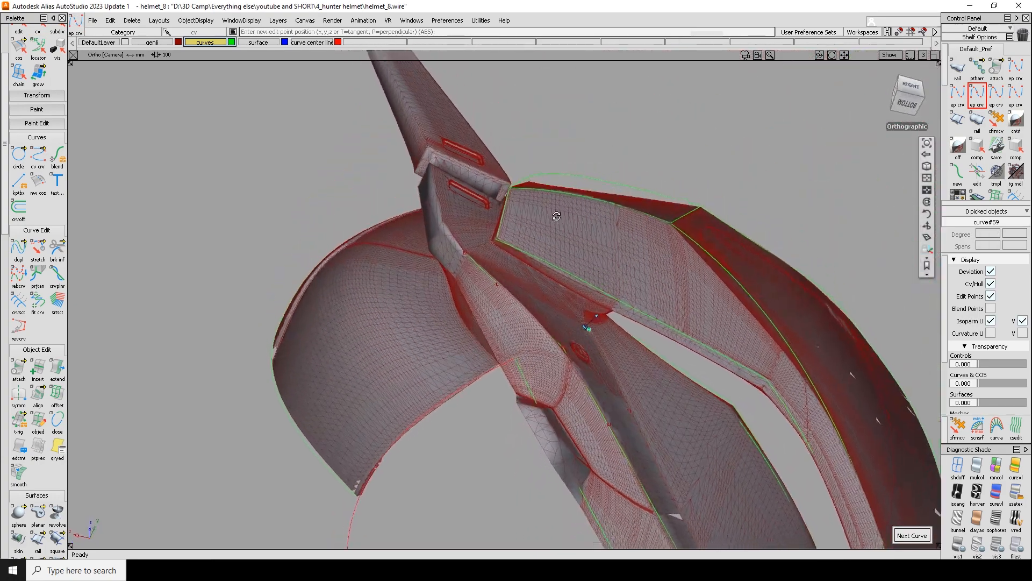